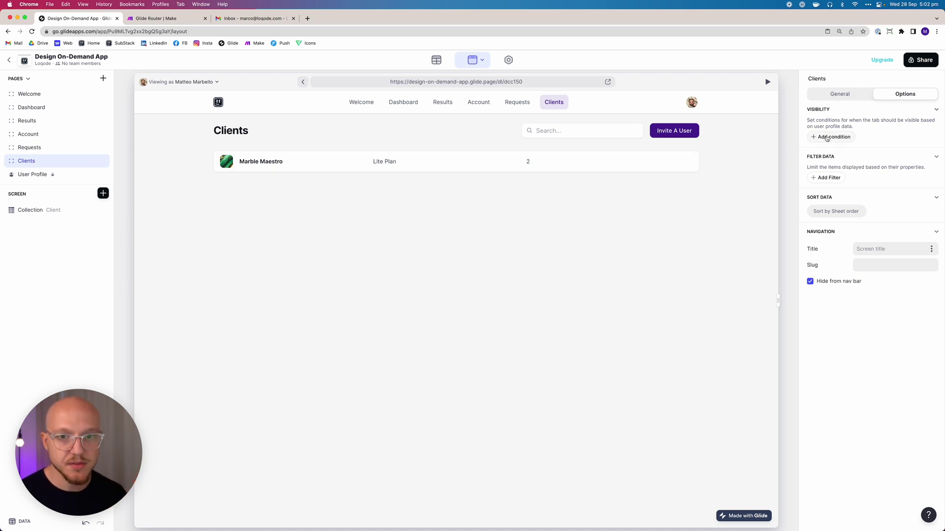
# Add a Clients tab visibility condition: User Profile Role is Admin
pyautogui.click(826, 137)
pyautogui.click(832, 125)
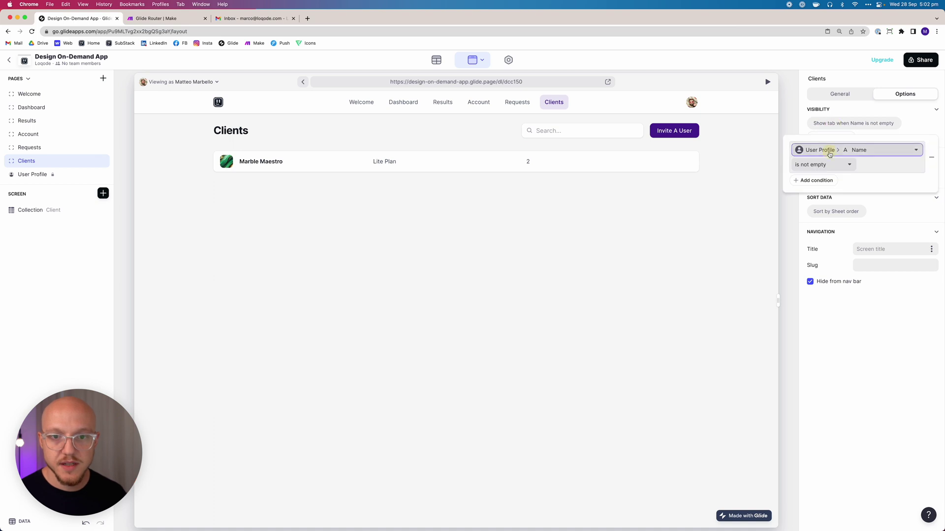
pyautogui.click(830, 150)
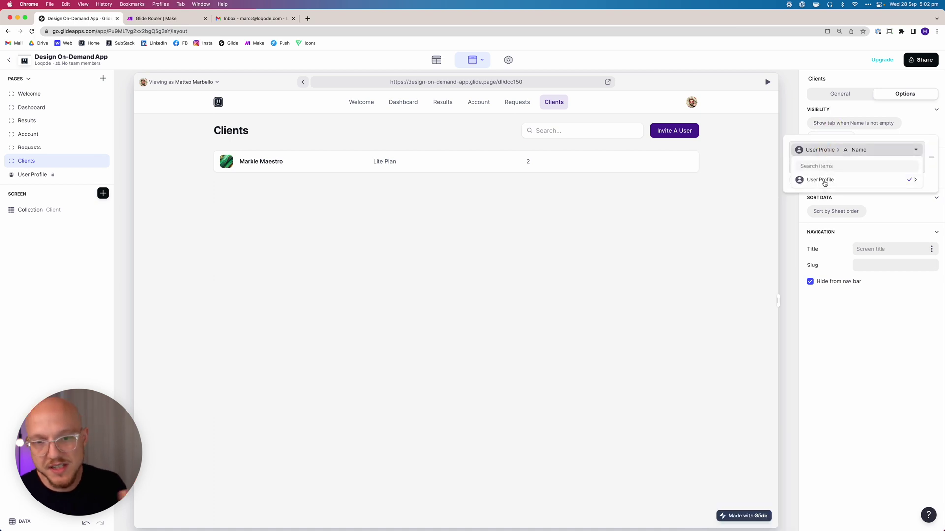
pyautogui.moveTo(833, 182)
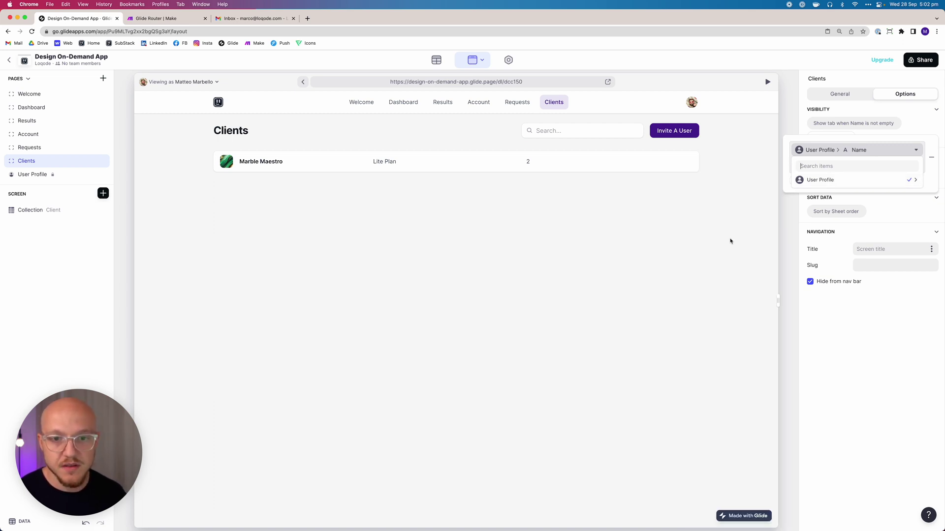
pyautogui.click(728, 248)
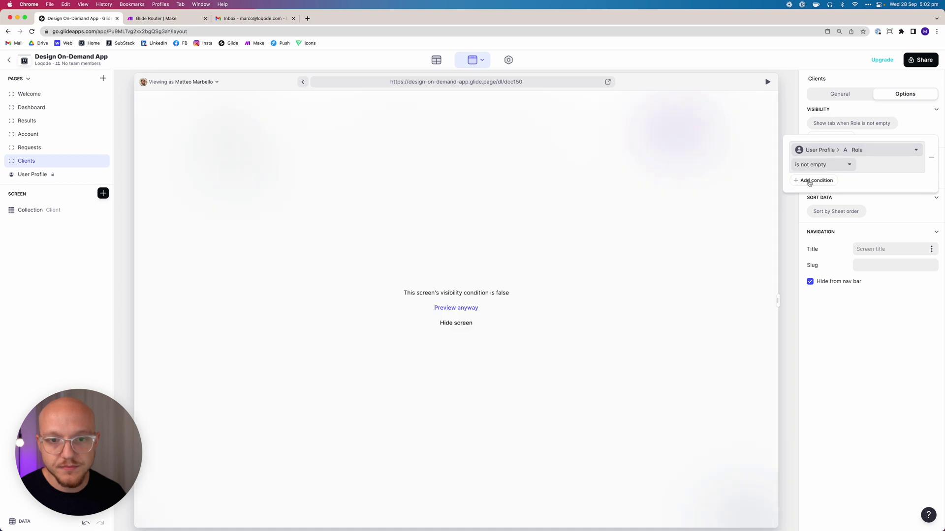
pyautogui.click(836, 165)
pyautogui.click(807, 180)
pyautogui.write('Admin')
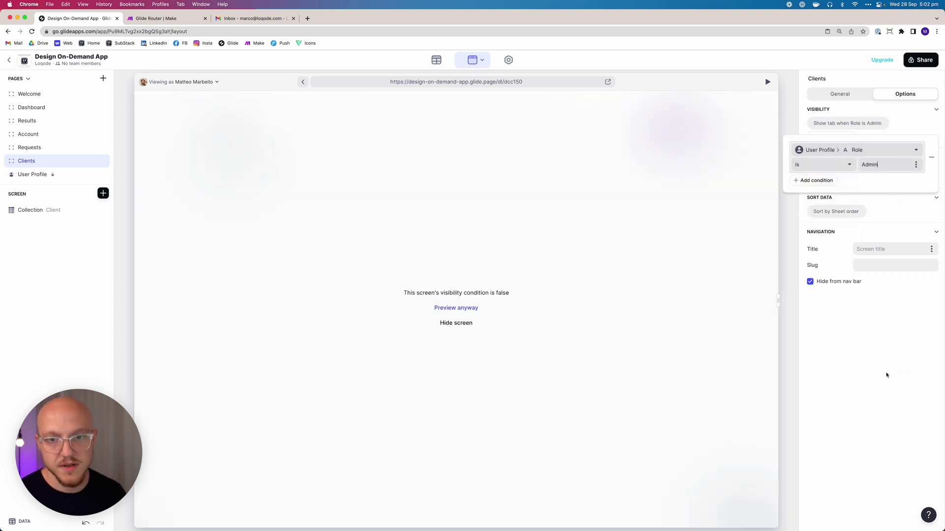
pyautogui.click(886, 375)
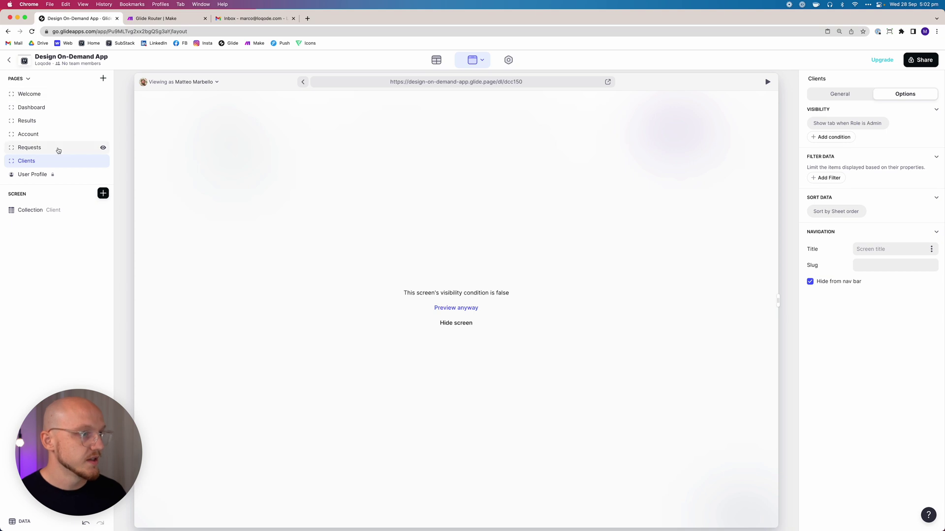
# Preview the app as the admin user and go to the Requests page
pyautogui.click(190, 84)
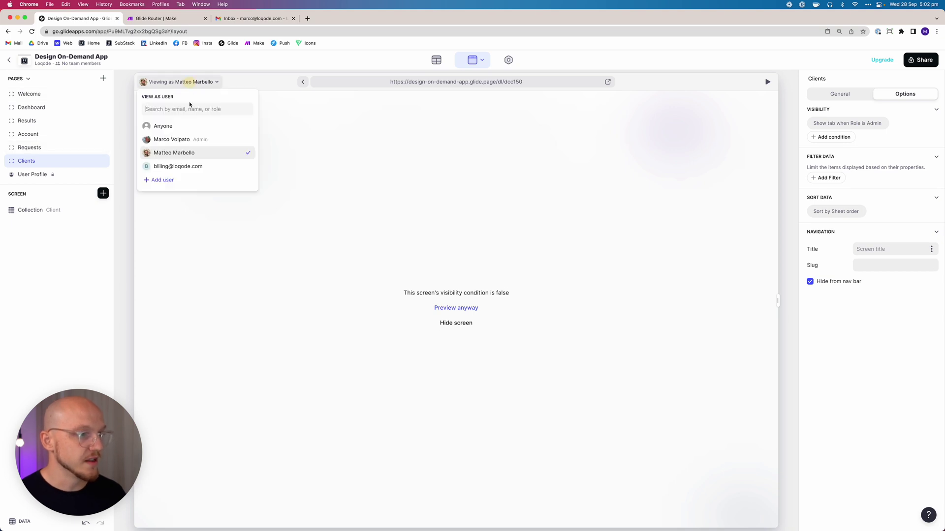
pyautogui.click(182, 140)
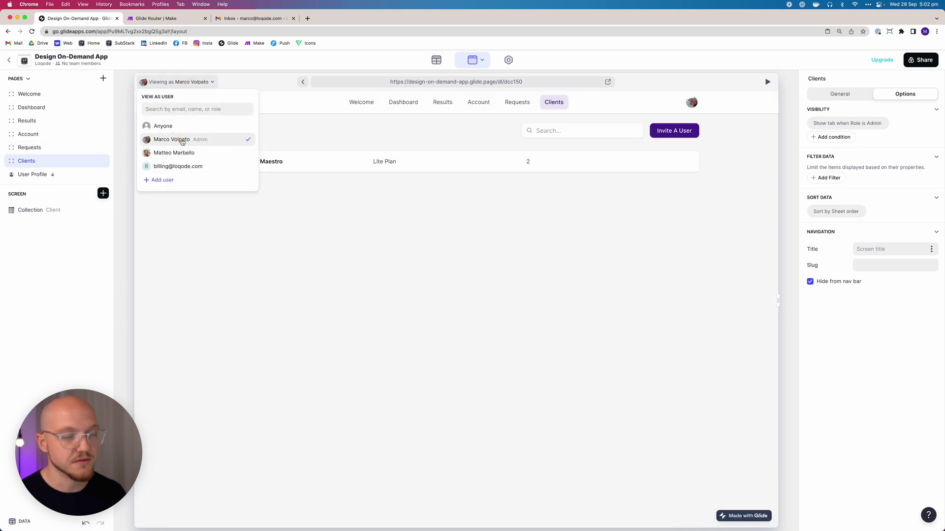
pyautogui.click(506, 266)
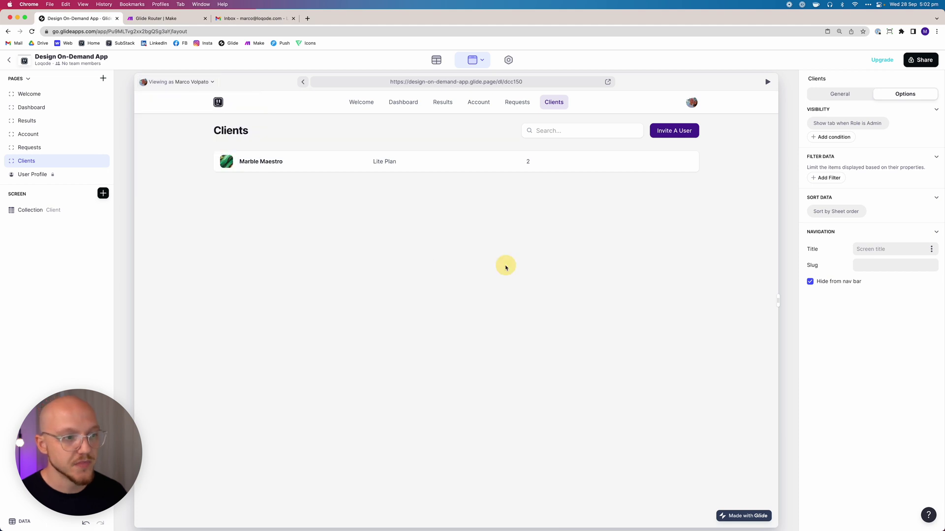
pyautogui.click(57, 148)
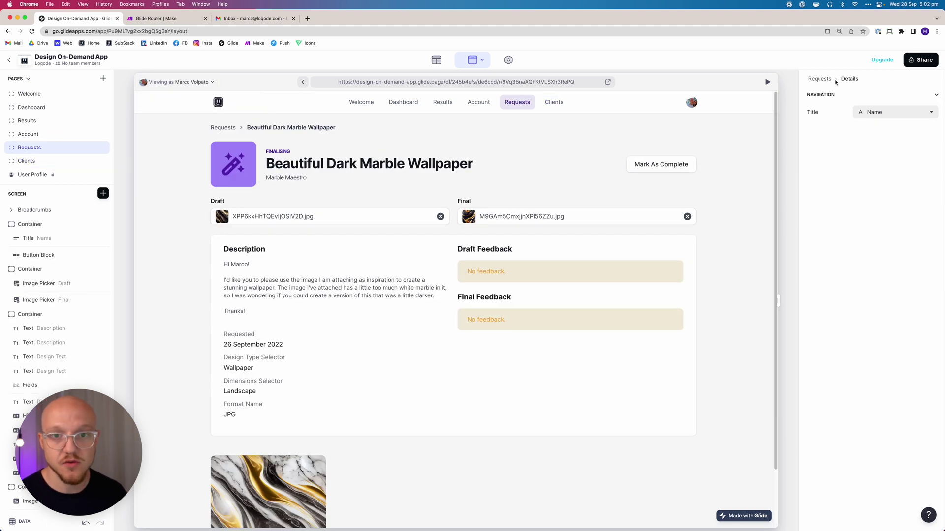
# From the requests list, add a Requests tab visibility condition: User Profile Role is Admin
pyautogui.click(820, 79)
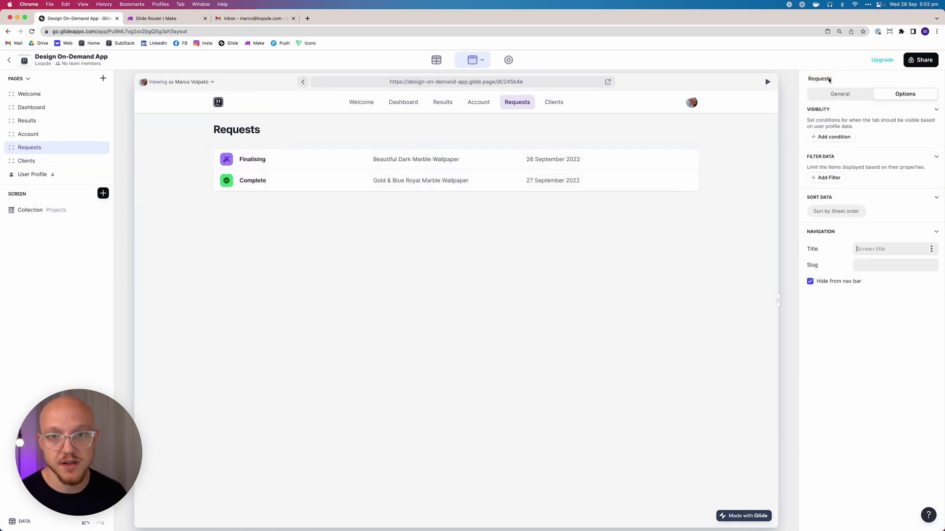
pyautogui.click(837, 127)
pyautogui.click(830, 150)
pyautogui.moveTo(822, 186)
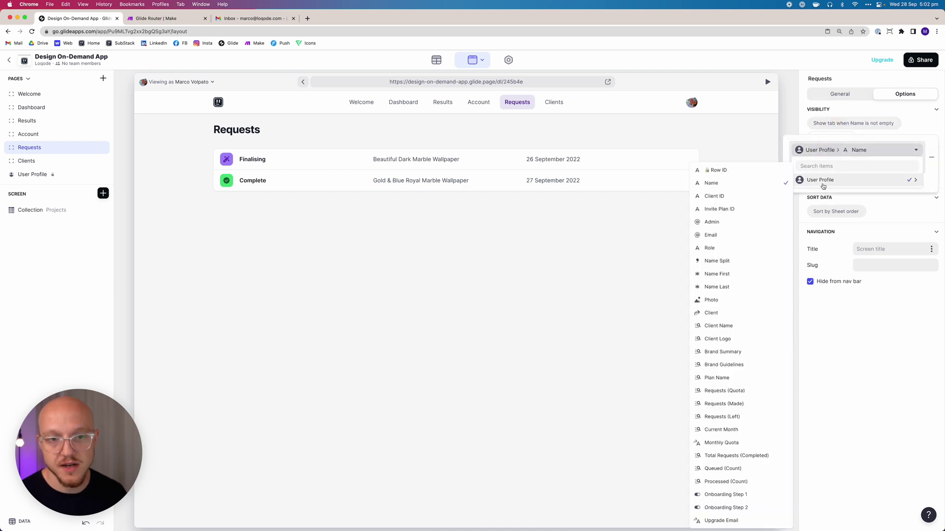
pyautogui.click(732, 247)
pyautogui.click(802, 163)
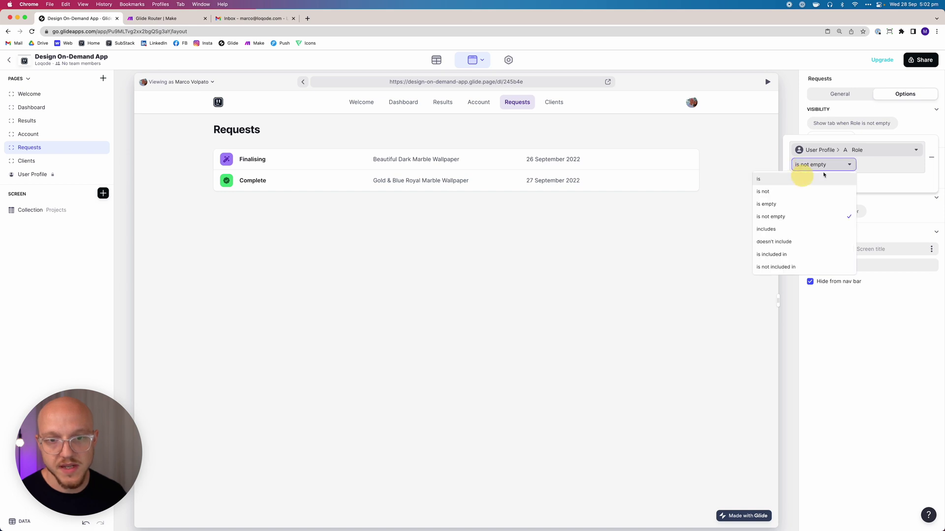
pyautogui.click(808, 179)
pyautogui.write('Admin')
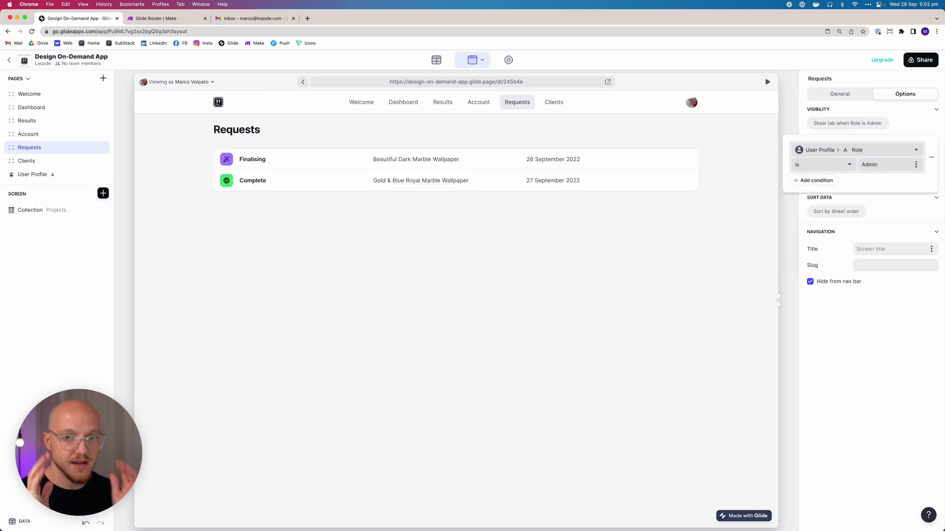
pyautogui.click(912, 129)
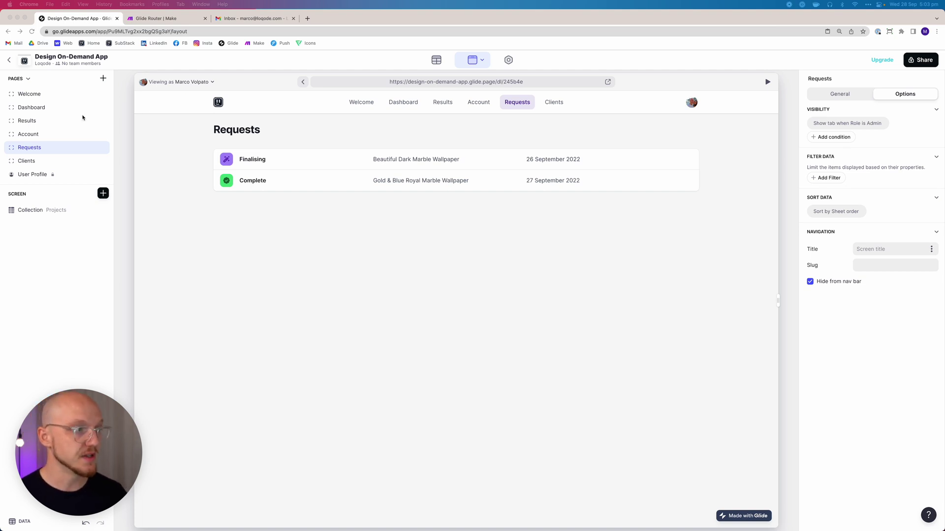
# On the Account page, add a visibility condition: User Profile Role is not Admin
pyautogui.click(39, 135)
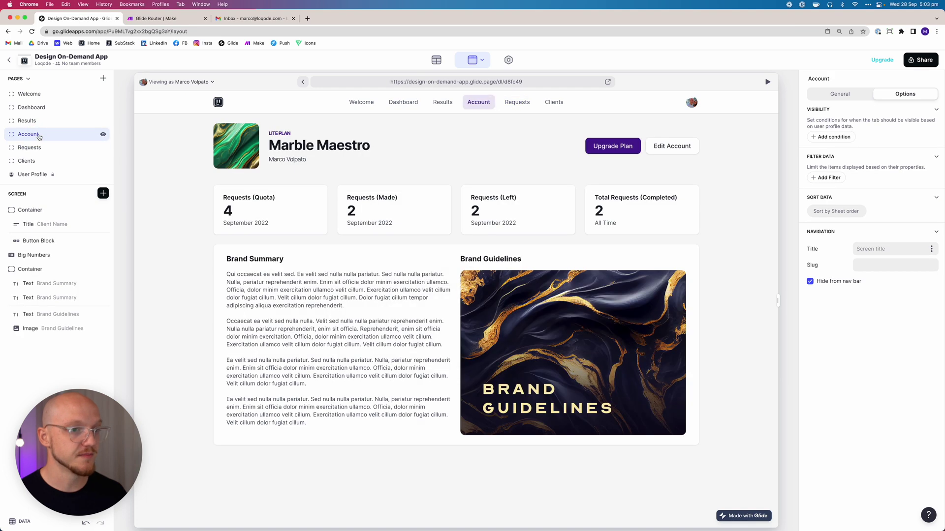
pyautogui.click(833, 138)
pyautogui.click(833, 126)
pyautogui.click(832, 152)
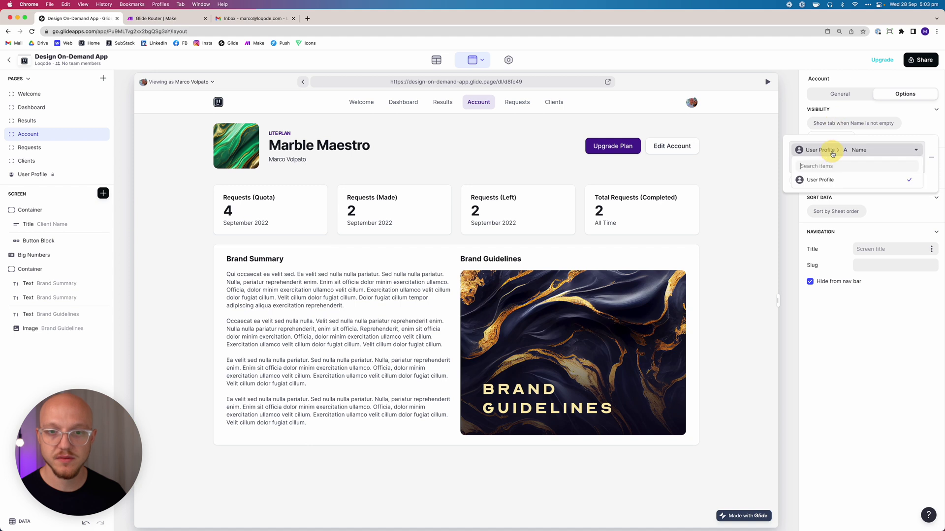
pyautogui.moveTo(806, 180)
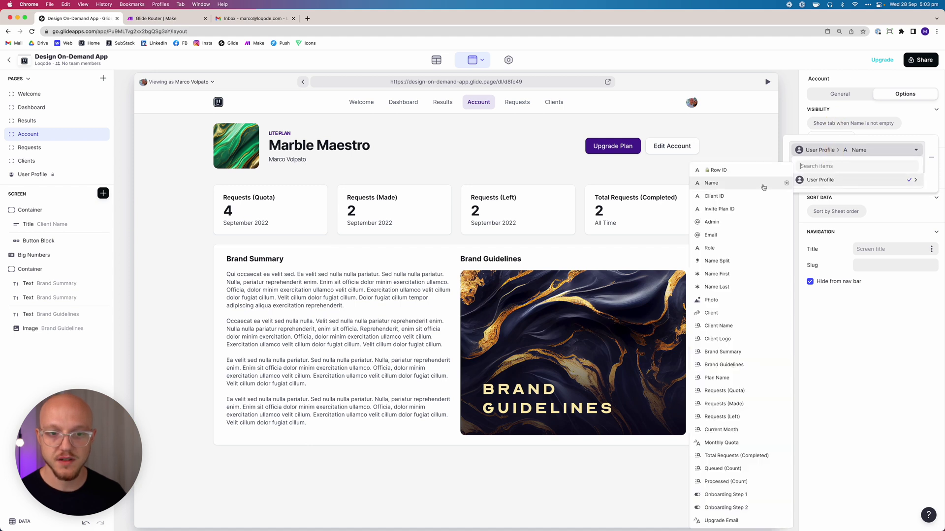
pyautogui.click(734, 248)
pyautogui.click(811, 165)
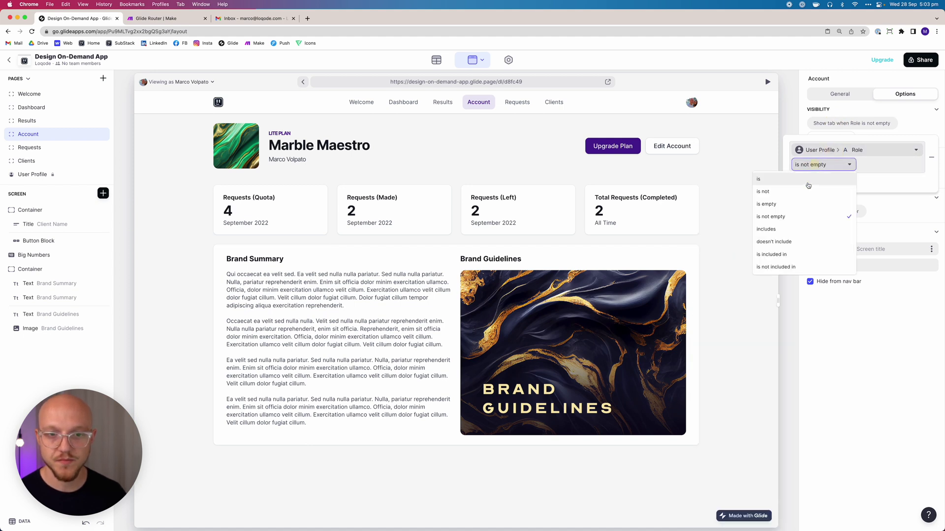
pyautogui.click(807, 192)
pyautogui.write('Admin')
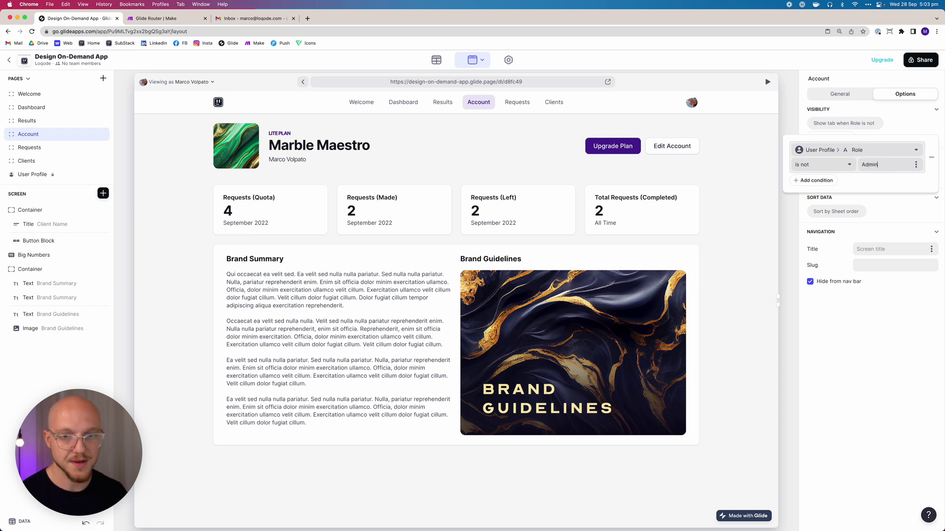
pyautogui.click(873, 417)
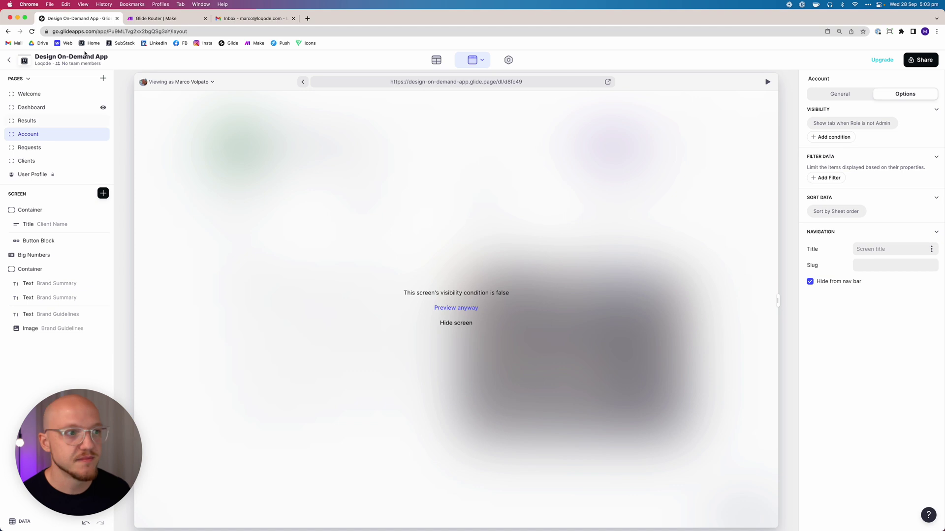
# Switch 'Viewing as' to the client user
pyautogui.click(185, 83)
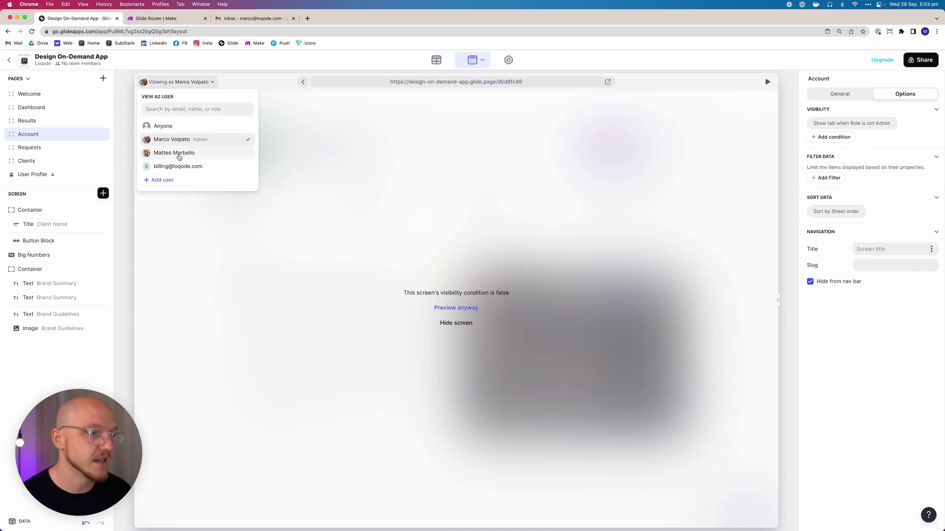
pyautogui.click(179, 156)
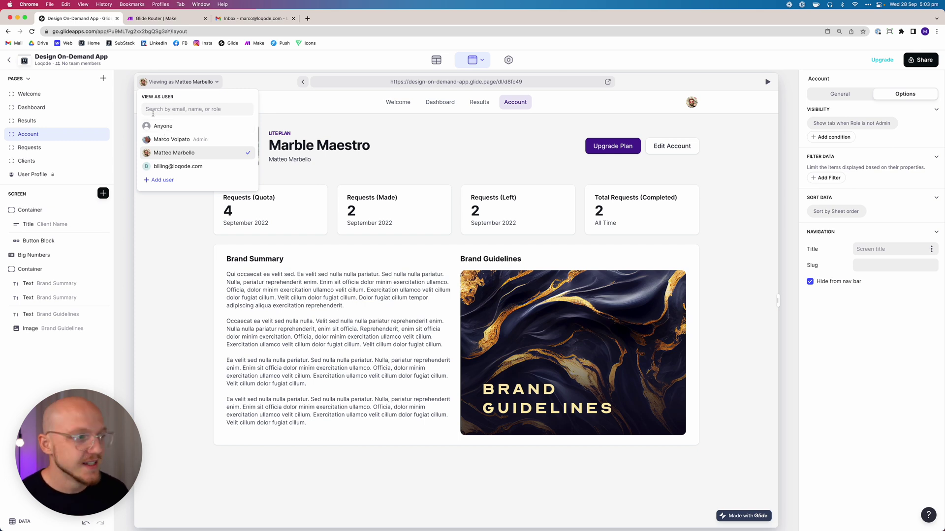
pyautogui.click(343, 158)
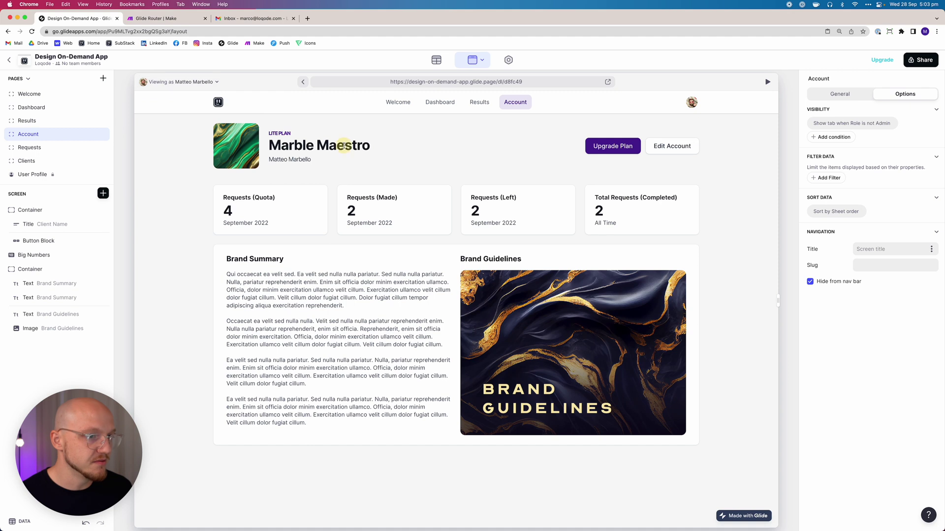
# Give the Results tab the condition Role is not Admin, then move to the Dashboard page
pyautogui.click(481, 105)
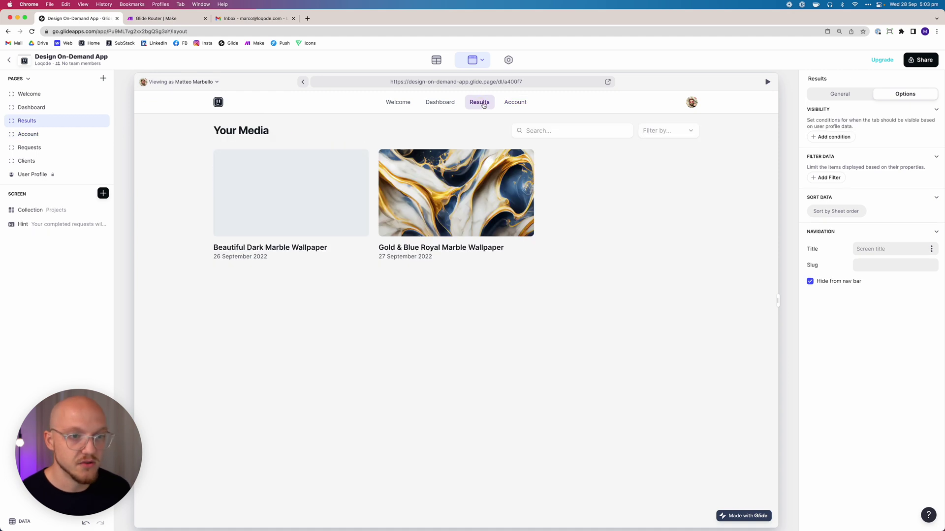
pyautogui.click(834, 138)
pyautogui.click(841, 124)
pyautogui.click(831, 150)
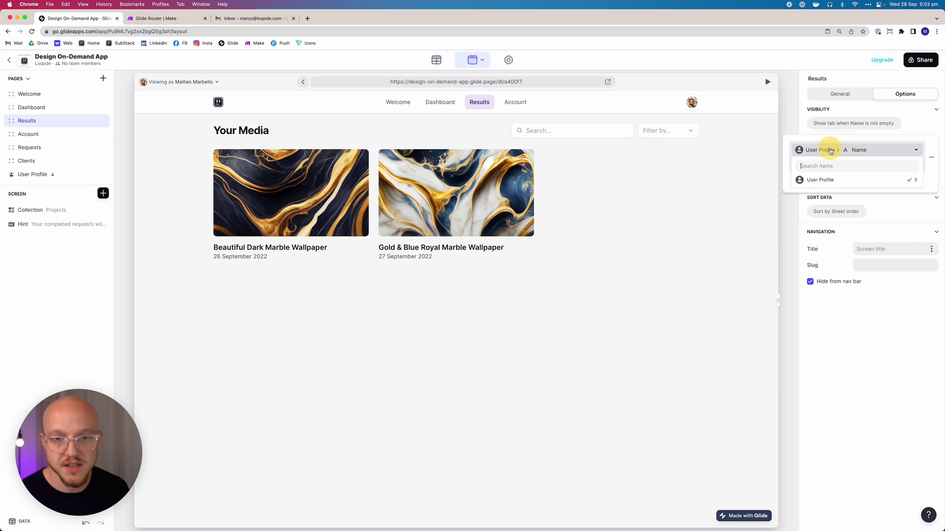
pyautogui.moveTo(807, 180)
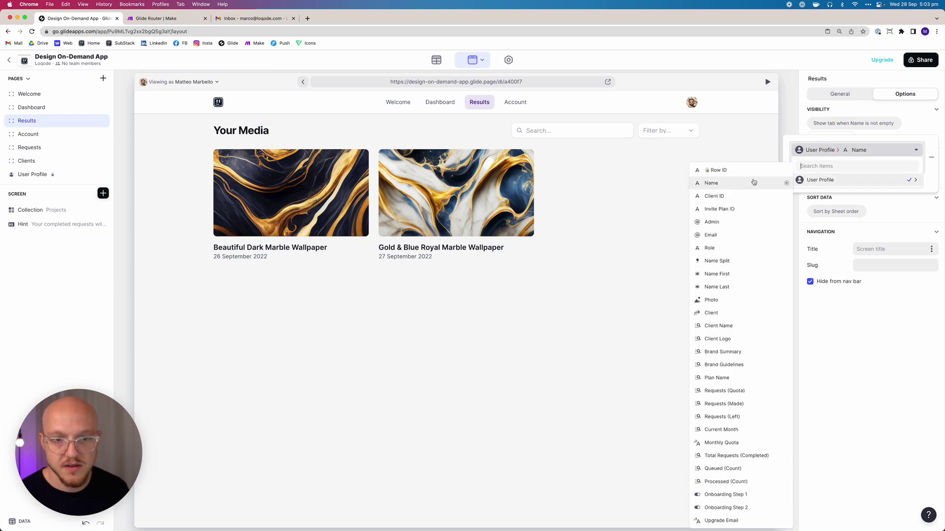
pyautogui.click(728, 248)
pyautogui.click(806, 165)
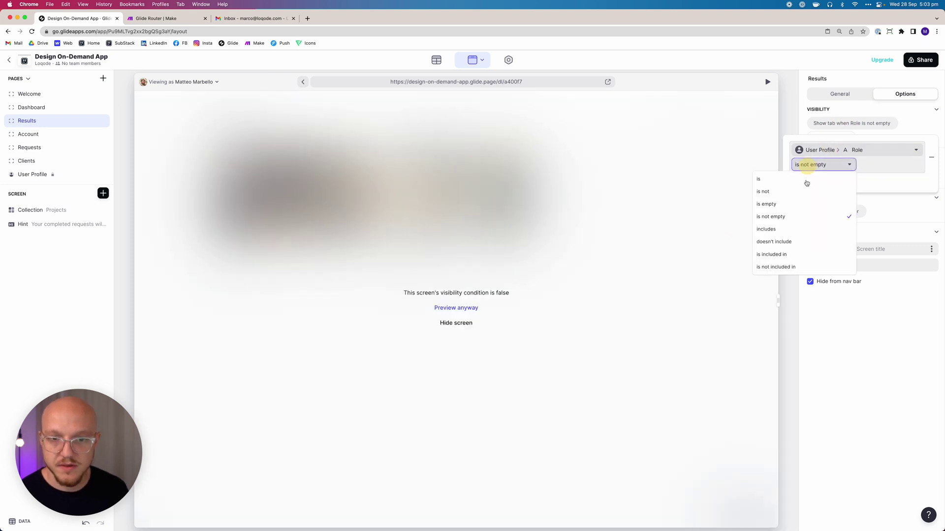
pyautogui.click(787, 193)
pyautogui.write('Admin')
pyautogui.click(843, 363)
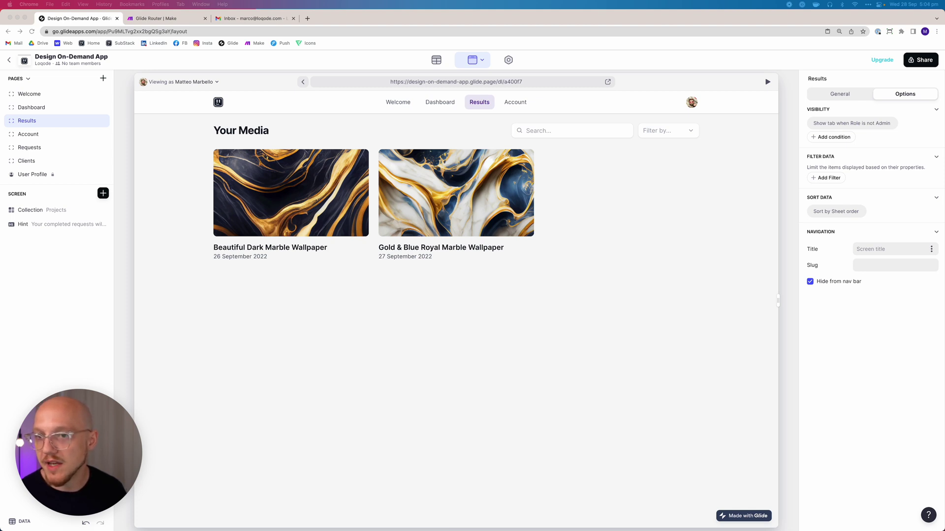
pyautogui.click(38, 106)
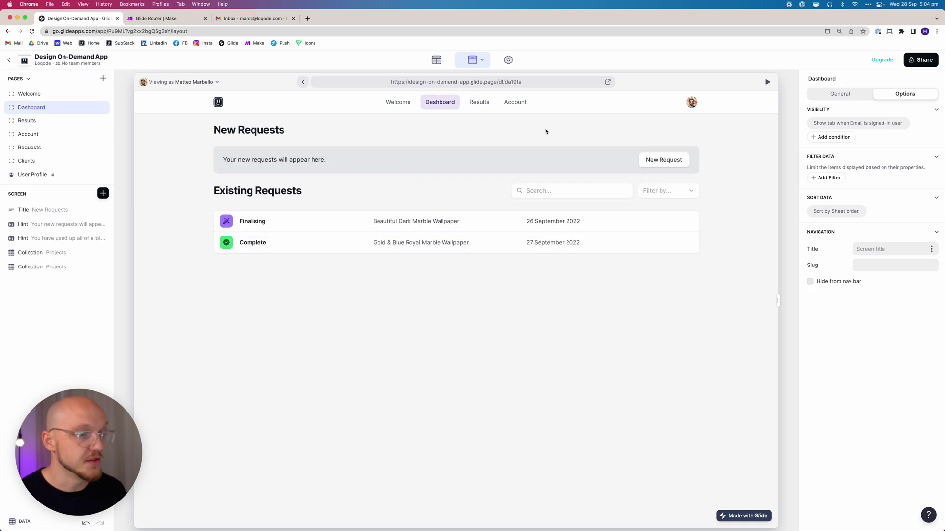
# Replace the Dashboard's Email visibility condition with Role is not Admin
pyautogui.click(837, 124)
pyautogui.click(931, 159)
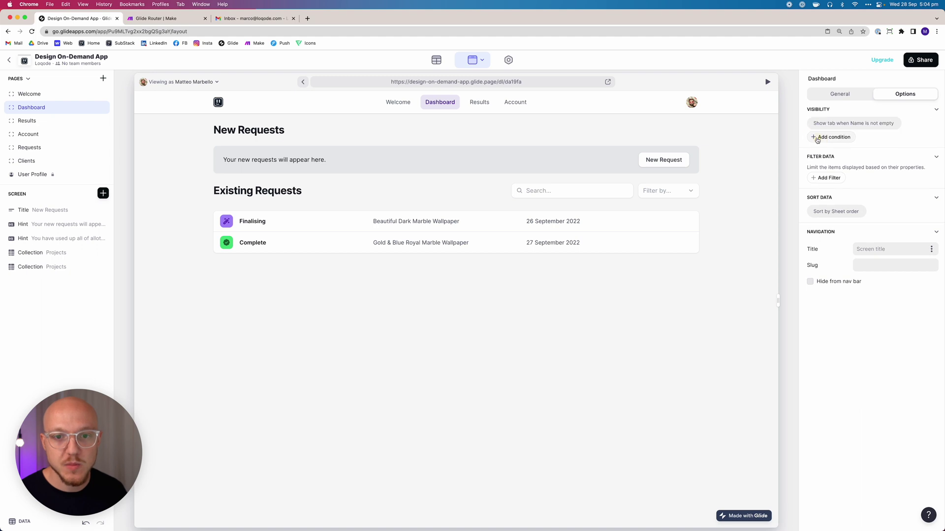
pyautogui.click(812, 123)
pyautogui.click(839, 152)
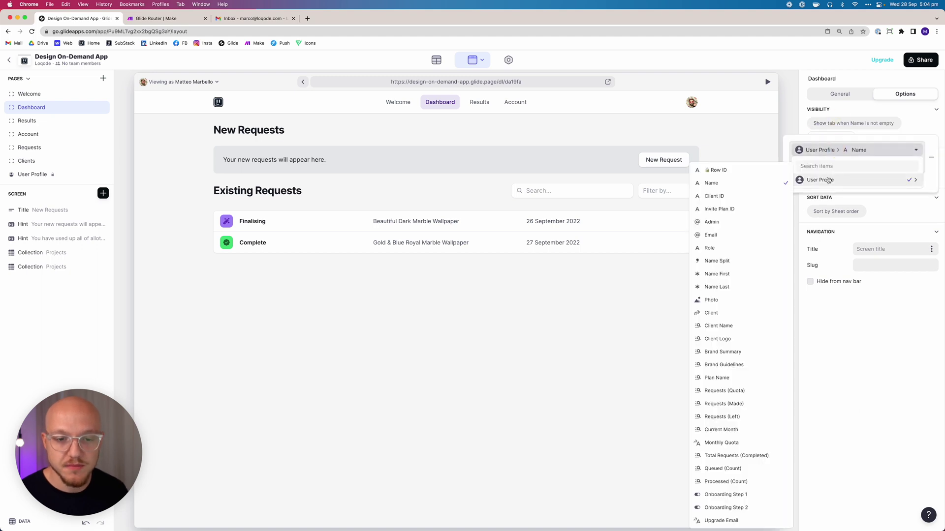
pyautogui.moveTo(825, 178)
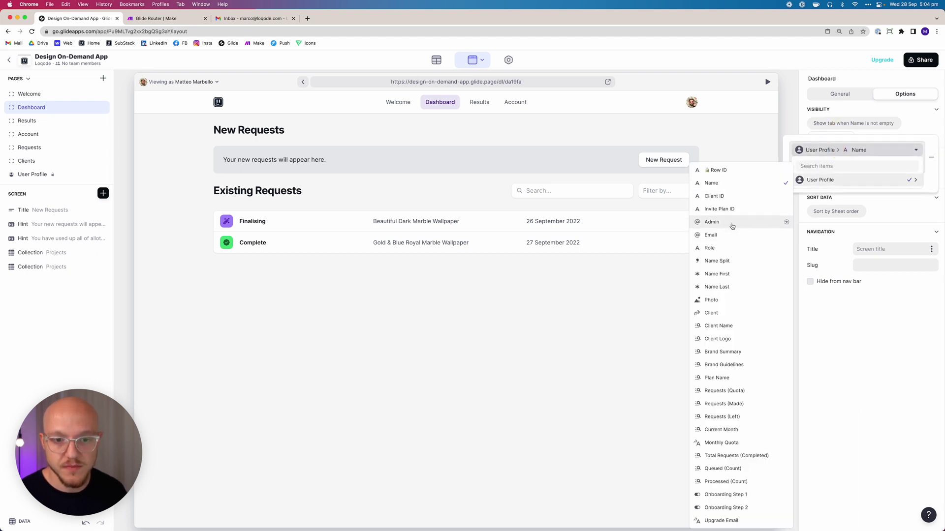
pyautogui.click(728, 245)
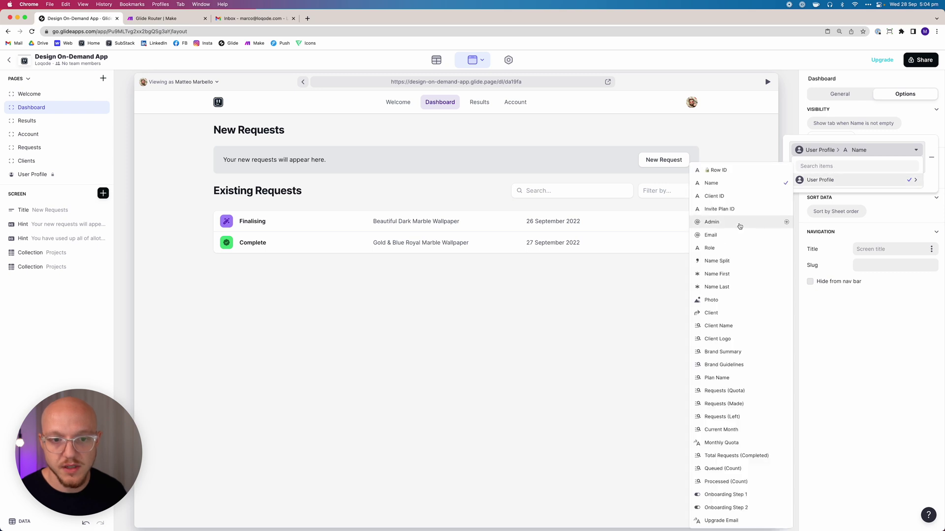
pyautogui.moveTo(818, 180)
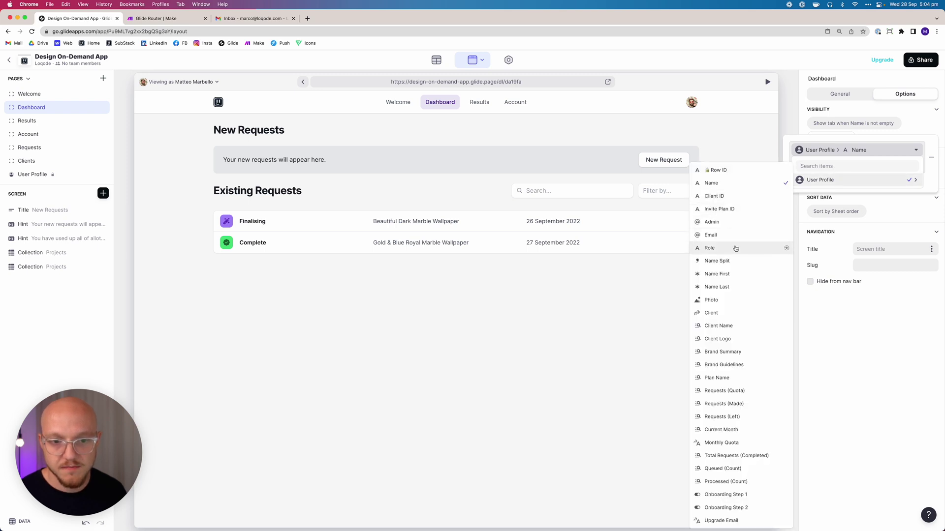
pyautogui.click(733, 247)
pyautogui.click(830, 167)
pyautogui.click(787, 192)
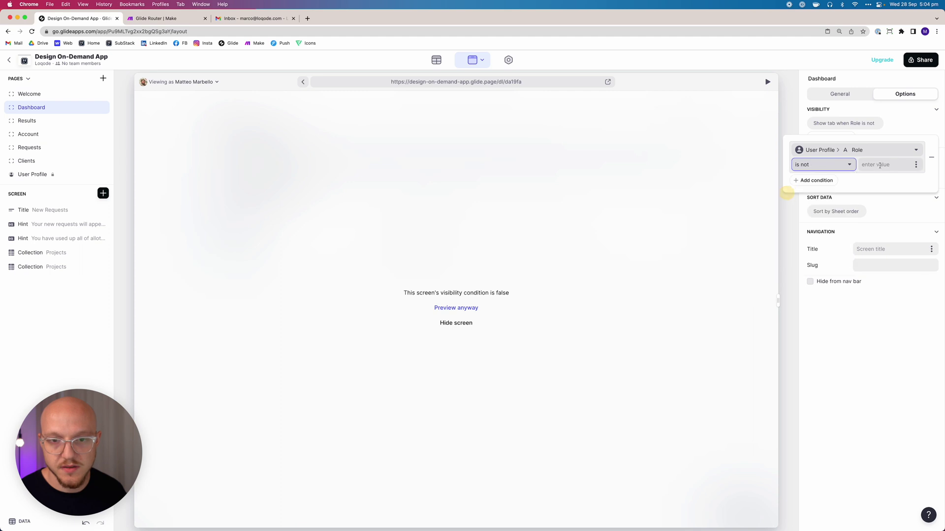
pyautogui.click(881, 163)
pyautogui.write('Admin')
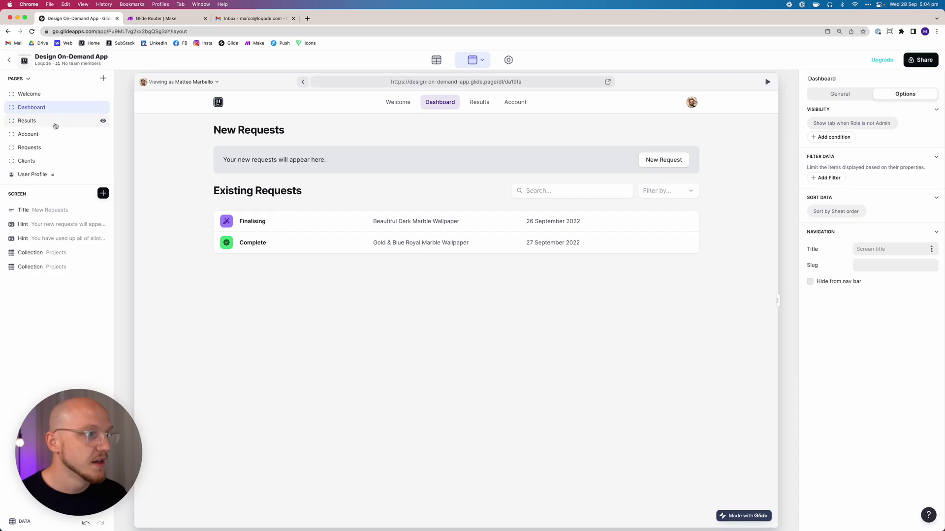
# Add a second Dashboard condition: Onboarding Step 1 is checked
pyautogui.click(835, 138)
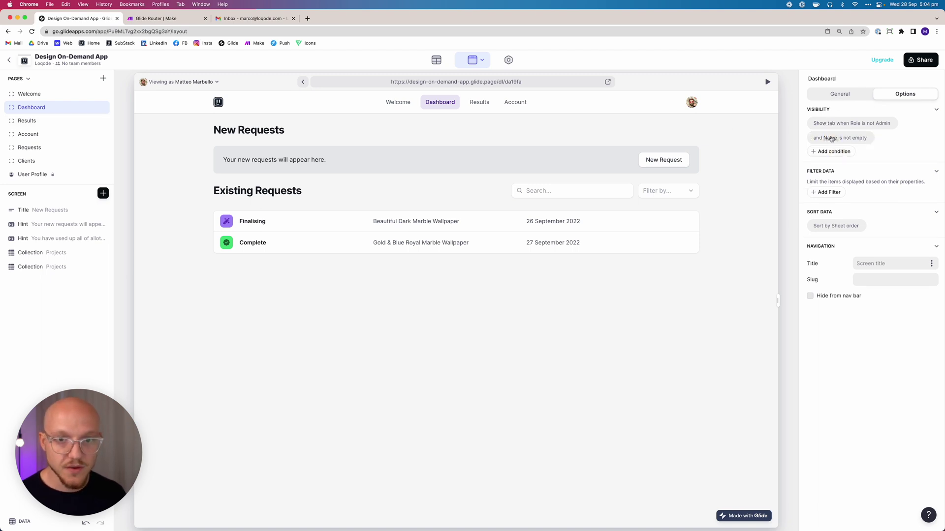
pyautogui.click(829, 139)
pyautogui.click(820, 224)
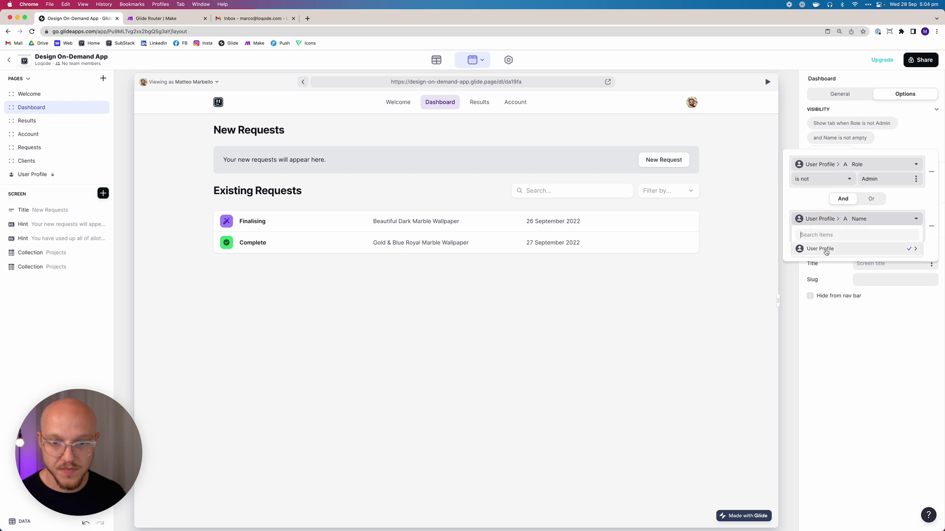
pyautogui.moveTo(823, 256)
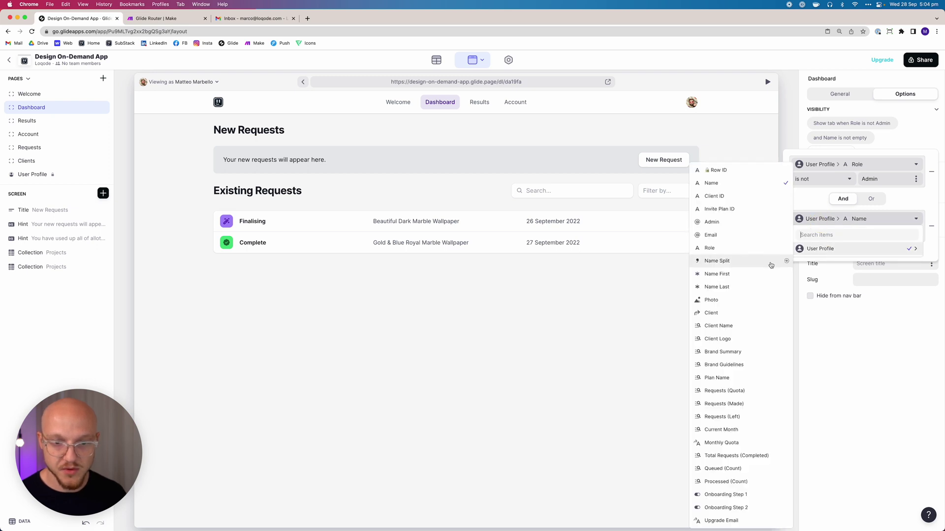
pyautogui.click(826, 235)
pyautogui.write('user')
pyautogui.press('super+a')
pyautogui.write('onb')
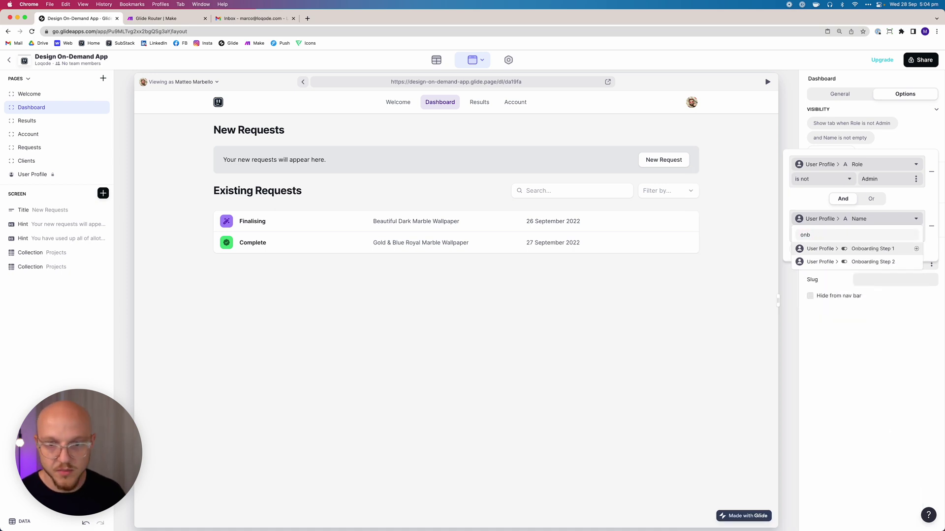
pyautogui.click(839, 248)
pyautogui.click(823, 235)
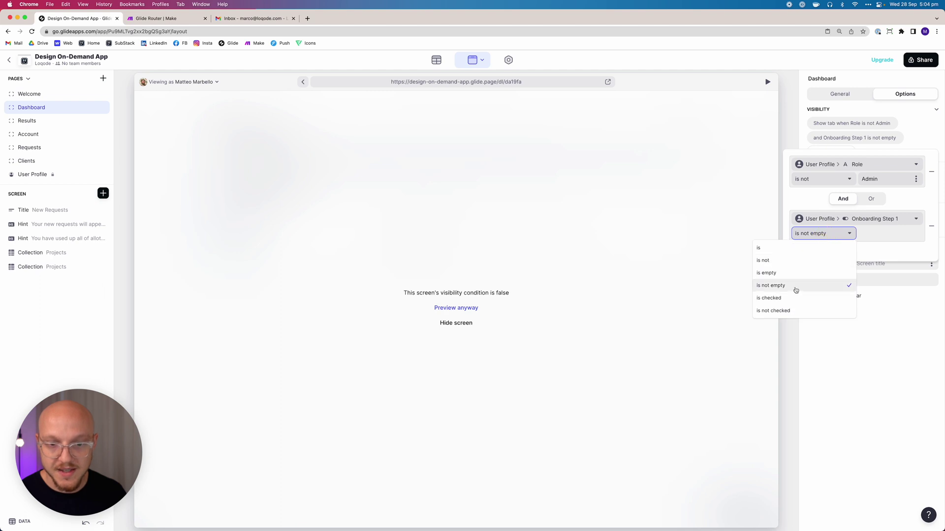
pyautogui.click(794, 298)
# Add a third Dashboard condition, Onboarding Step 2 is checked, then go to Results
pyautogui.click(825, 250)
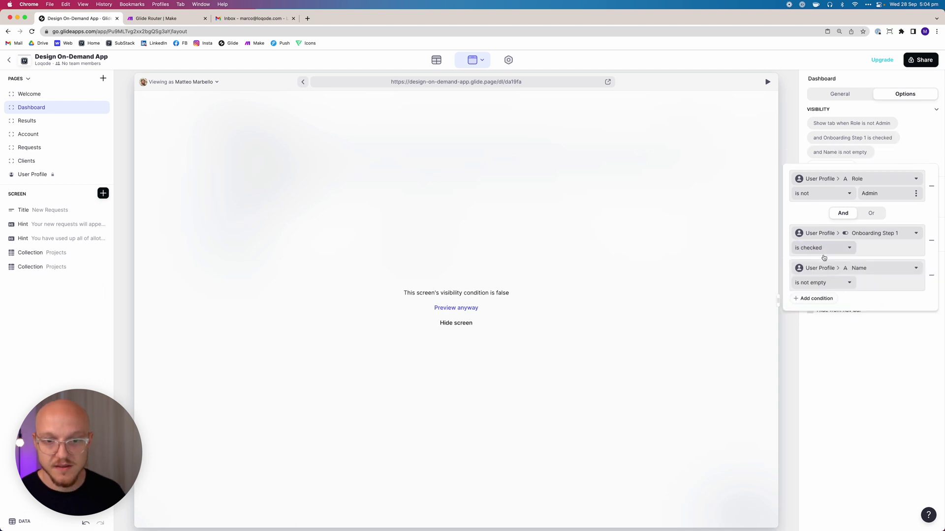
pyautogui.click(827, 272)
pyautogui.write('boar')
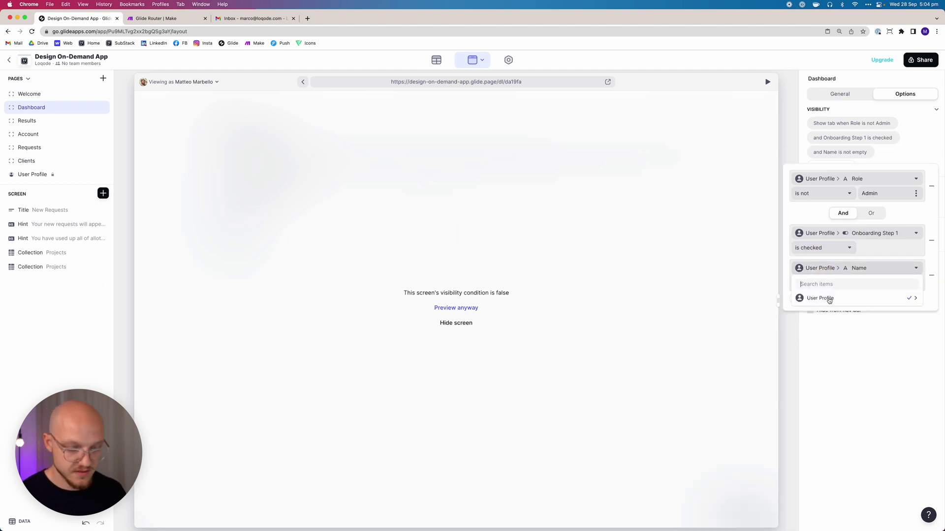
pyautogui.click(836, 311)
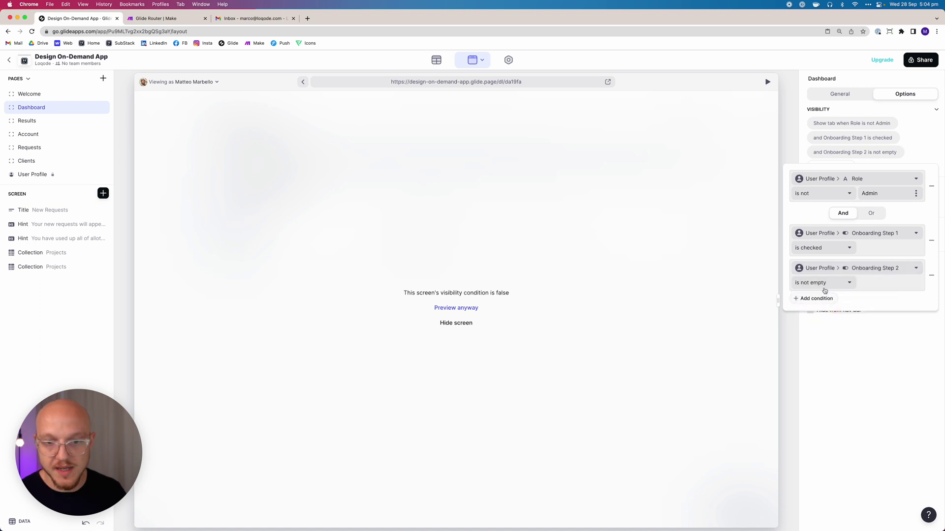
pyautogui.click(821, 288)
pyautogui.click(811, 347)
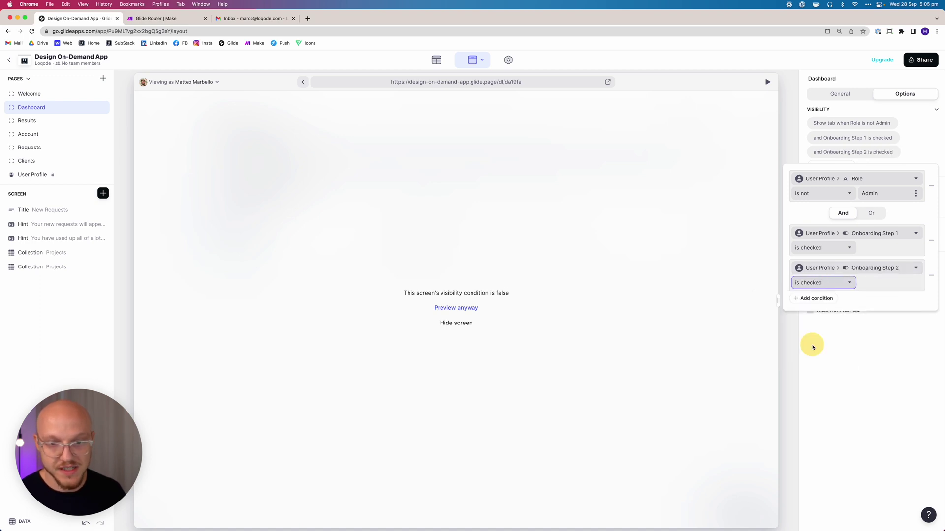
pyautogui.click(858, 403)
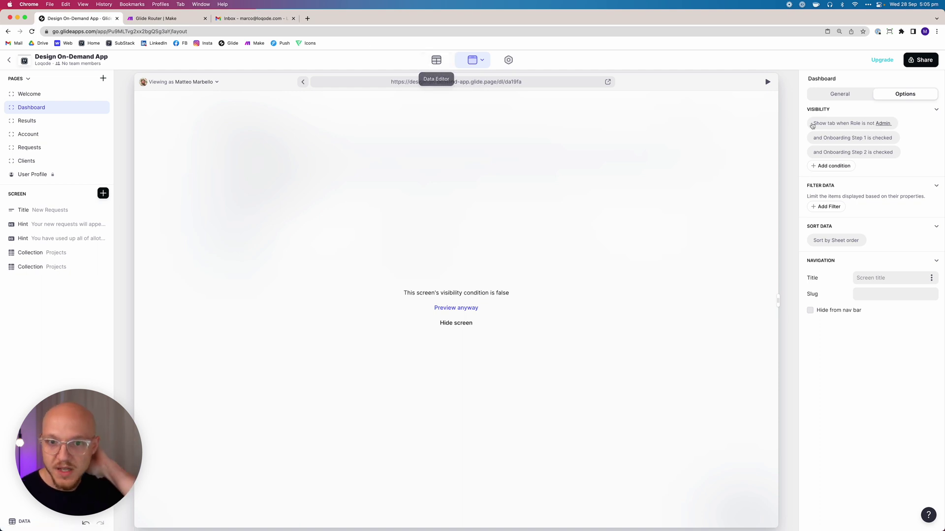
pyautogui.click(66, 122)
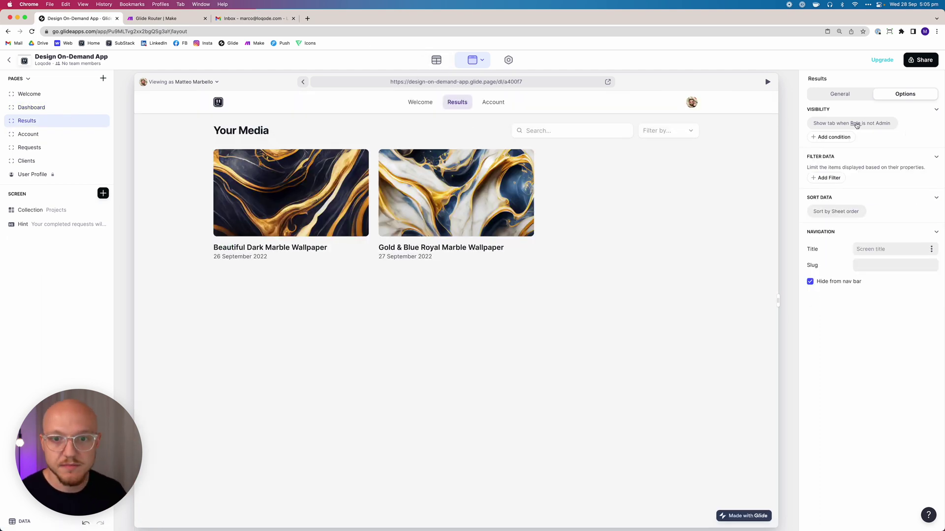
# Add Results conditions 'Onboarding Step 1 is checked' and 'Onboarding Step 2 is checked'
pyautogui.click(836, 137)
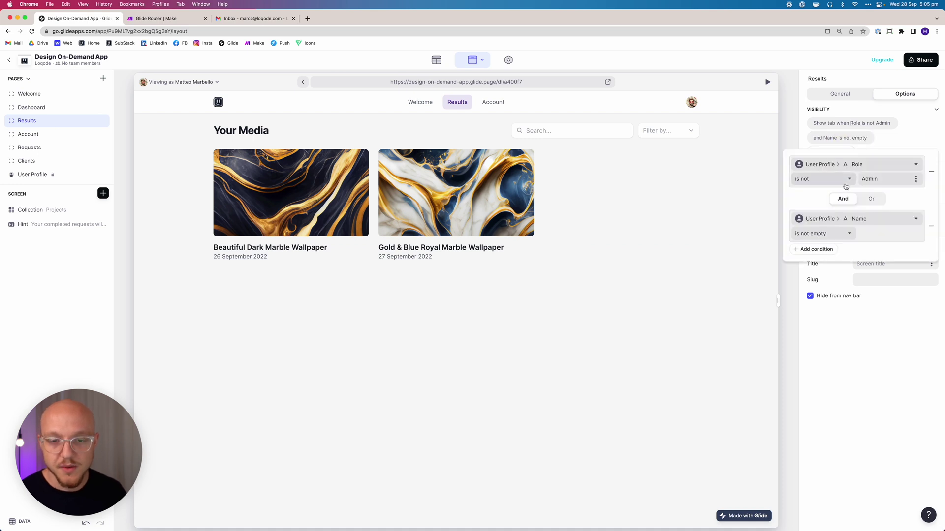
pyautogui.click(838, 223)
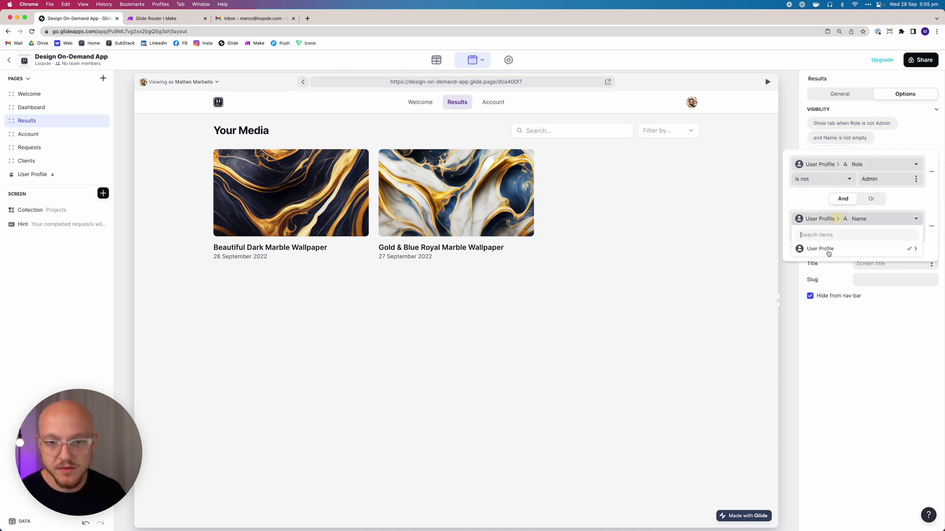
pyautogui.moveTo(824, 249)
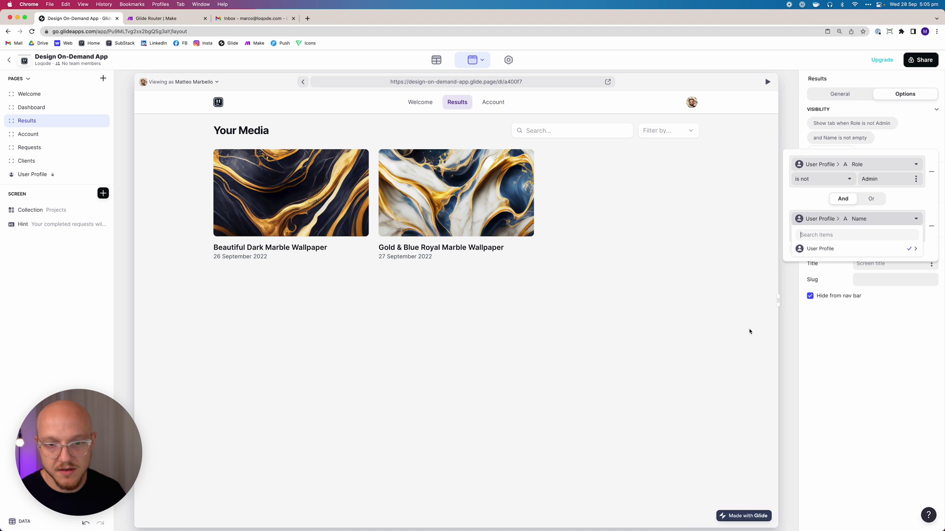
pyautogui.write('boar')
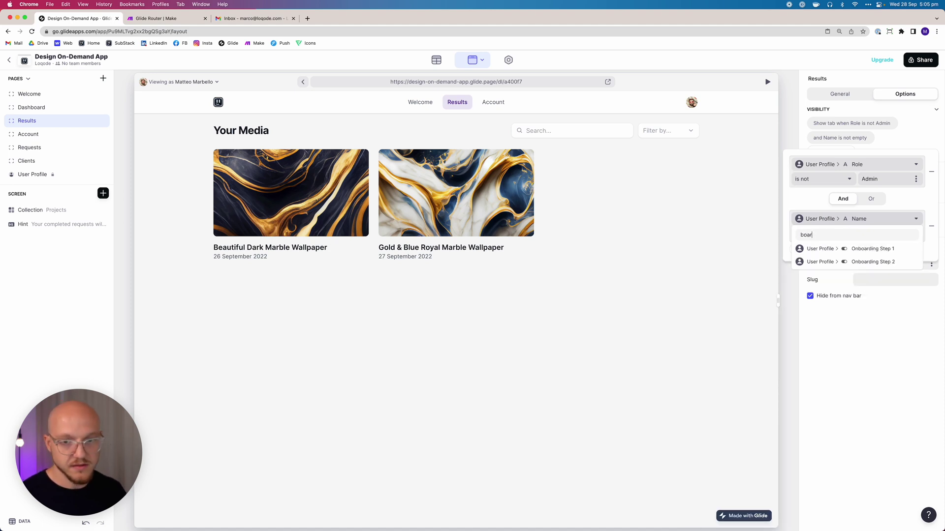
pyautogui.write('d')
pyautogui.click(849, 249)
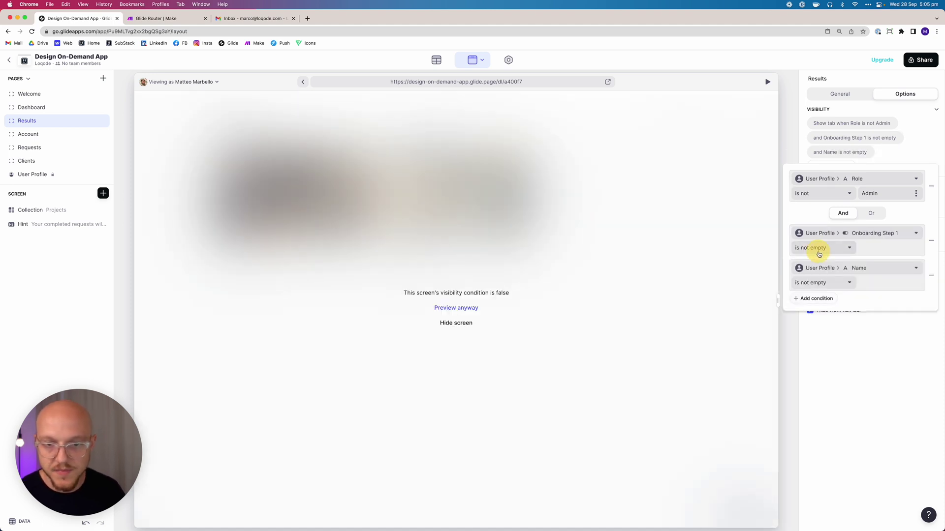
pyautogui.click(825, 271)
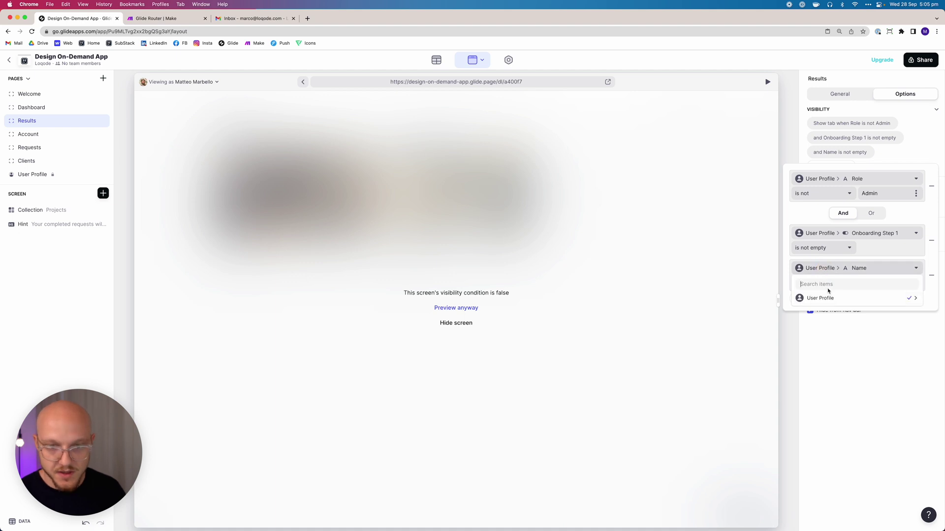
pyautogui.write('board')
pyautogui.click(829, 310)
pyautogui.click(818, 288)
pyautogui.click(802, 347)
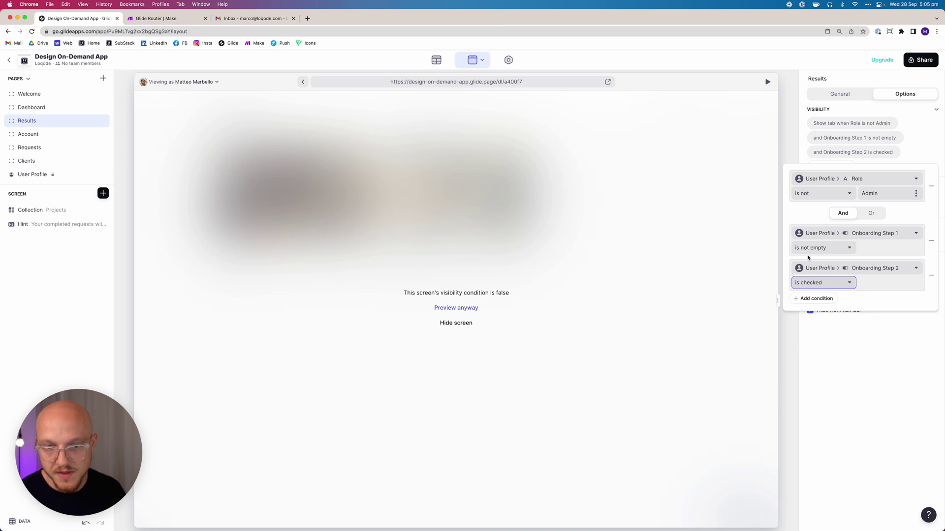
pyautogui.click(809, 248)
pyautogui.click(801, 313)
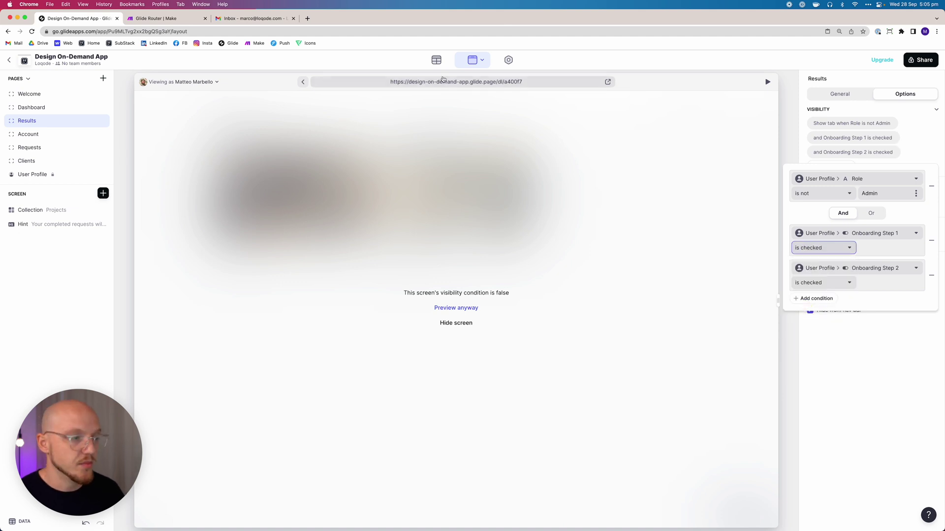
pyautogui.click(38, 133)
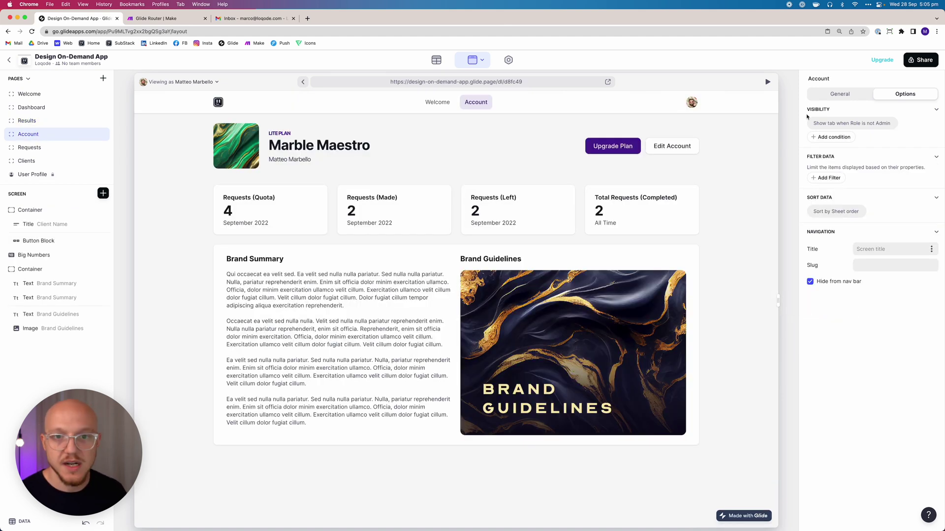
# Add an Account tab condition: Onboarding Step 1 is checked
pyautogui.click(834, 137)
pyautogui.click(839, 139)
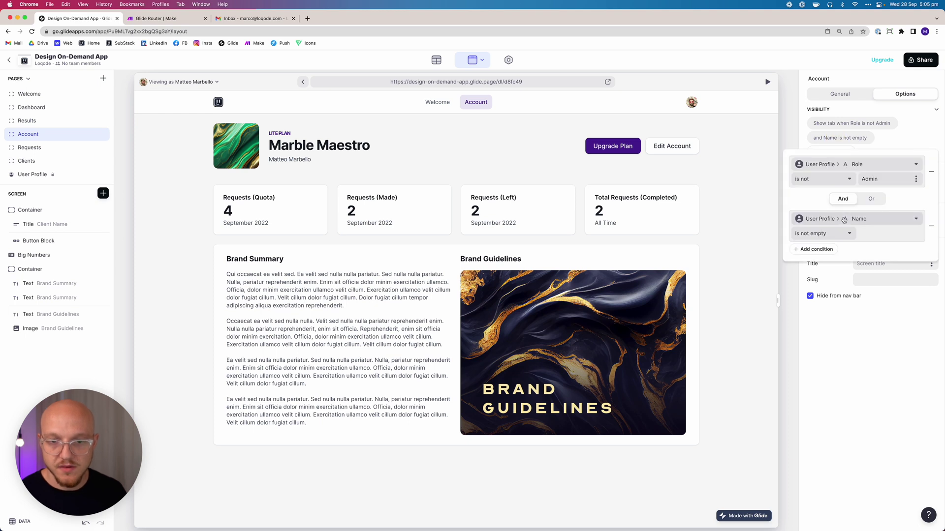
pyautogui.click(843, 220)
pyautogui.write('boar')
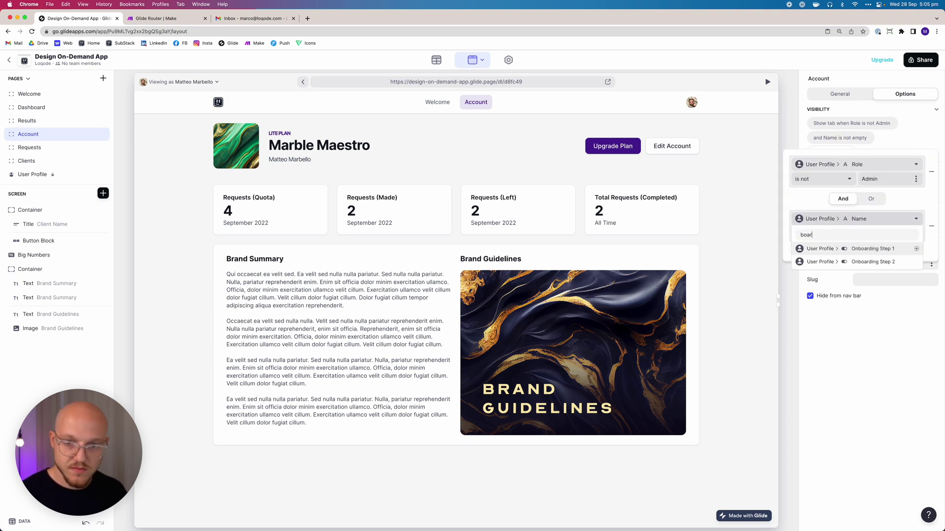
pyautogui.click(841, 248)
pyautogui.click(836, 236)
pyautogui.click(797, 296)
# Add a third Account condition: Onboarding Step 2 is checked
pyautogui.click(814, 249)
pyautogui.click(827, 268)
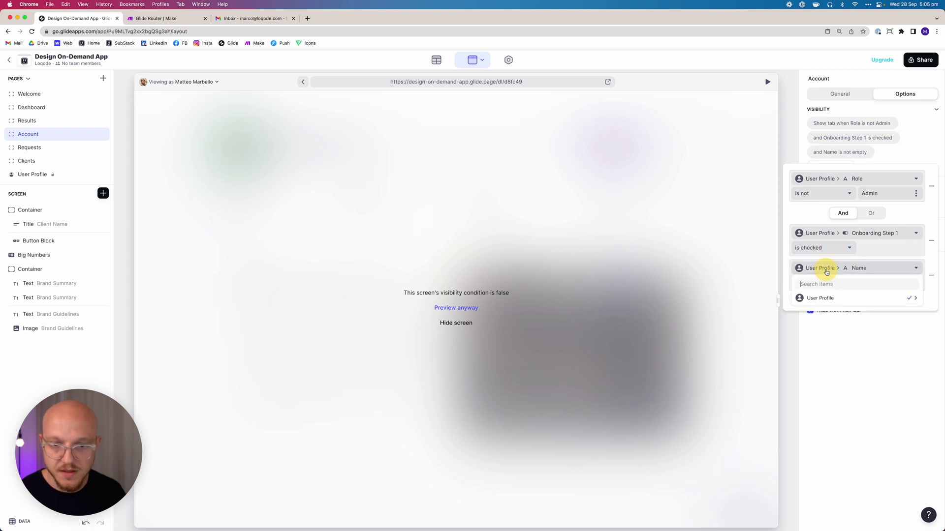
pyautogui.write('boar')
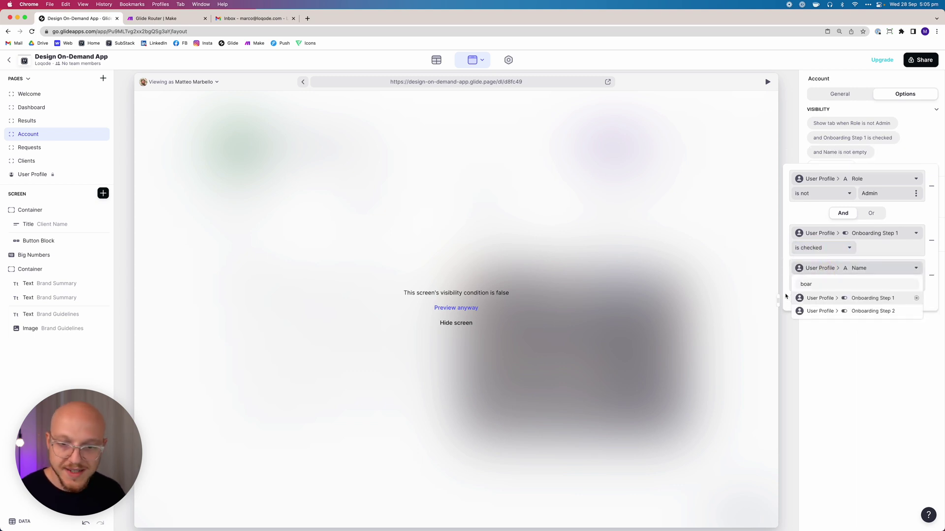
pyautogui.click(812, 311)
pyautogui.click(813, 285)
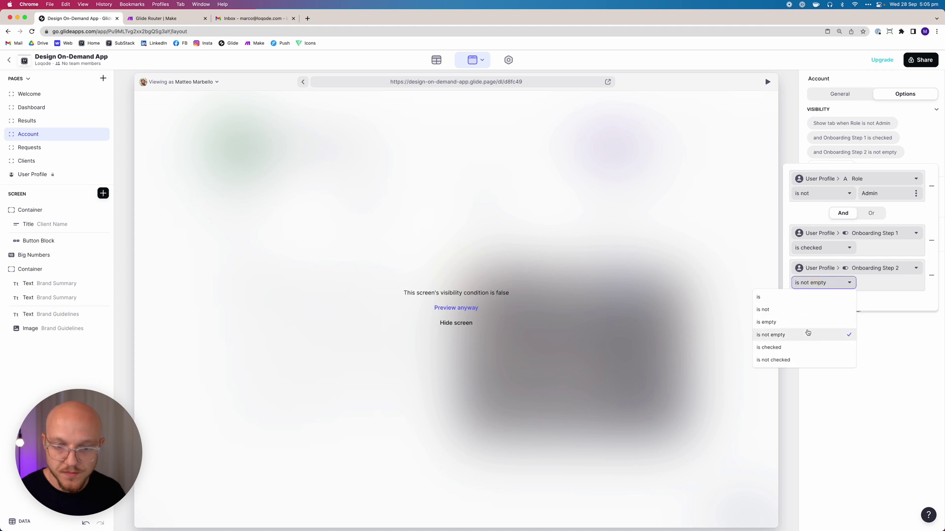
pyautogui.click(803, 347)
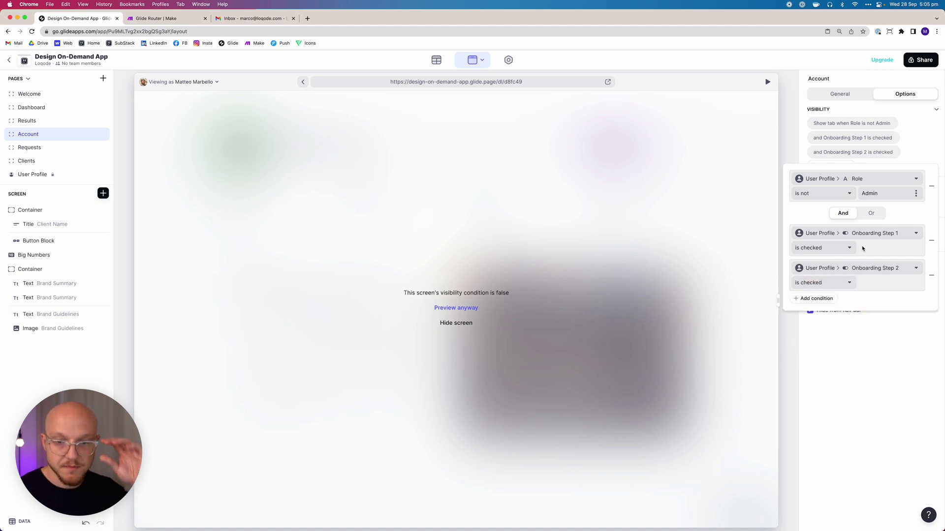
pyautogui.click(855, 393)
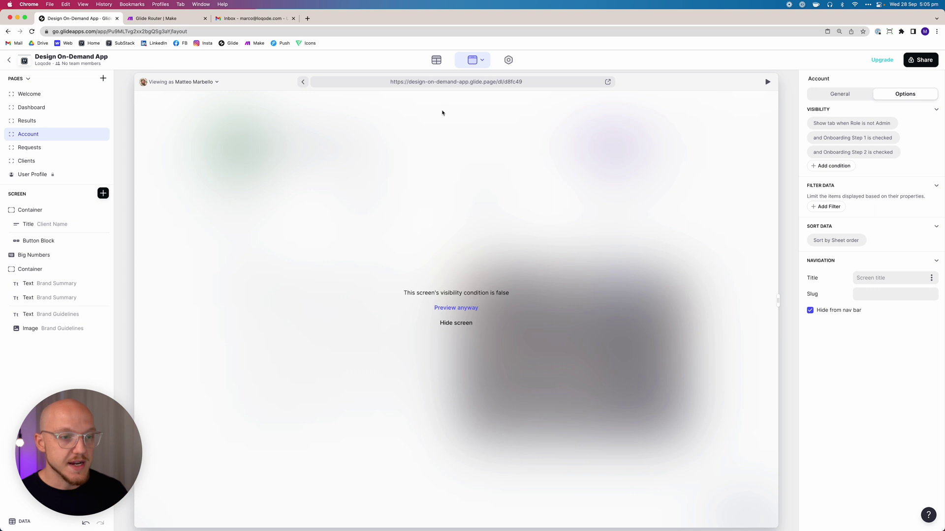
# Browse the Results and Dashboard pages, ending on the Welcome page's settings
pyautogui.click(66, 121)
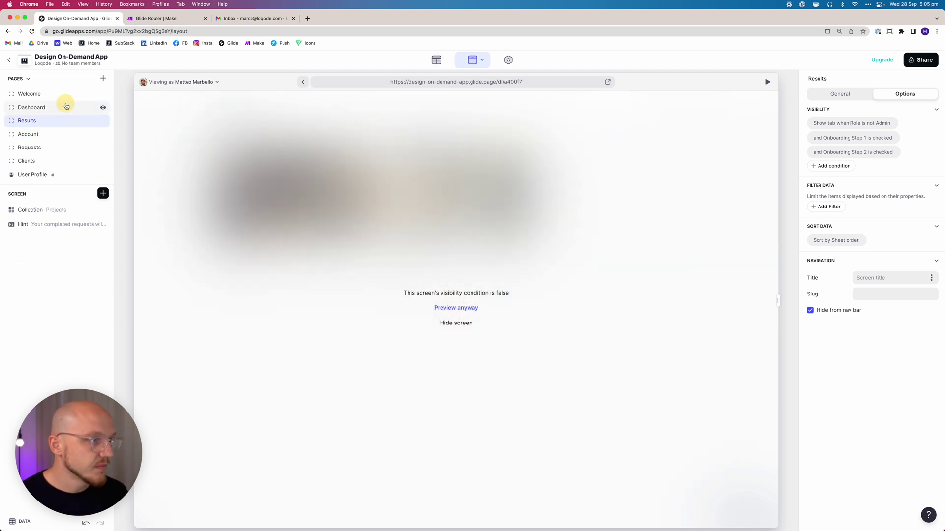
pyautogui.click(64, 106)
pyautogui.click(60, 93)
pyautogui.click(52, 107)
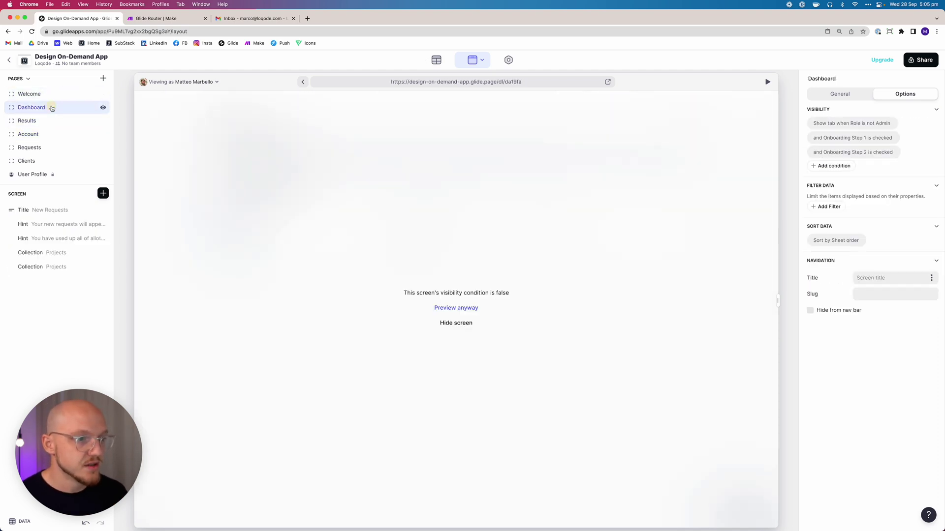
pyautogui.click(51, 96)
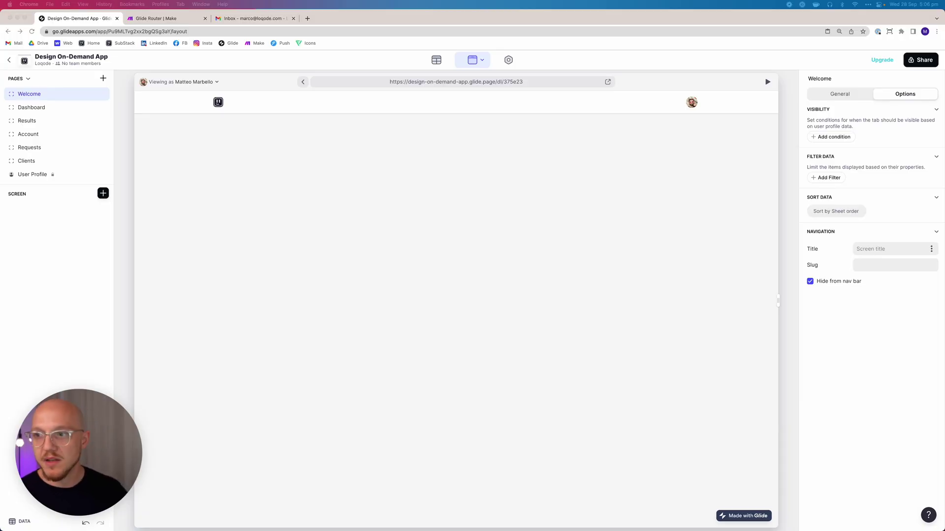
# Add a Welcome tab visibility condition: Role is not Admin
pyautogui.click(830, 136)
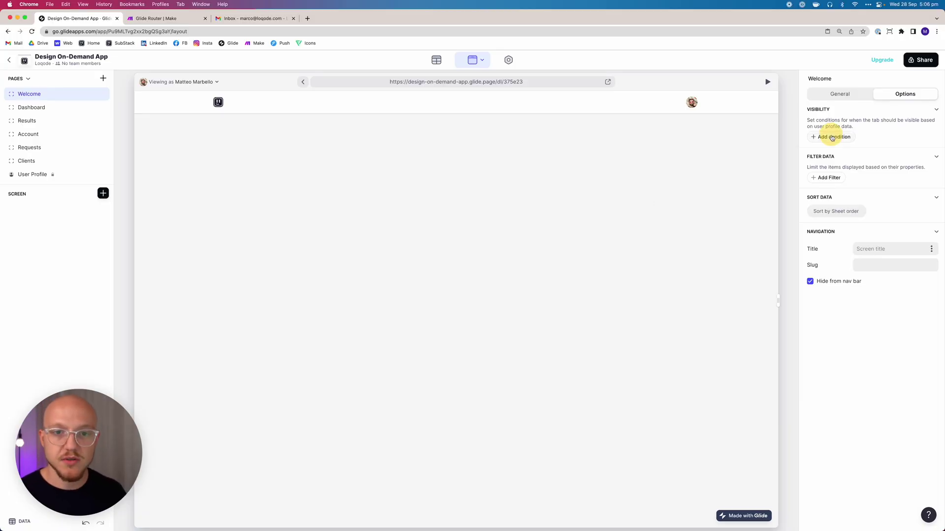
pyautogui.click(830, 123)
pyautogui.click(838, 153)
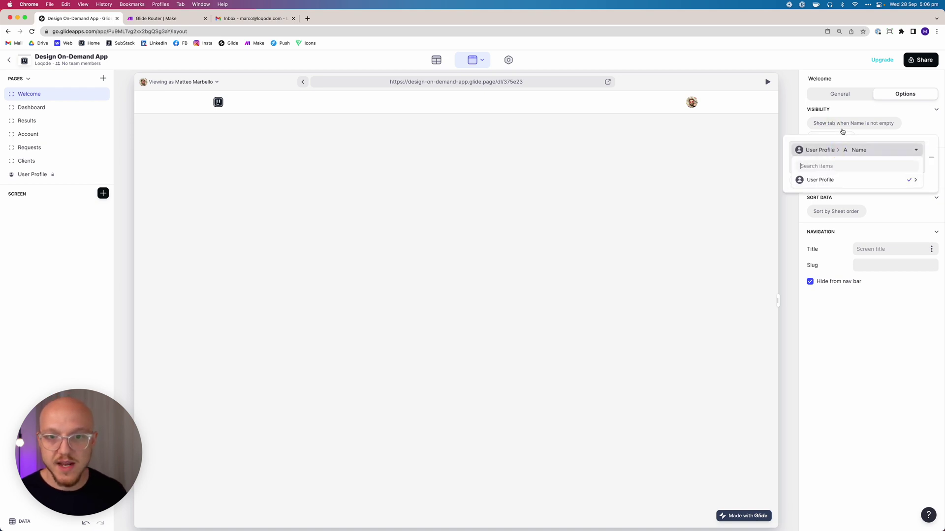
pyautogui.click(819, 179)
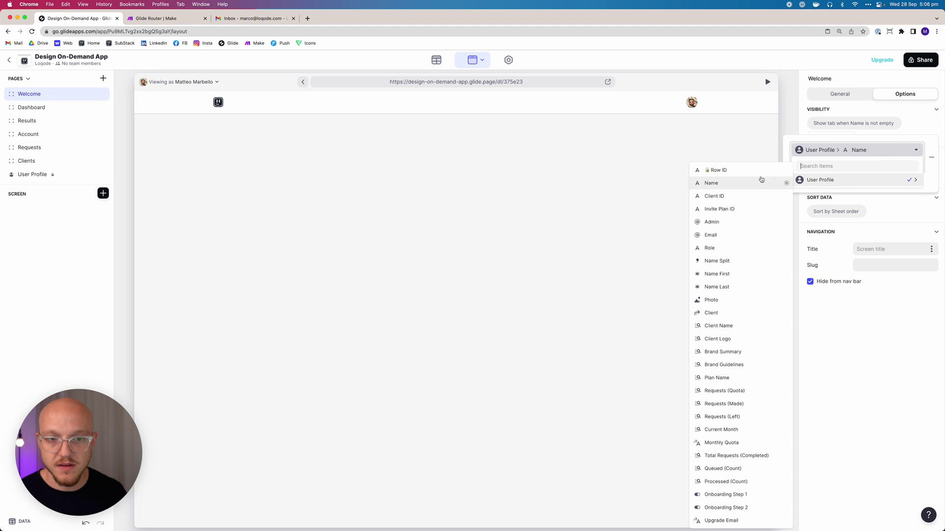
pyautogui.write('role')
pyautogui.click(837, 179)
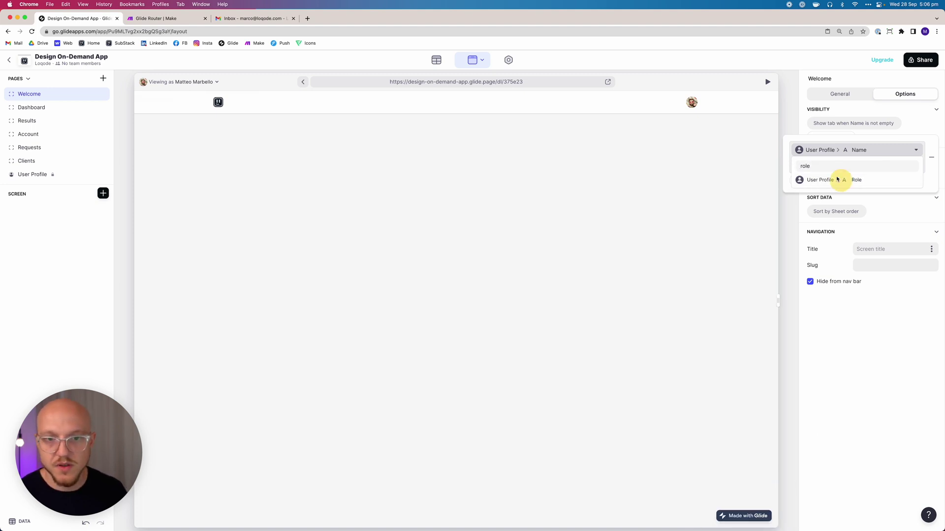
pyautogui.click(809, 192)
pyautogui.write('A')
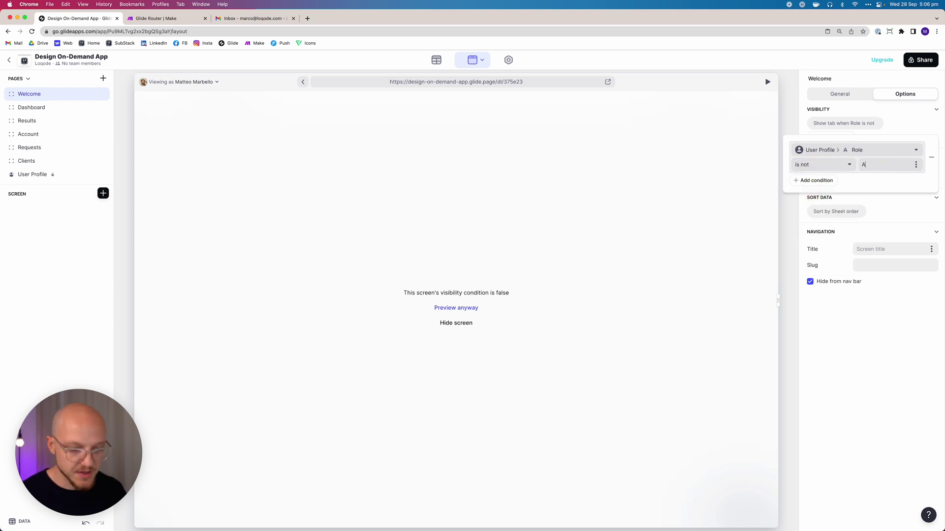
pyautogui.click(875, 339)
# Try extra conditions, including Client ID is empty, then remove the Client ID condition
pyautogui.click(831, 136)
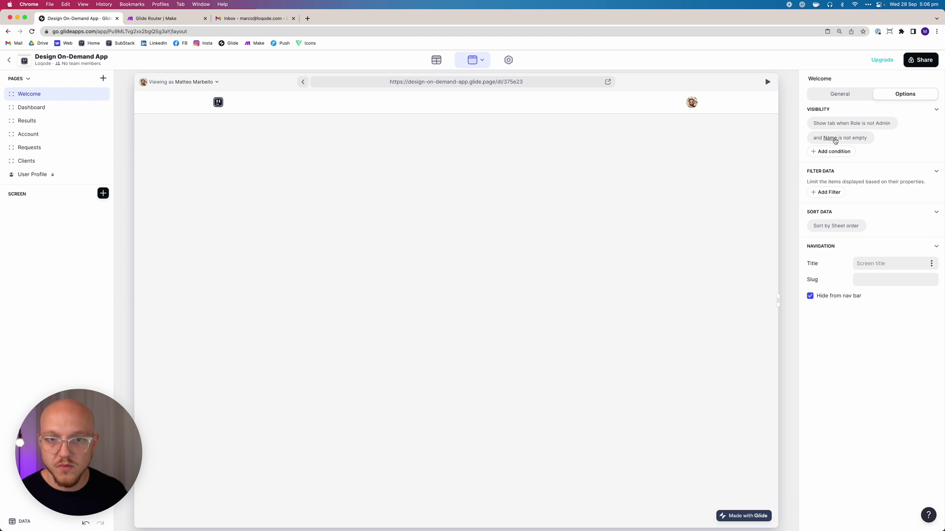
pyautogui.click(835, 140)
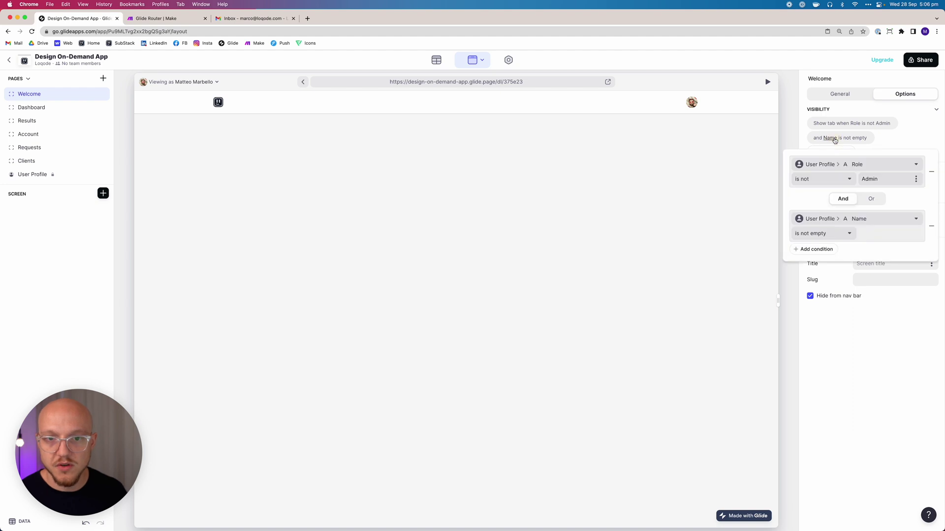
pyautogui.click(815, 220)
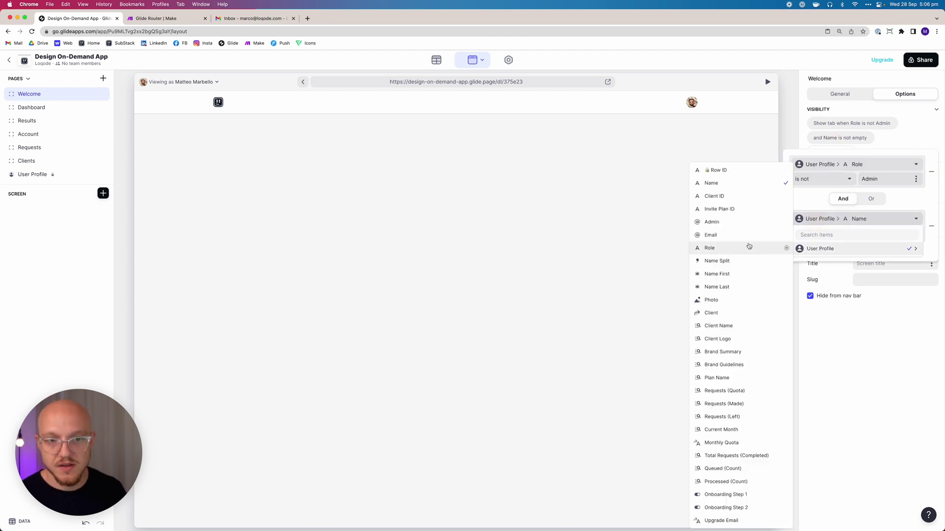
pyautogui.click(738, 200)
pyautogui.click(830, 151)
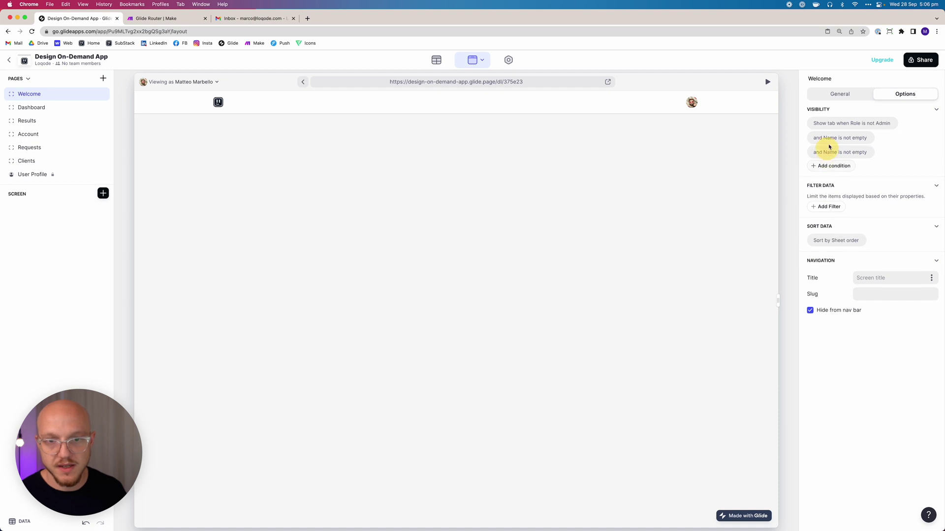
pyautogui.click(844, 138)
pyautogui.click(845, 233)
pyautogui.write('clie')
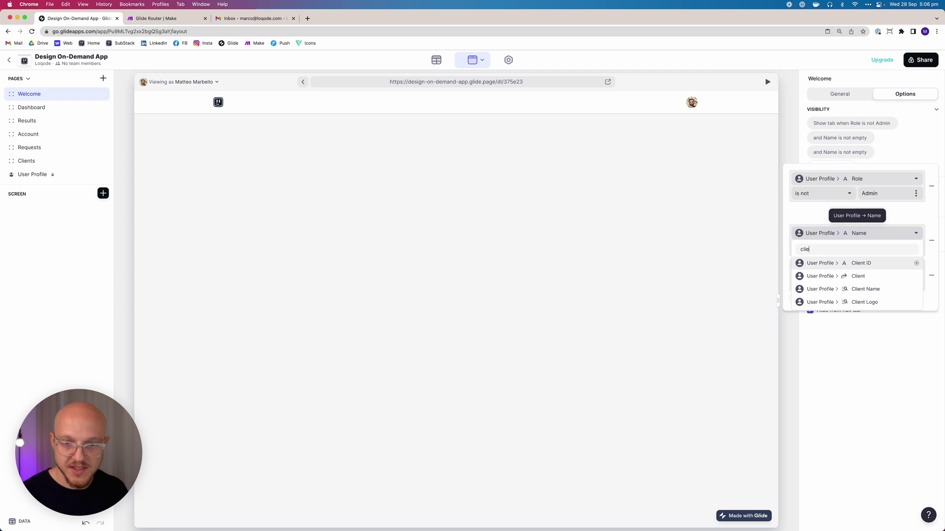
pyautogui.click(840, 263)
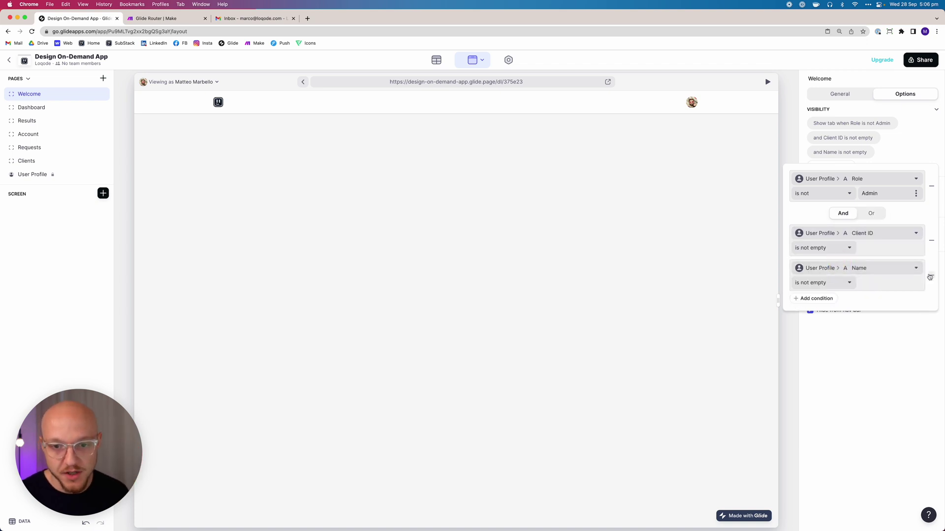
pyautogui.click(817, 248)
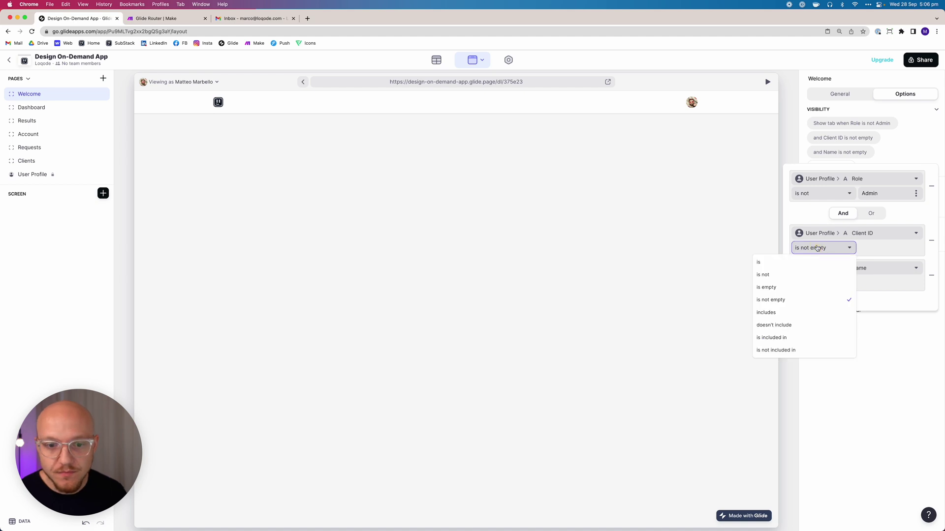
pyautogui.click(802, 289)
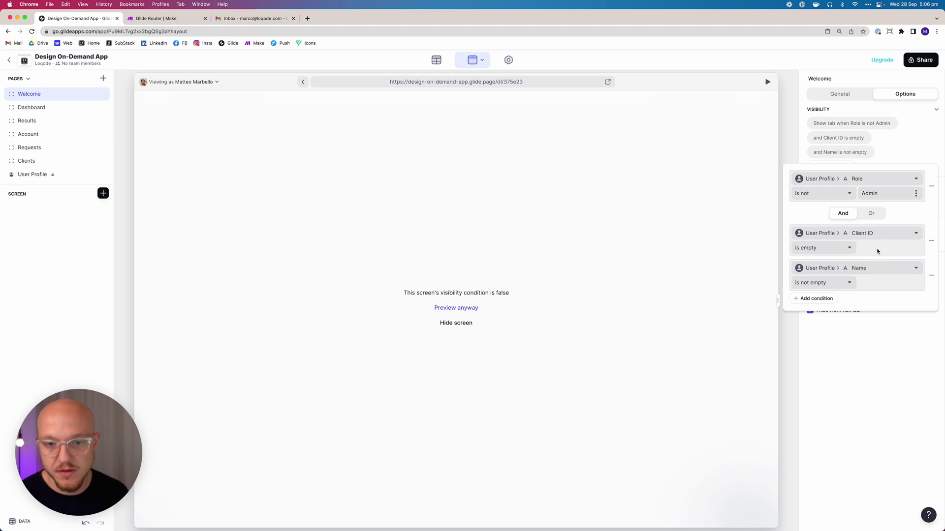
pyautogui.click(931, 241)
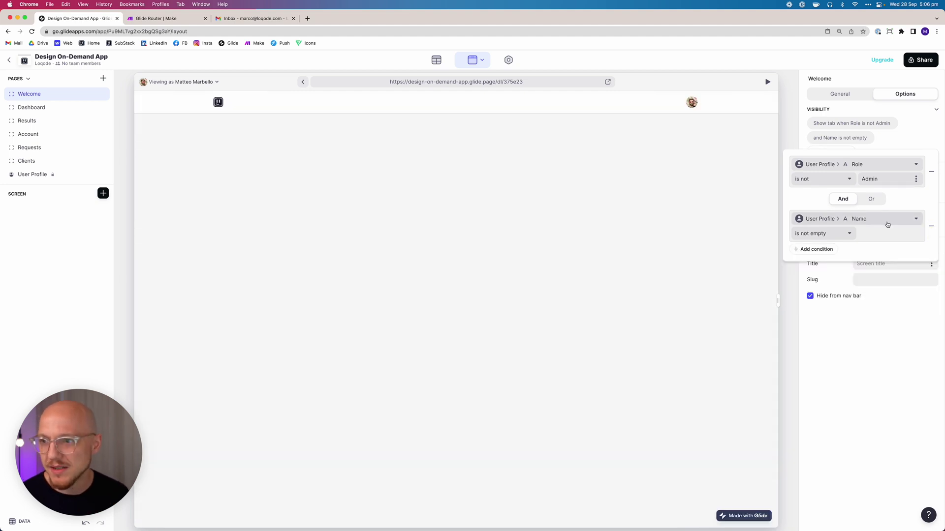
# Set the remaining condition to Onboarding Step 2 is not checked
pyautogui.click(834, 219)
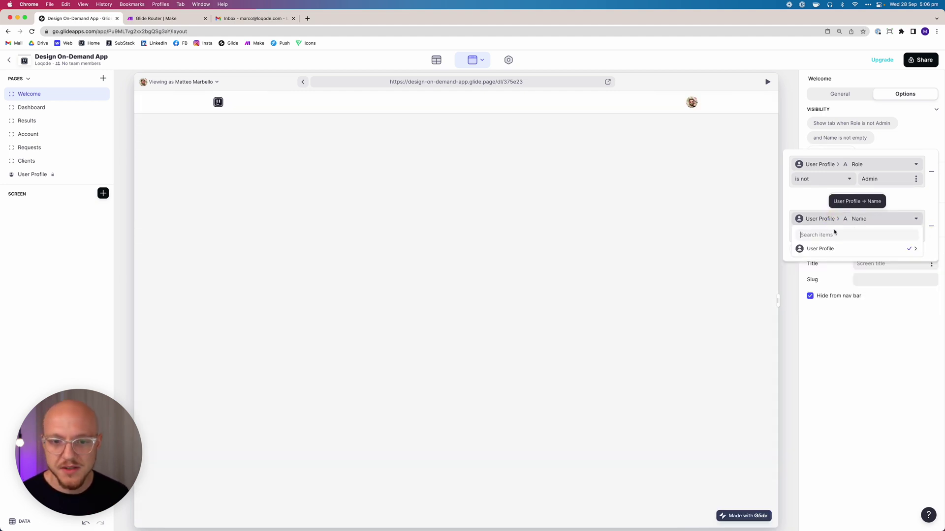
pyautogui.moveTo(833, 249)
pyautogui.write('boar')
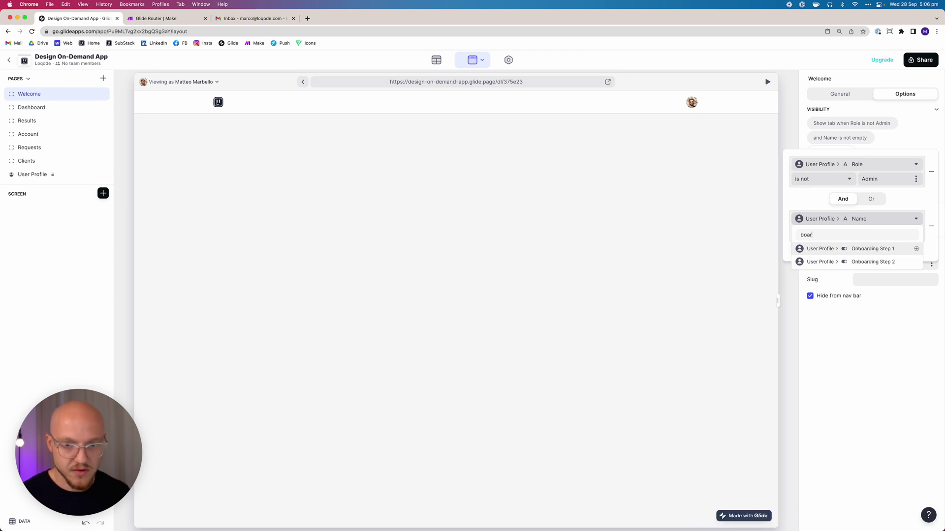
pyautogui.click(834, 261)
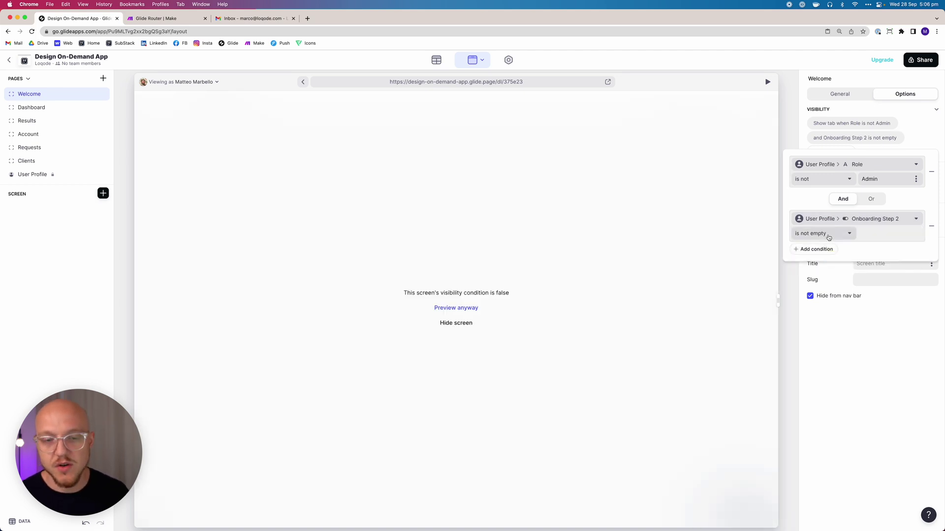
pyautogui.click(830, 235)
pyautogui.click(801, 310)
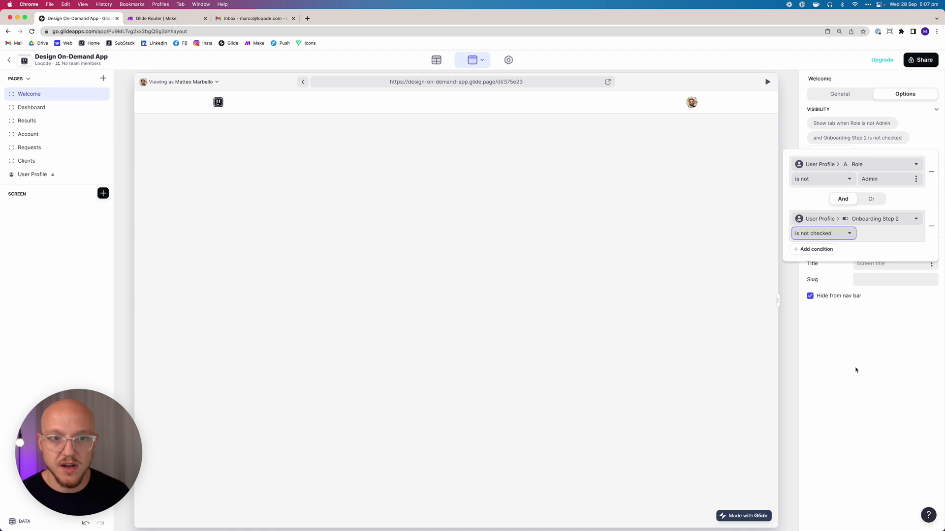
pyautogui.click(876, 402)
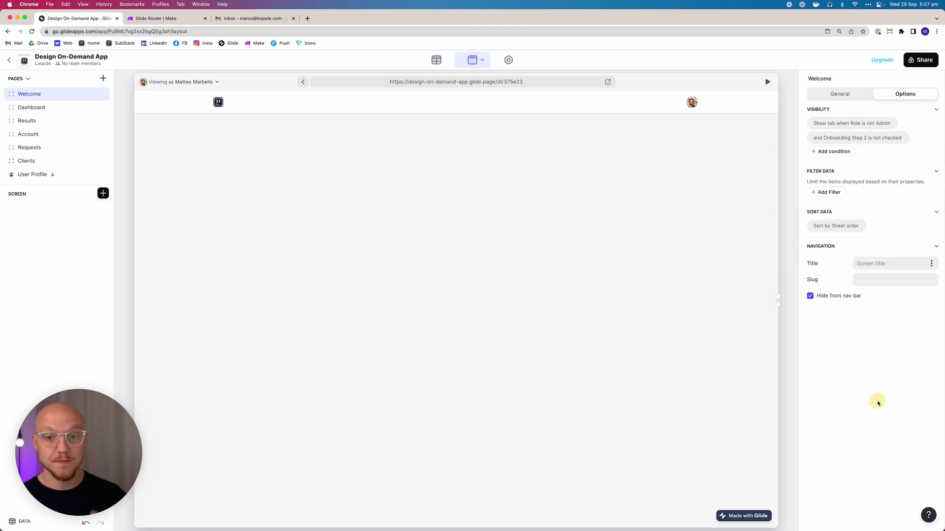
pyautogui.click(471, 202)
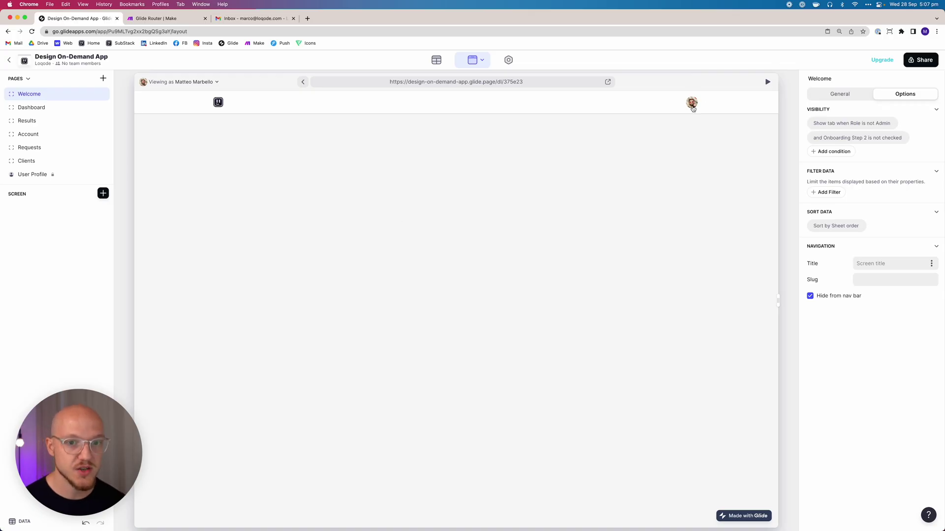
# Choose View Profile from the preview header's avatar menu
pyautogui.click(692, 104)
pyautogui.click(681, 120)
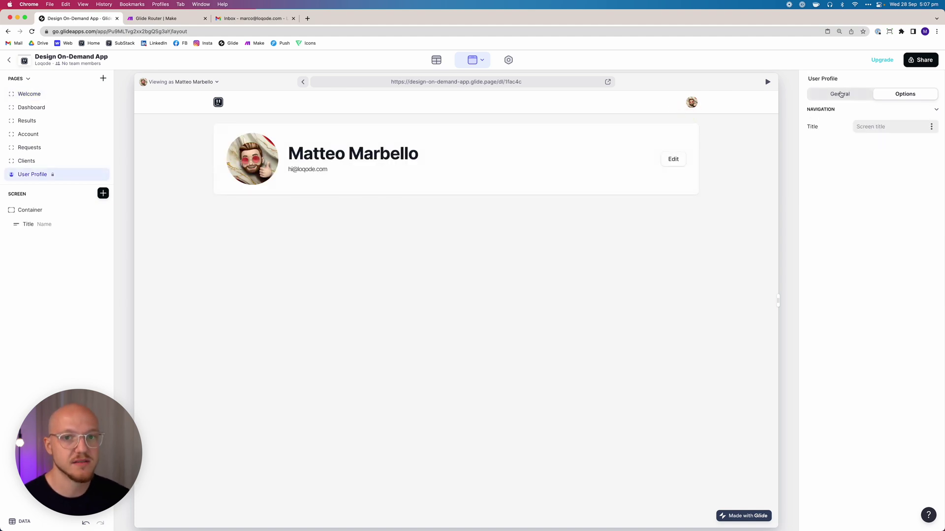
# Tick both onboarding steps for the second user and preview the Dashboard and Welcome pages
pyautogui.click(840, 94)
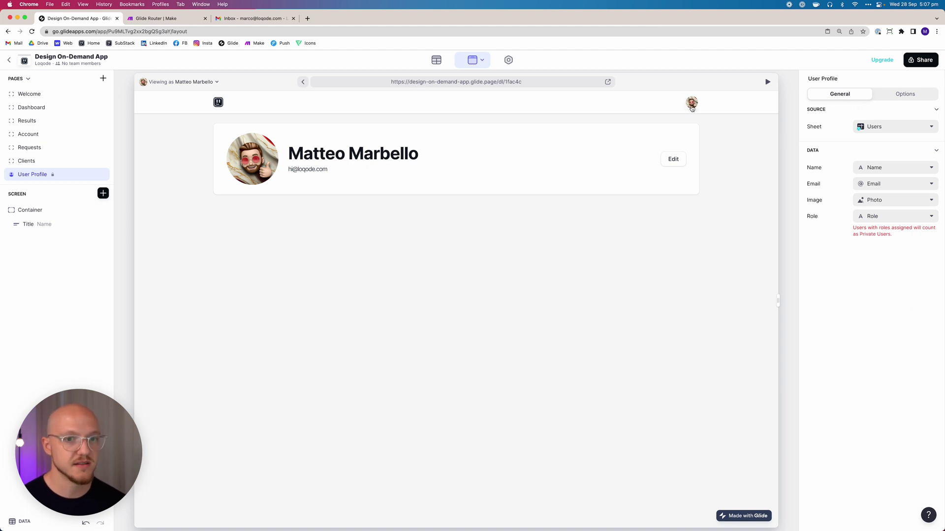
pyautogui.click(220, 102)
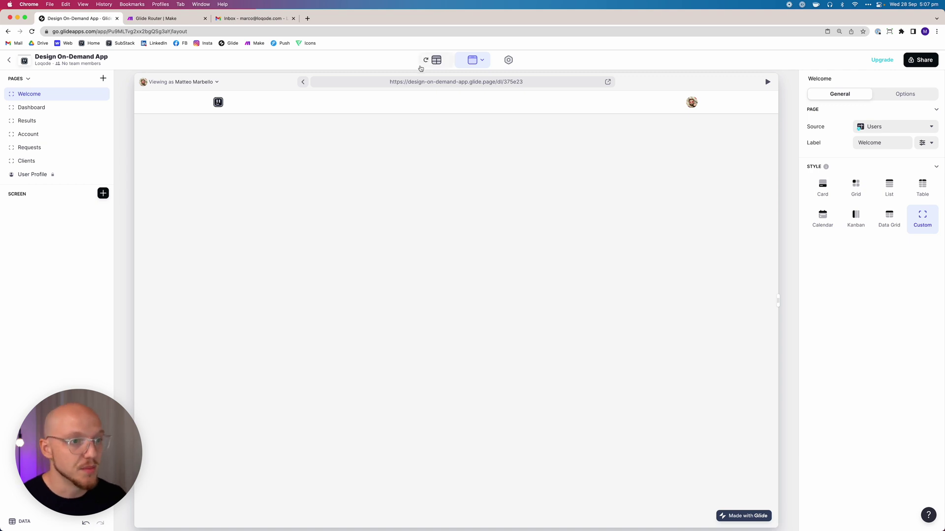
pyautogui.click(436, 59)
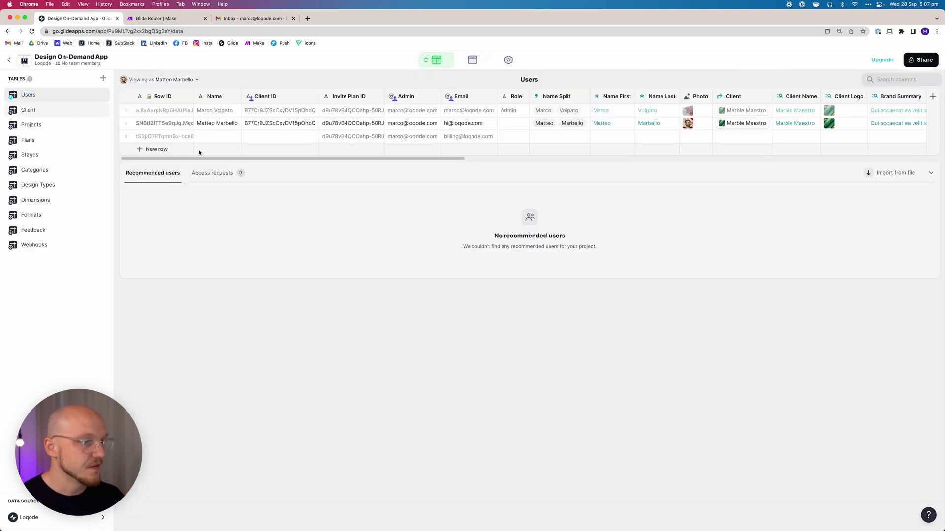
pyautogui.moveTo(263, 158); pyautogui.dragTo(819, 165)
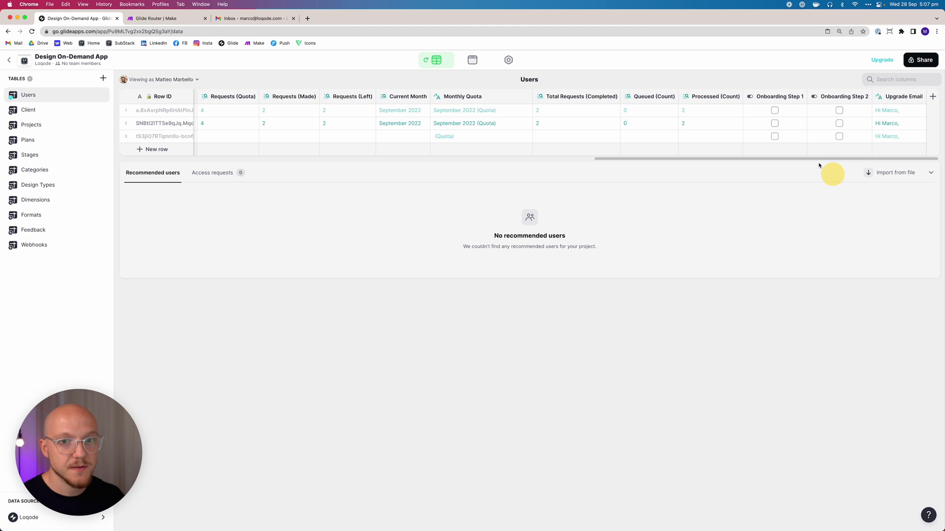
pyautogui.click(775, 123)
pyautogui.click(774, 123)
pyautogui.click(837, 124)
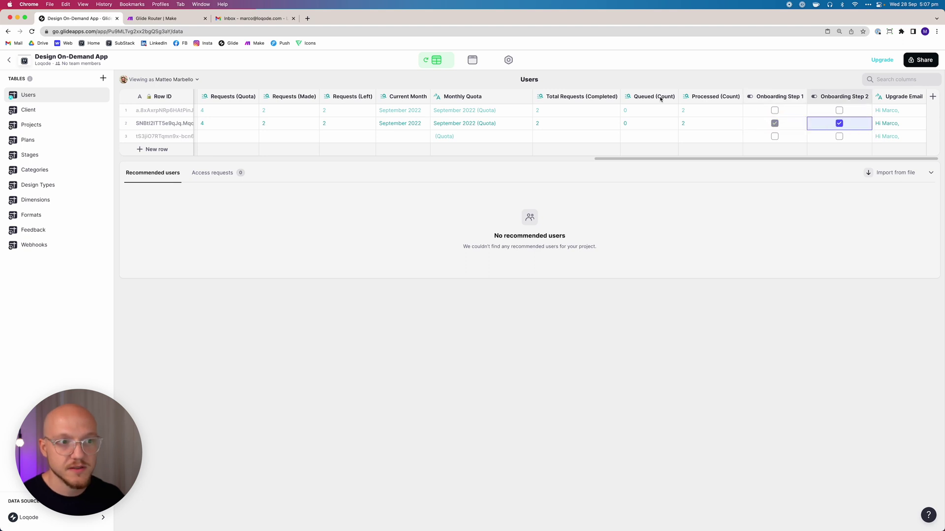
pyautogui.click(467, 61)
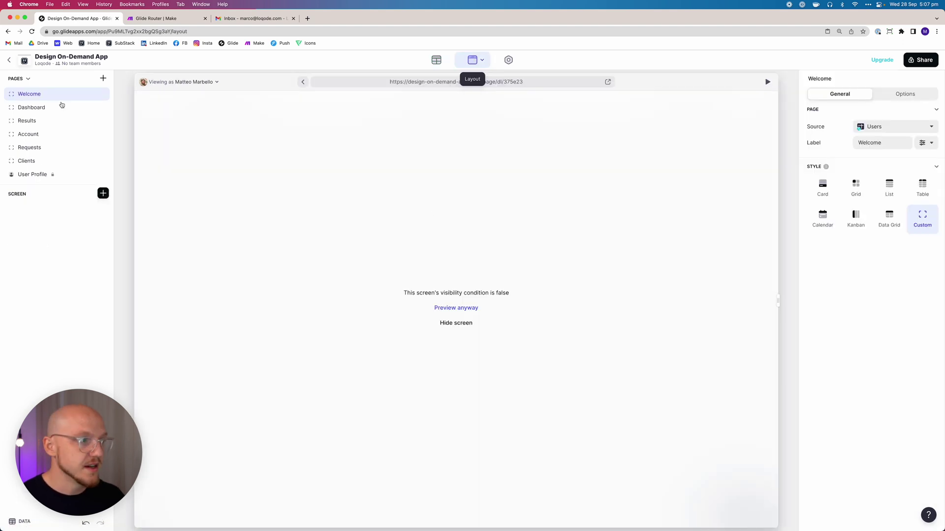
pyautogui.click(41, 107)
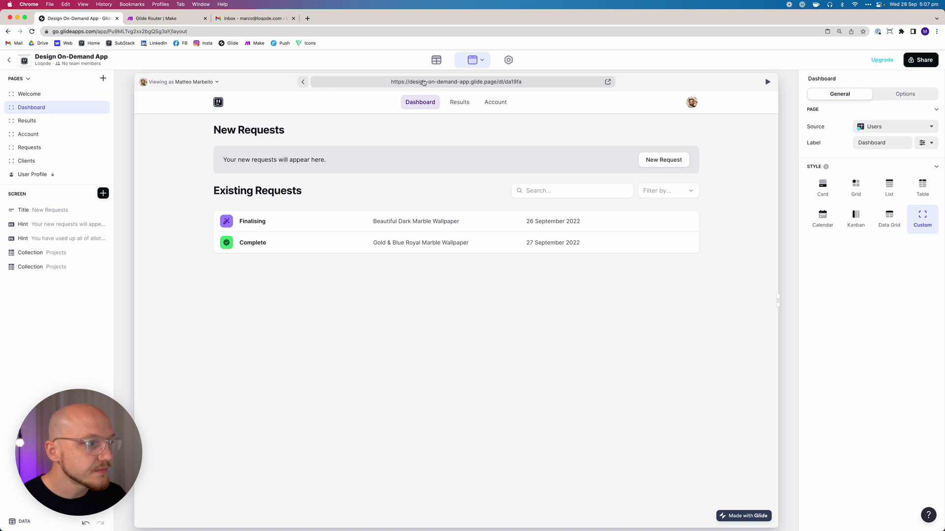
pyautogui.click(54, 93)
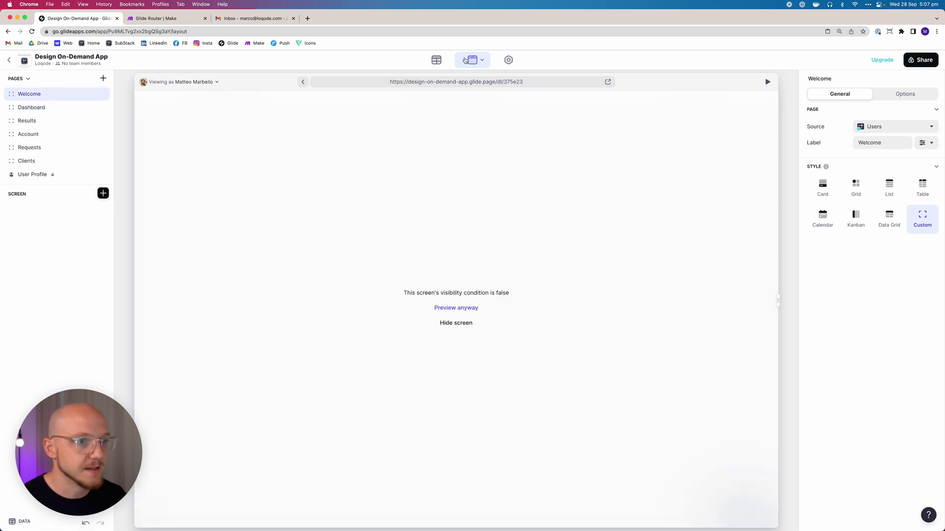
# Uncheck Onboarding Step 1 and Step 2 for the second user in the Users table
pyautogui.click(436, 60)
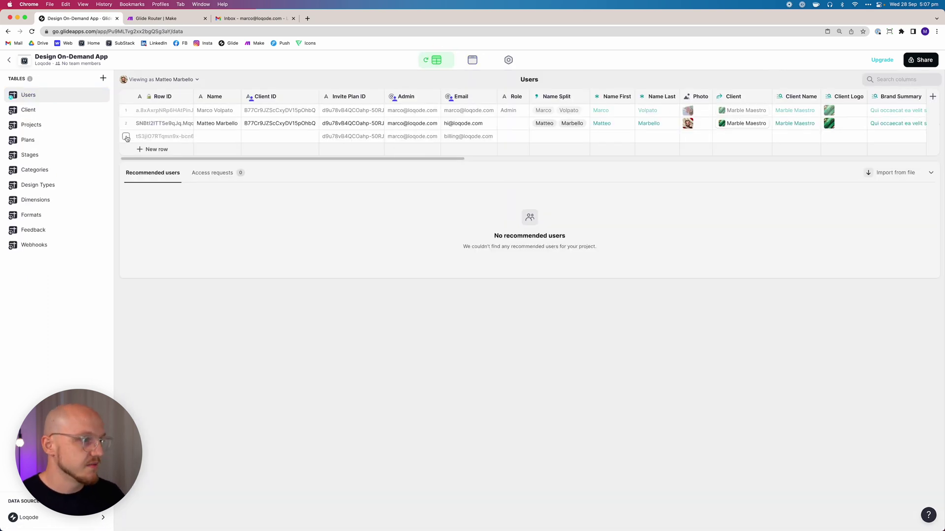
pyautogui.moveTo(174, 146); pyautogui.dragTo(818, 149)
pyautogui.click(775, 123)
pyautogui.click(838, 124)
pyautogui.click(774, 123)
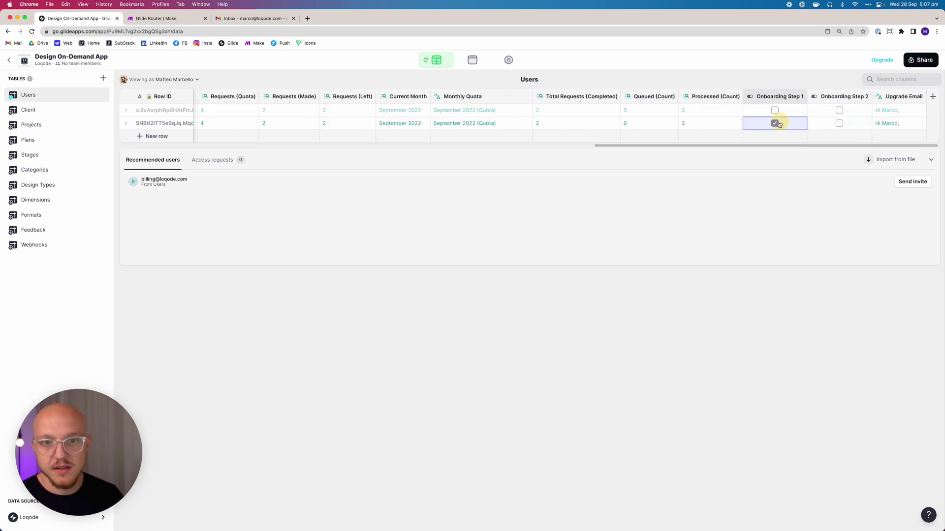
pyautogui.click(472, 60)
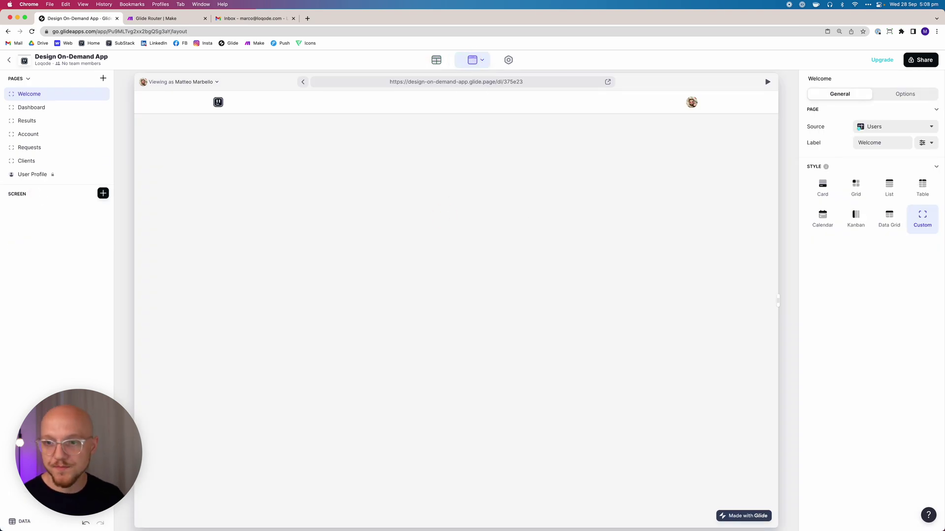
# Insert a Title component on the Welcome screen, then delete it again
pyautogui.click(102, 193)
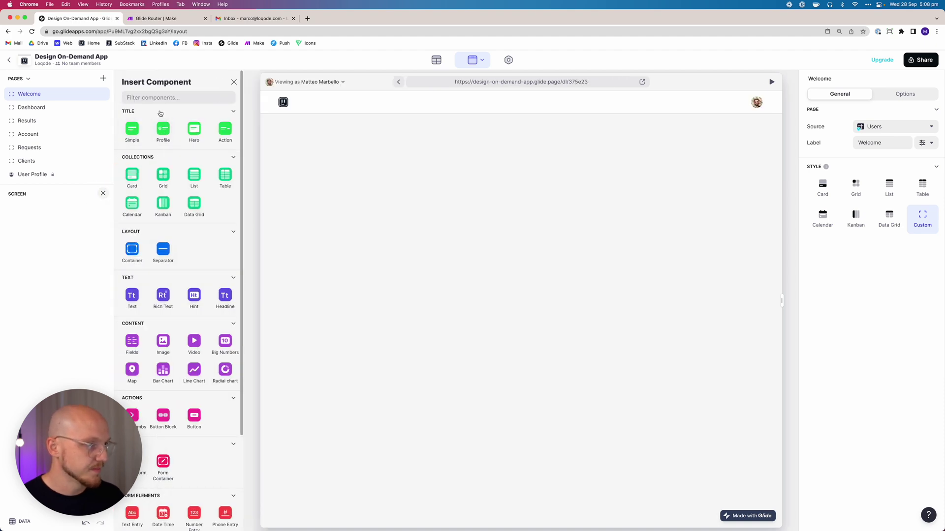
pyautogui.click(131, 129)
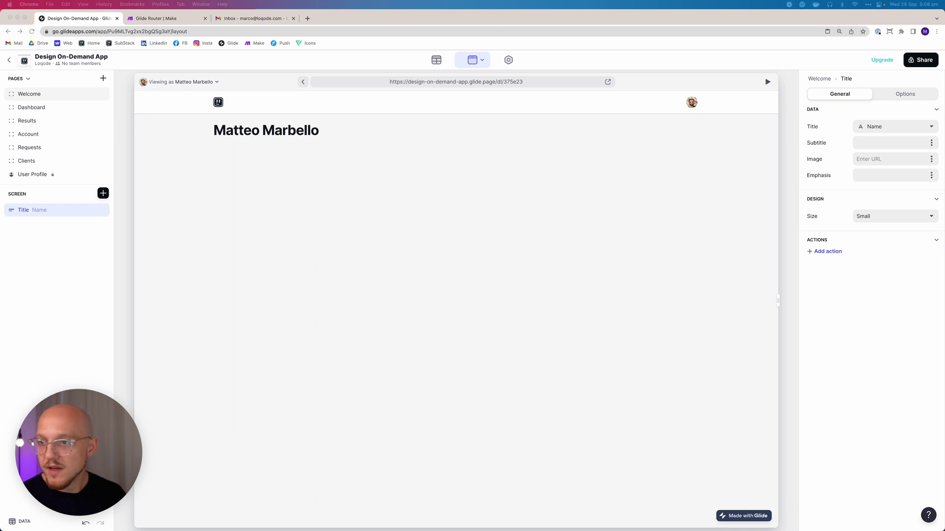
pyautogui.click(78, 216)
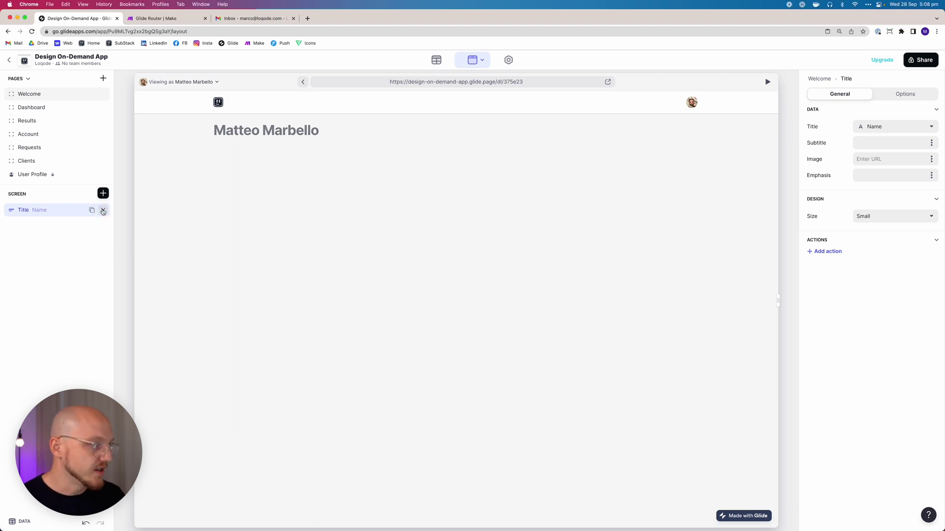
pyautogui.click(103, 210)
# Add a headline text reading 'Complete Your Profile' styled as Headline XSmall
pyautogui.click(103, 193)
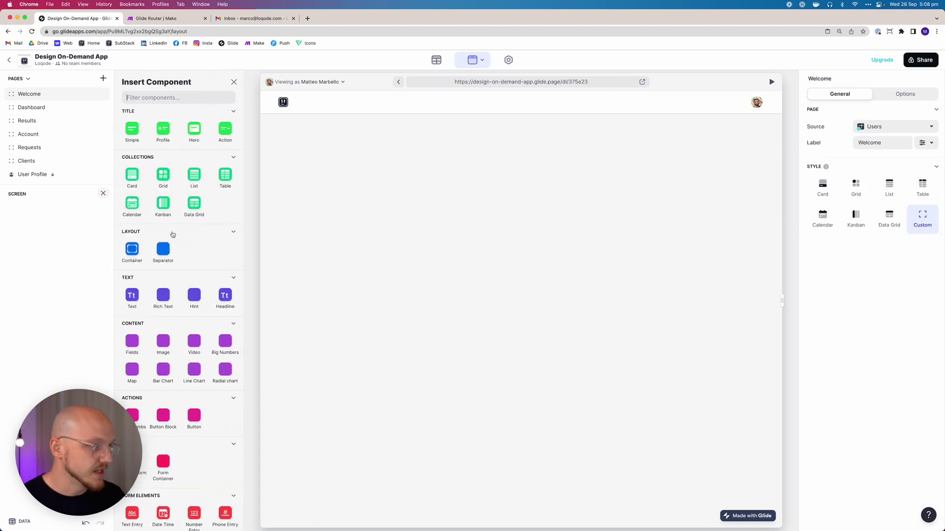
pyautogui.click(225, 296)
pyautogui.doubleClick(73, 212)
pyautogui.click(861, 168)
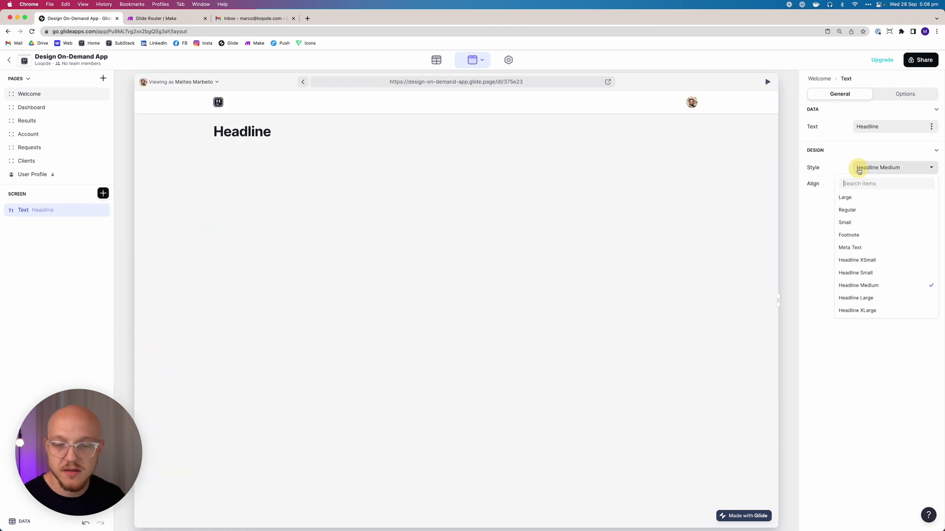
pyautogui.click(857, 223)
pyautogui.doubleClick(879, 126)
pyautogui.write('Compel')
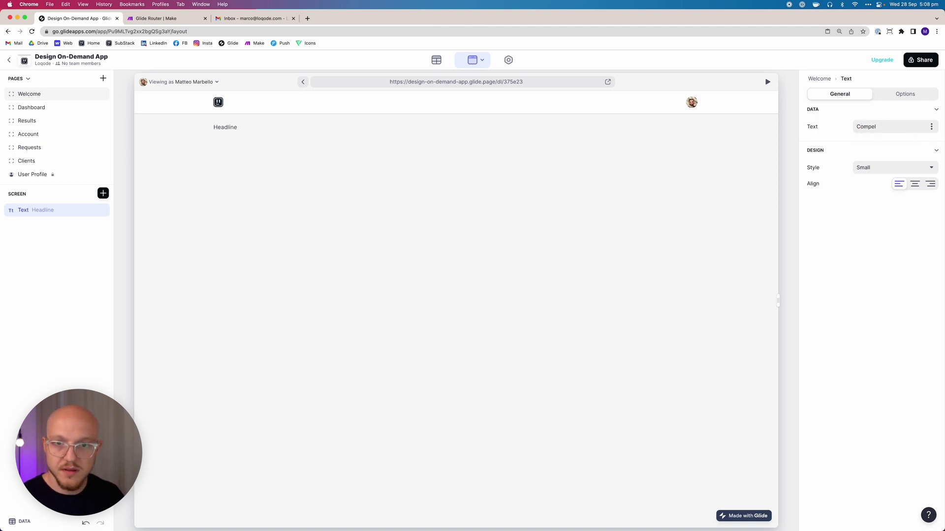
pyautogui.write('tlete Your Profile')
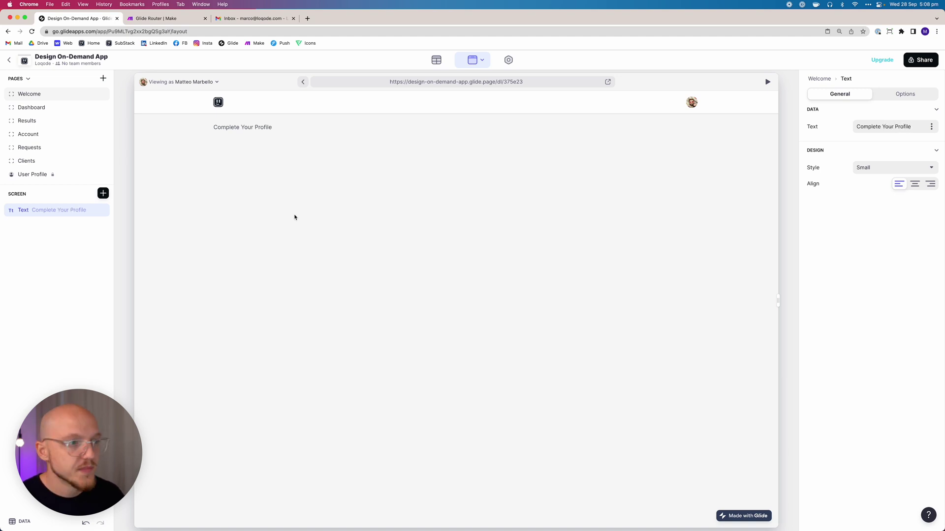
pyautogui.click(881, 168)
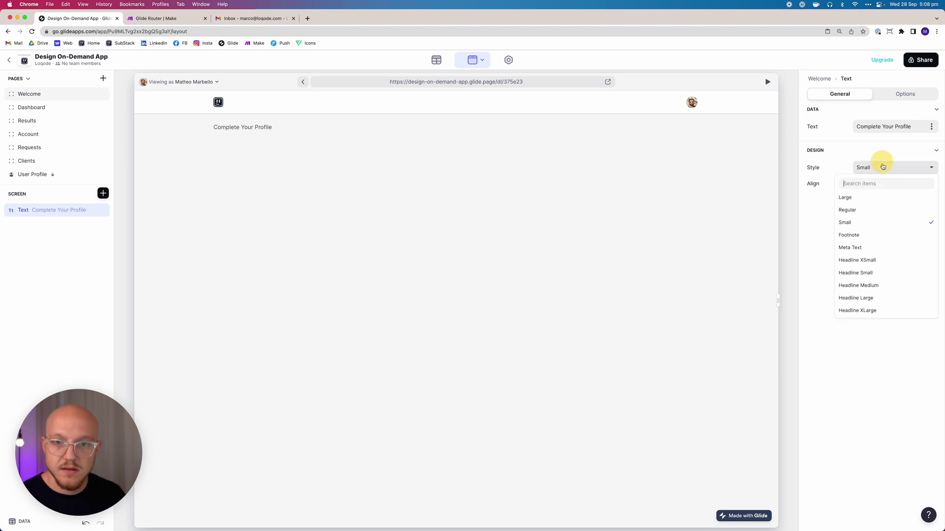
pyautogui.click(865, 257)
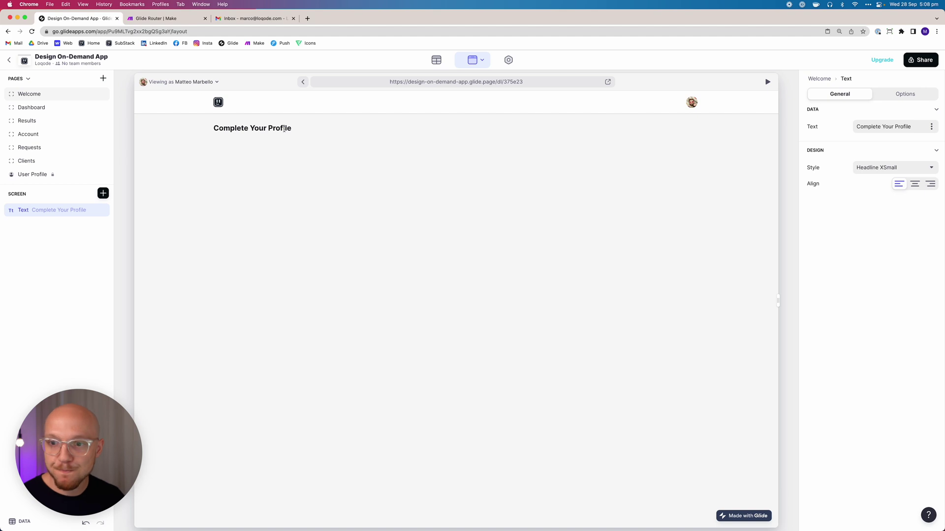
pyautogui.click(103, 193)
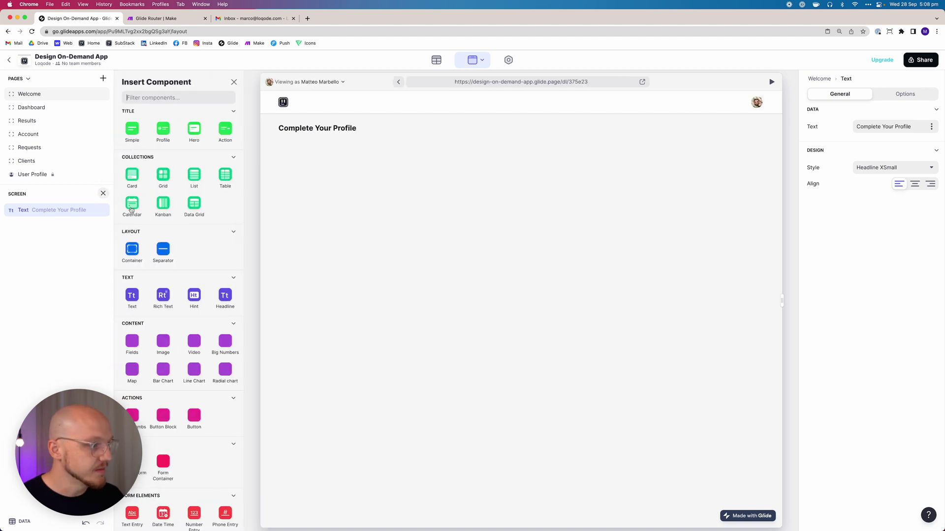
# Add a card-background container holding a Name text entry field
pyautogui.click(134, 246)
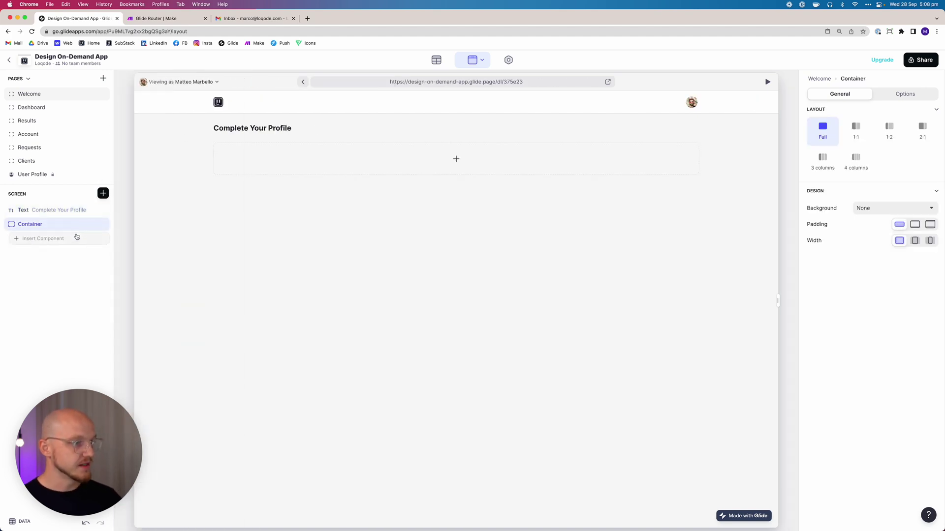
pyautogui.click(864, 250)
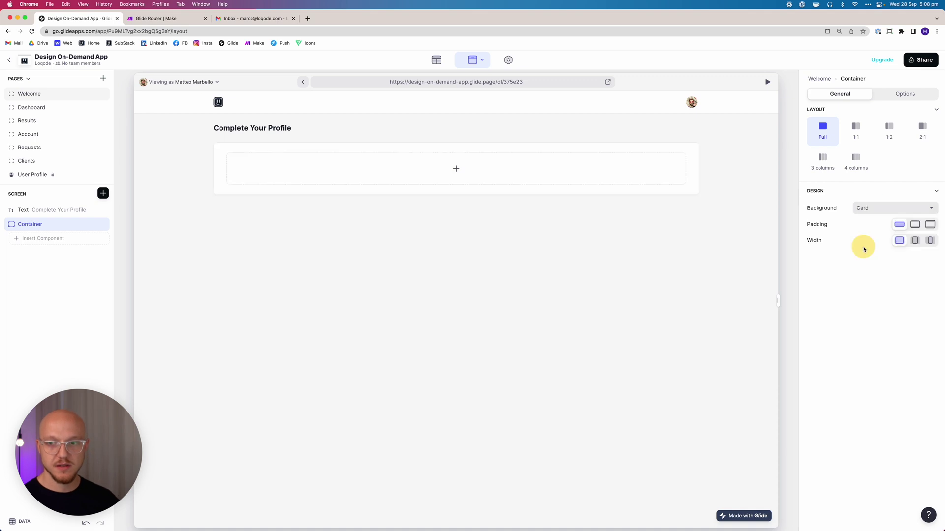
pyautogui.click(72, 239)
pyautogui.scroll(-5, 177, 295)
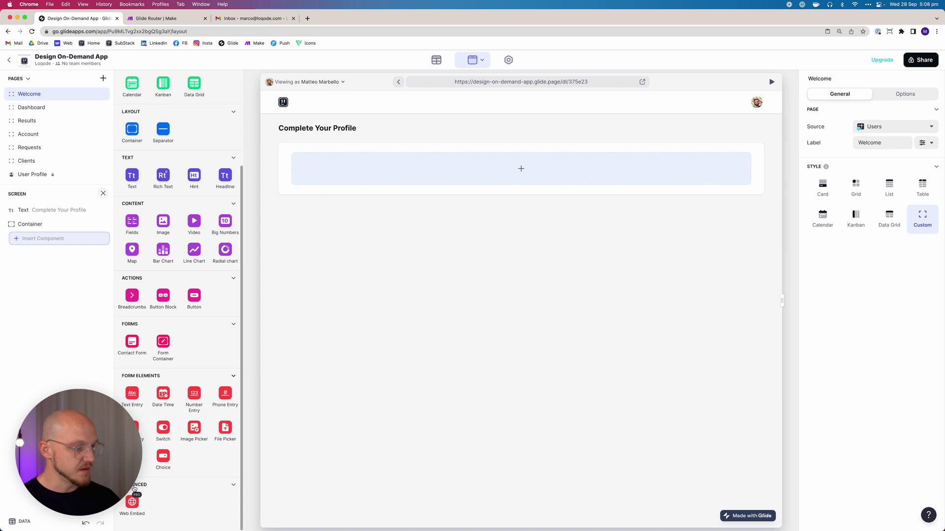
pyautogui.click(131, 409)
pyautogui.click(92, 238)
pyautogui.click(884, 127)
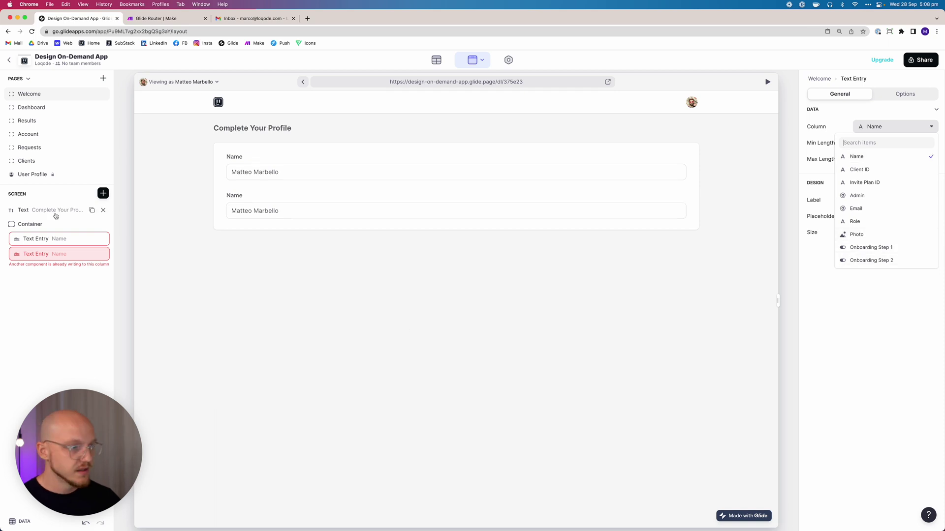
pyautogui.click(102, 254)
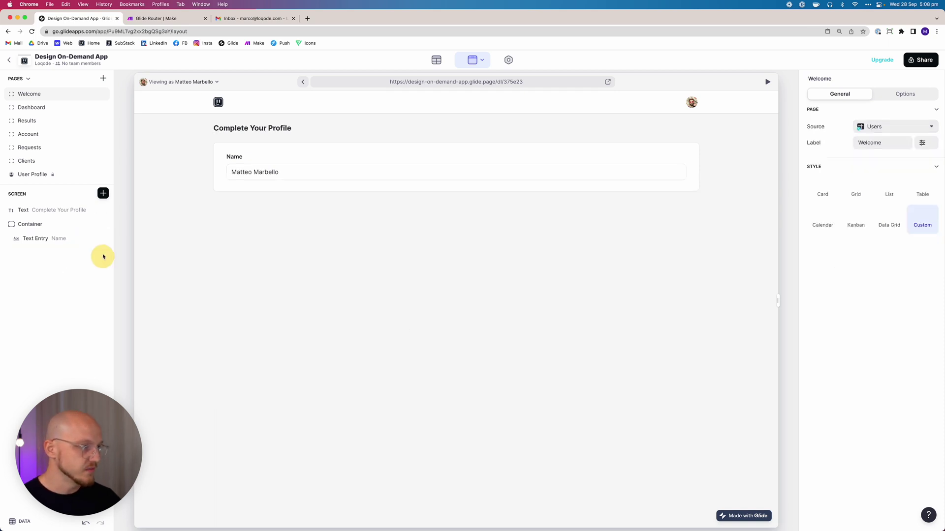
# Place a Photo image picker inside the container, labelled Profile Photo
pyautogui.click(103, 193)
pyautogui.scroll(-3, 192, 442)
pyautogui.click(192, 439)
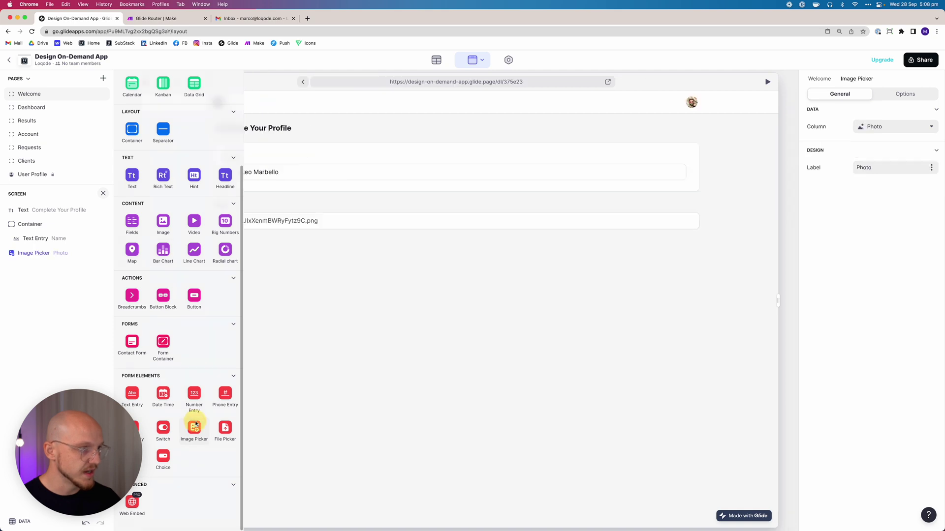
pyautogui.moveTo(61, 252); pyautogui.dragTo(57, 239)
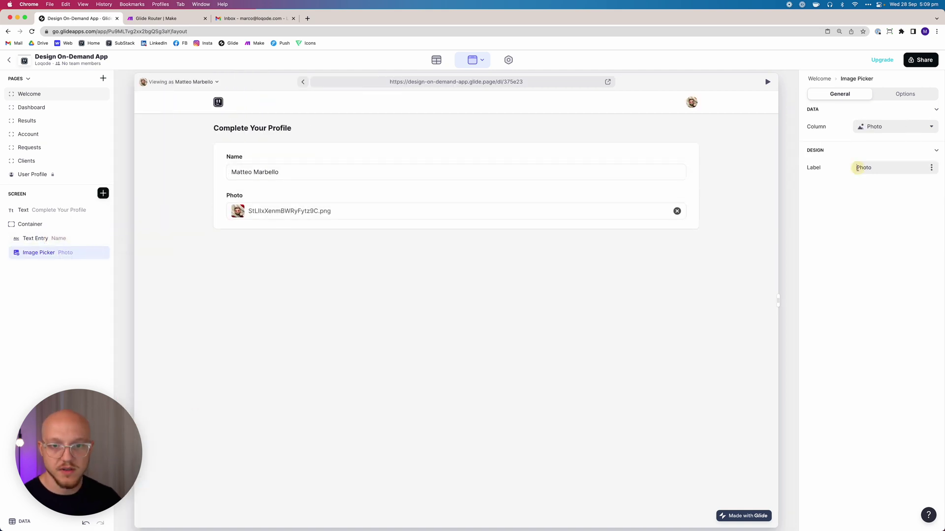
pyautogui.write('file')
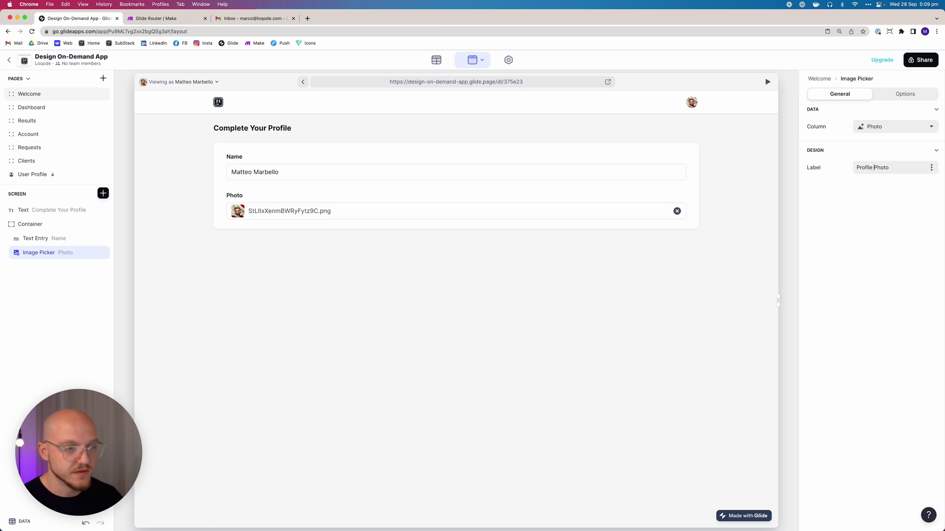
pyautogui.click(102, 193)
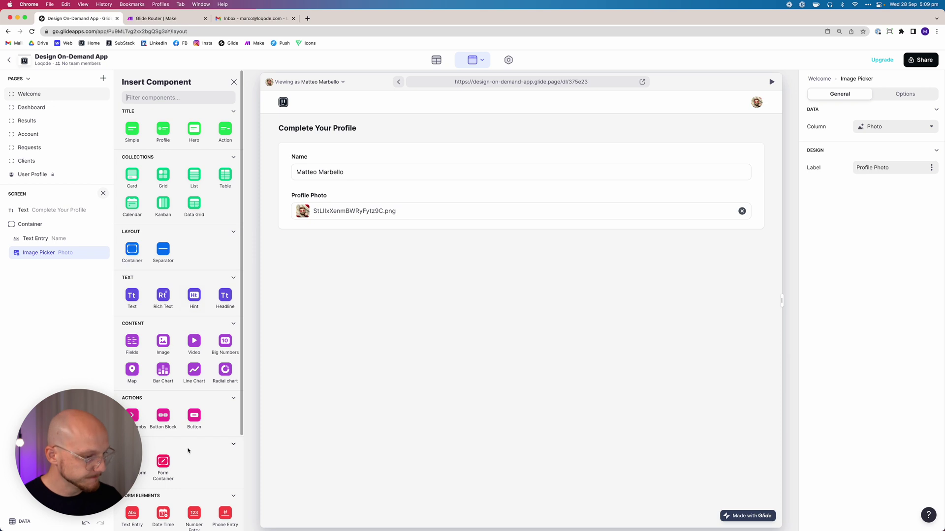
# Add a button pair inside the container and title the primary button 'Next Step'
pyautogui.click(163, 418)
pyautogui.moveTo(41, 266); pyautogui.dragTo(46, 258)
pyautogui.click(883, 181)
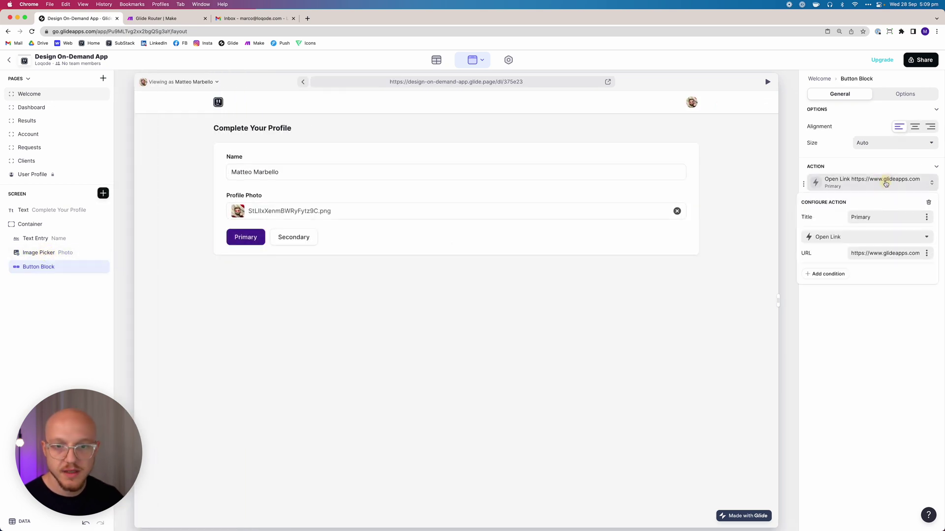
pyautogui.click(861, 215)
pyautogui.write('Next Steop\\p')
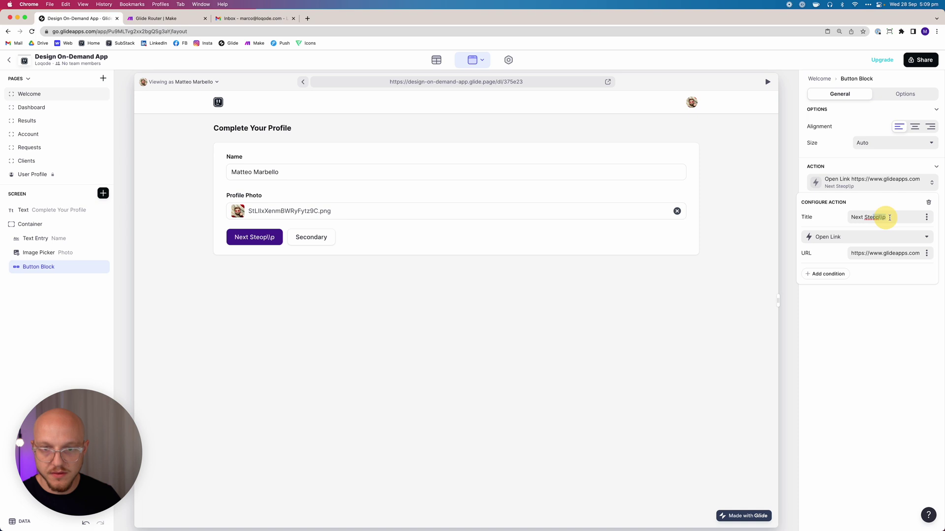
pyautogui.moveTo(865, 217); pyautogui.dragTo(893, 217)
pyautogui.write('Step')
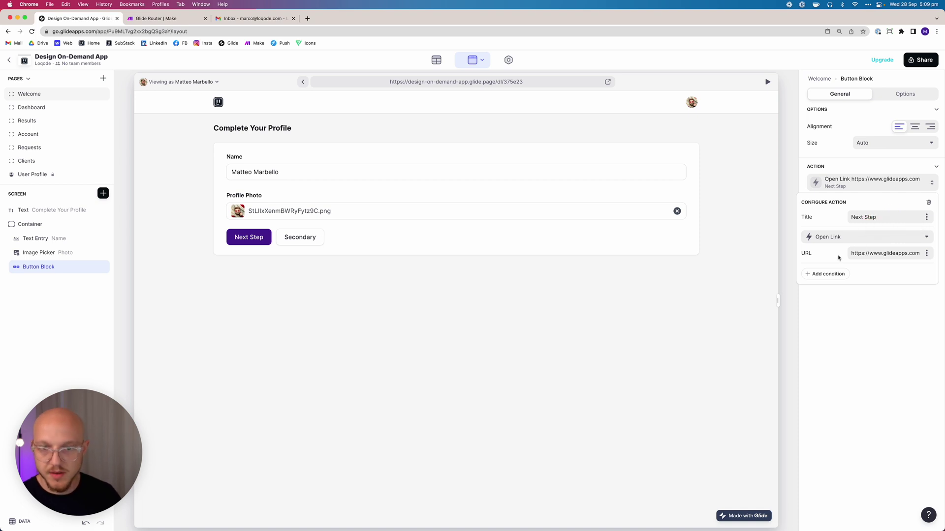
# Make Next Step set Onboarding Step 1 to TRUE and delete the notification action
pyautogui.click(837, 238)
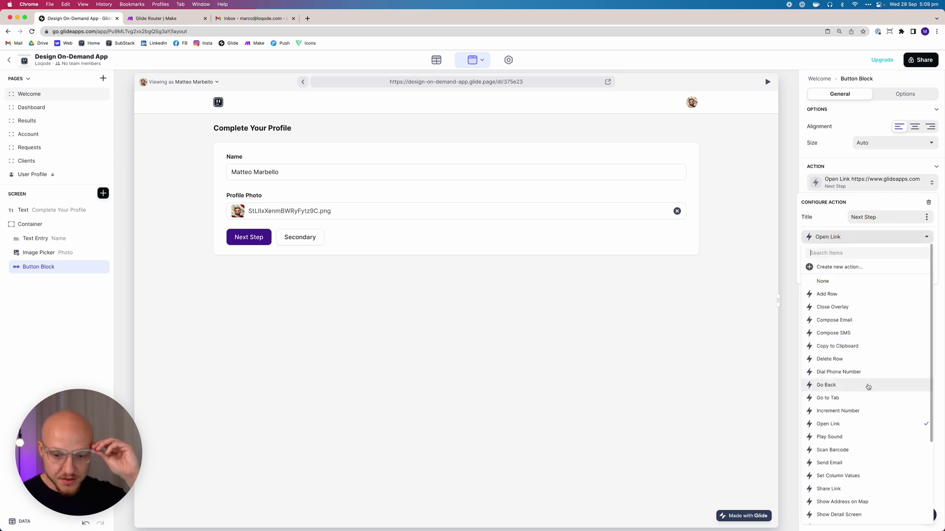
pyautogui.click(861, 475)
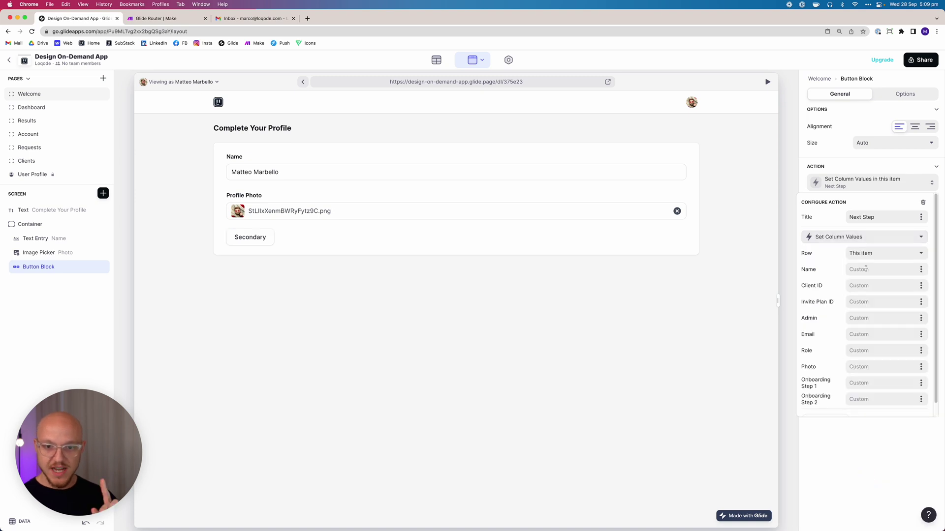
pyautogui.scroll(-1, 859, 341)
pyautogui.click(862, 368)
pyautogui.write('TUR')
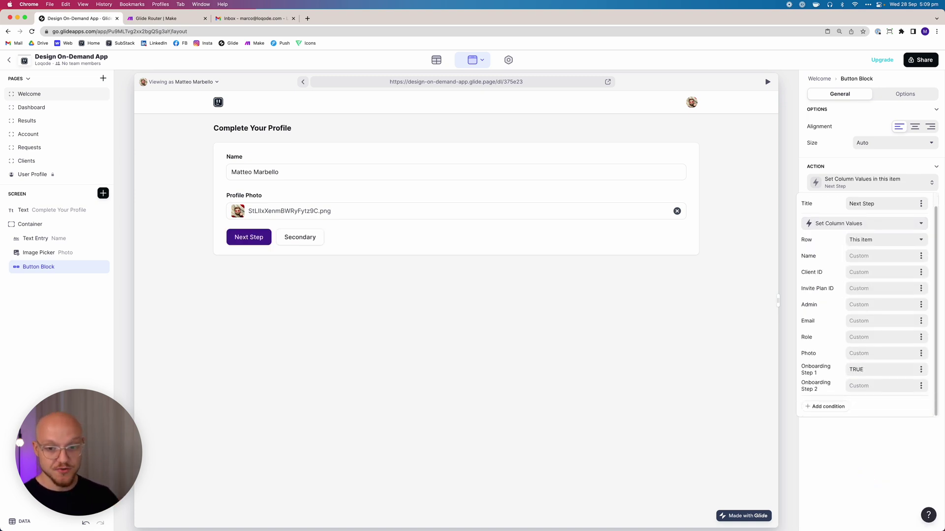
pyautogui.click(865, 405)
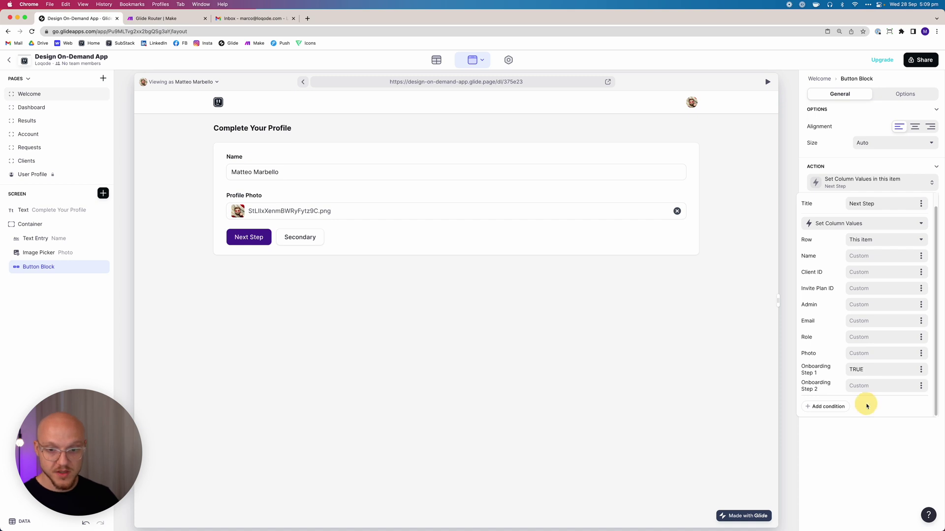
pyautogui.click(877, 448)
pyautogui.click(861, 203)
pyautogui.click(927, 222)
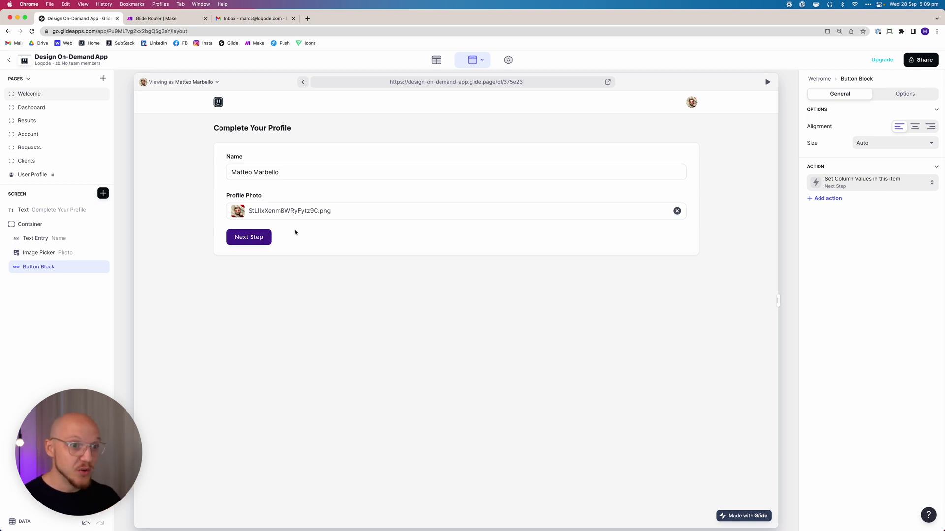
pyautogui.click(248, 238)
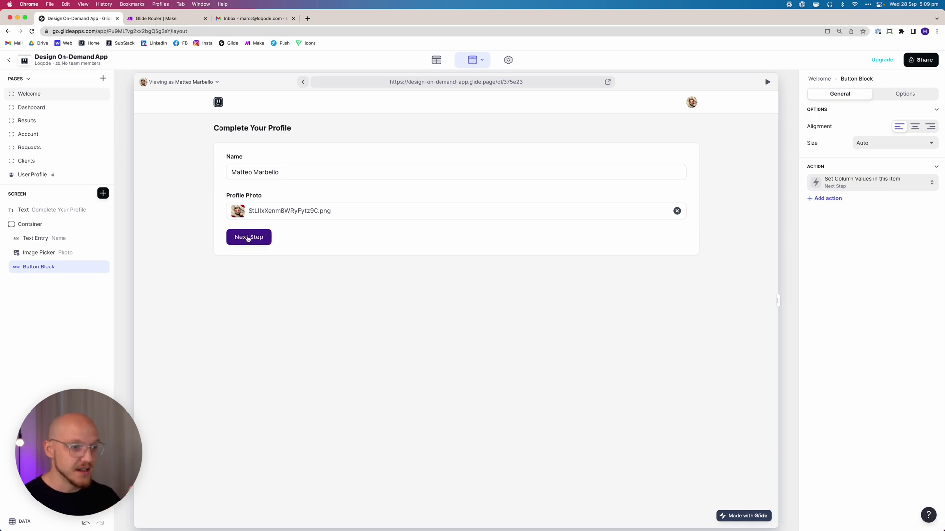
pyautogui.click(436, 60)
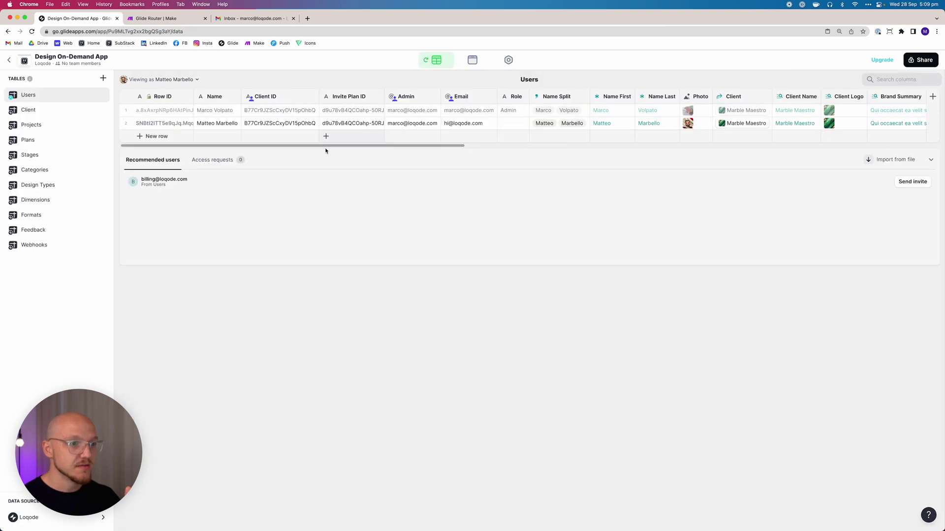
pyautogui.moveTo(390, 148); pyautogui.dragTo(873, 165)
pyautogui.click(775, 123)
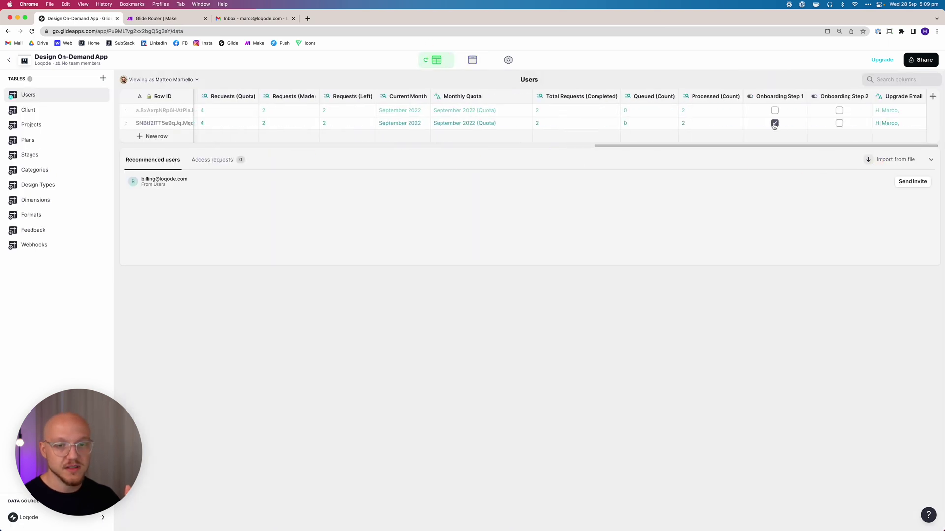
pyautogui.click(774, 123)
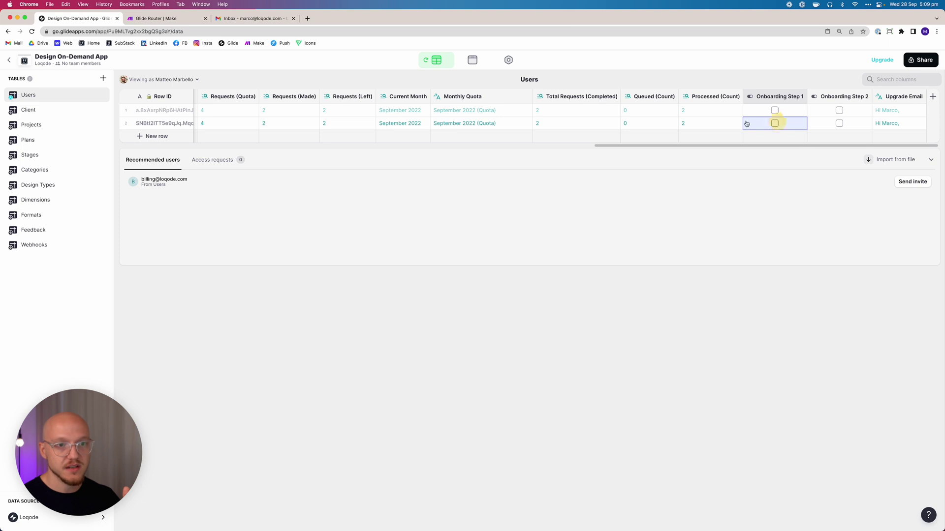
pyautogui.click(462, 59)
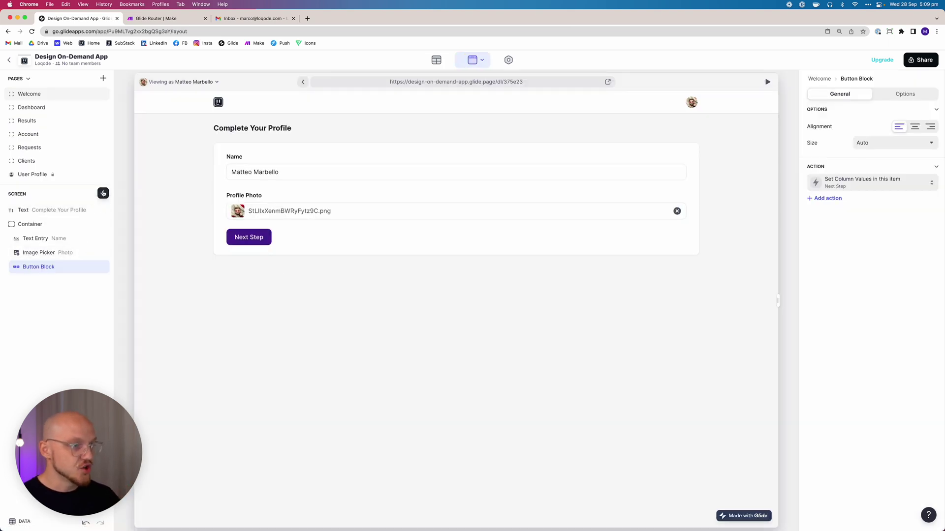
pyautogui.click(103, 193)
# Insert a form container below the profile card targeting the Client table with a Card background
pyautogui.click(132, 249)
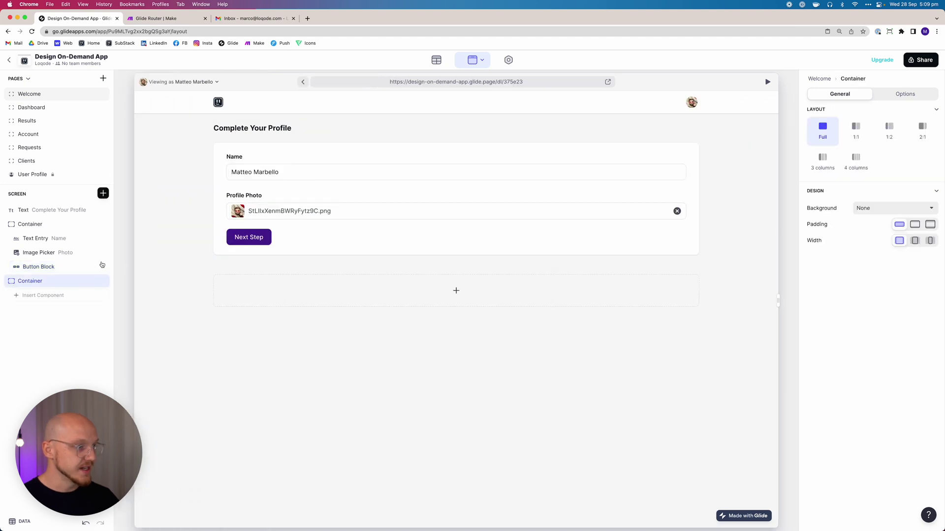
pyautogui.click(103, 280)
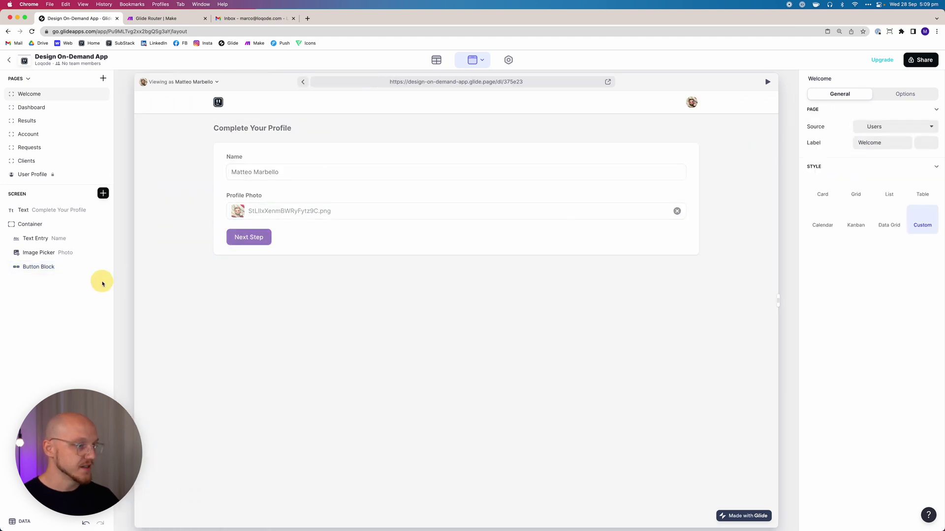
pyautogui.click(103, 193)
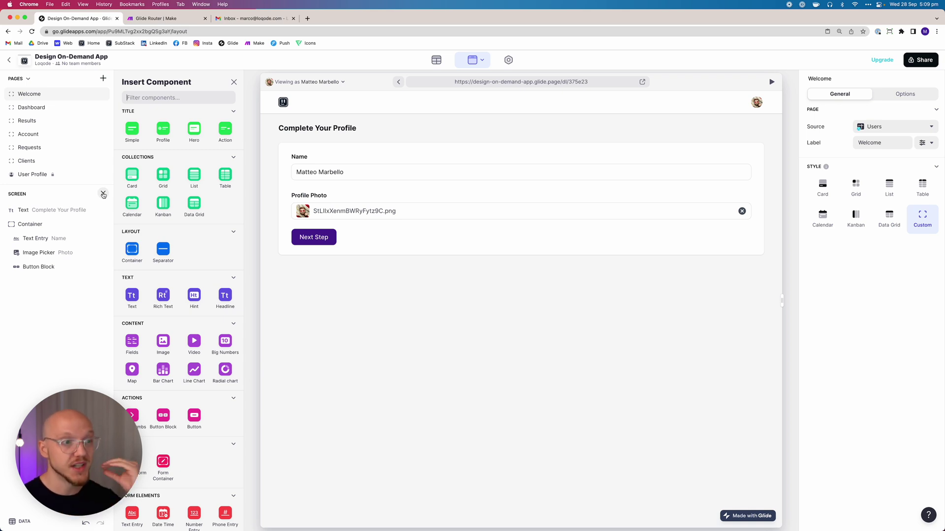
pyautogui.scroll(-5, 189, 347)
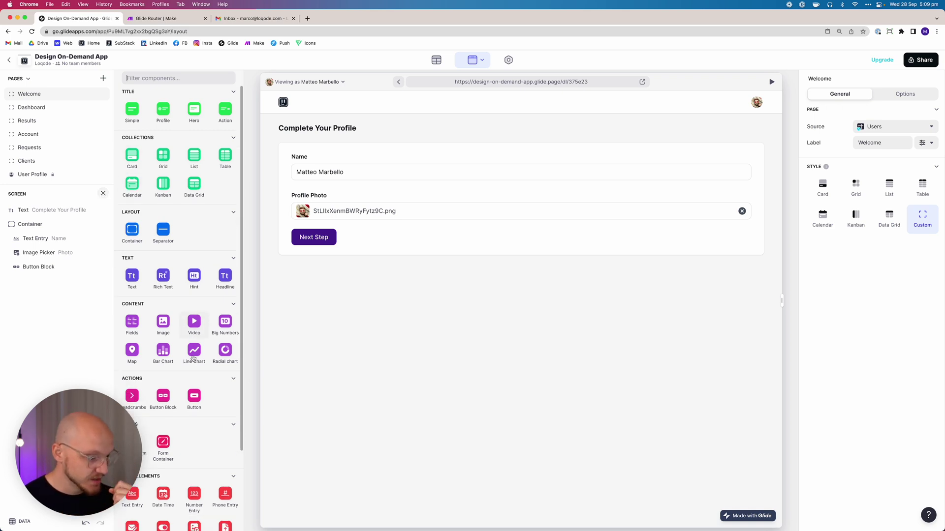
pyautogui.click(170, 344)
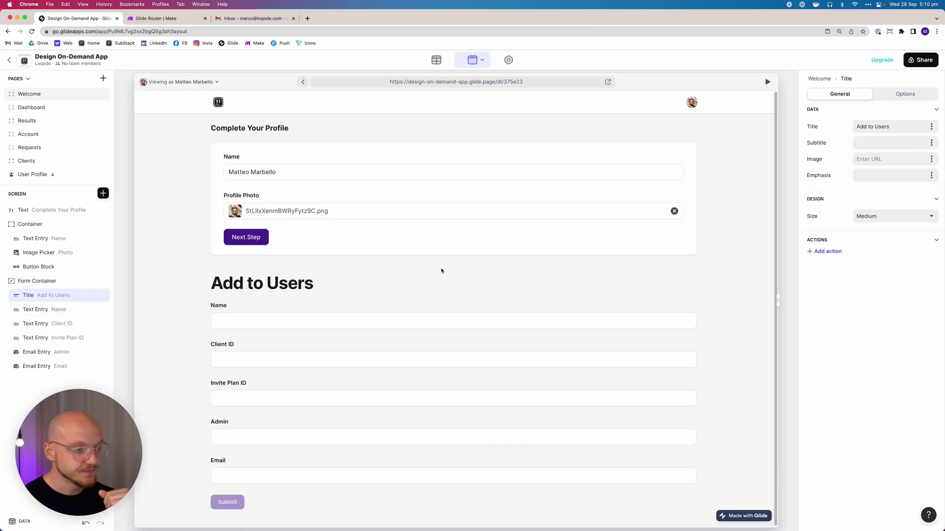
pyautogui.click(51, 281)
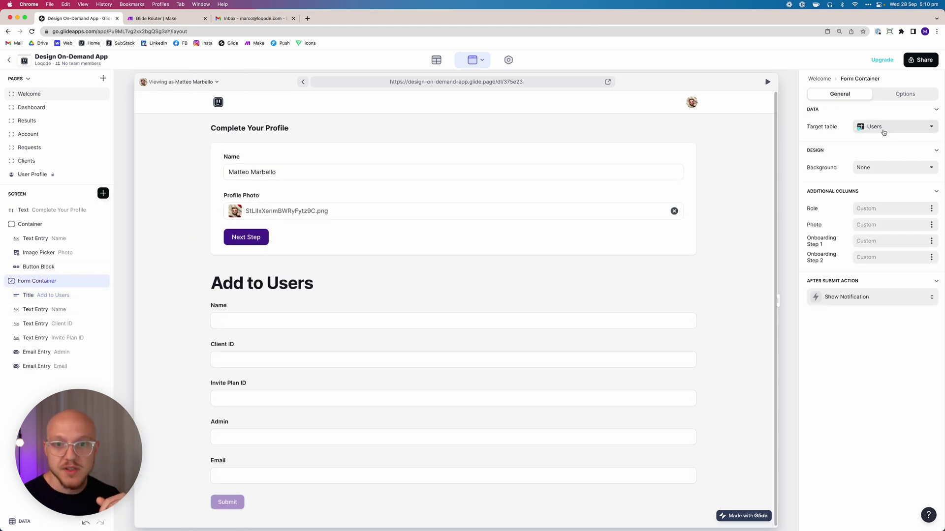
pyautogui.click(881, 128)
pyautogui.click(878, 169)
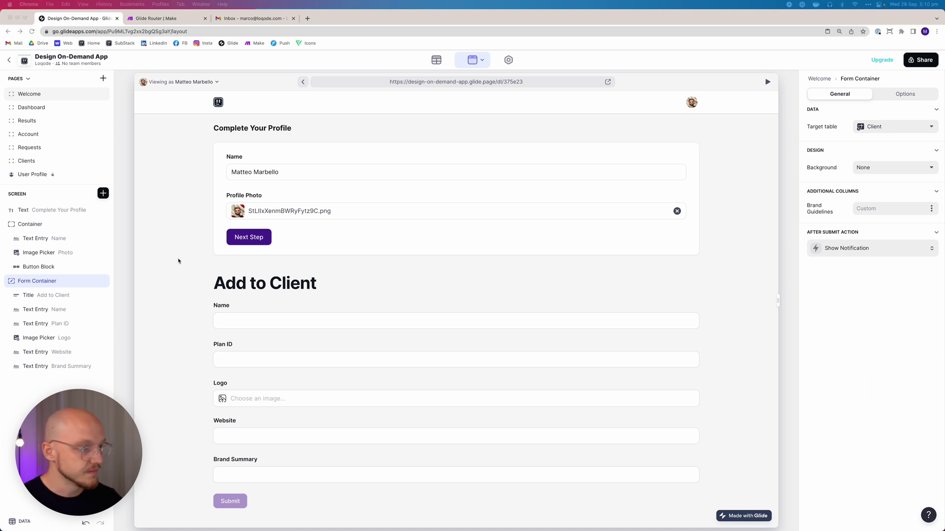
pyautogui.click(878, 168)
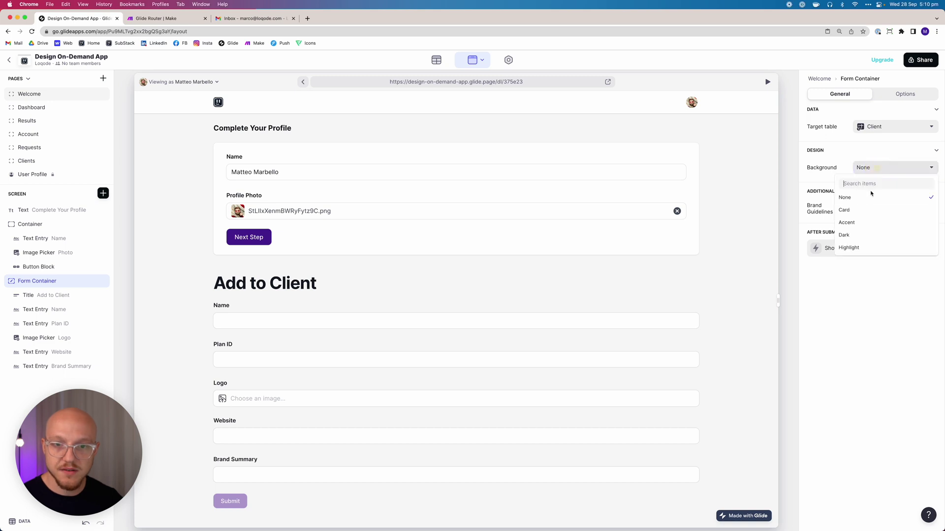
pyautogui.click(862, 207)
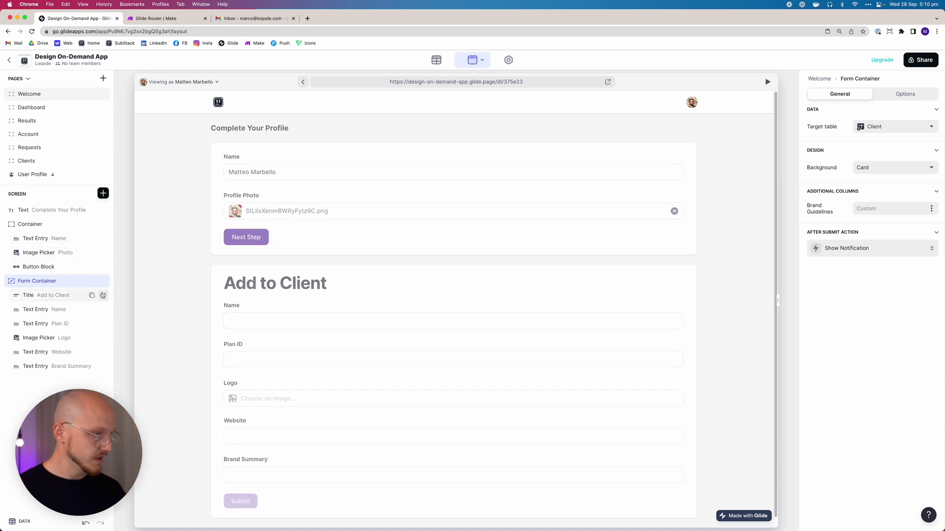
# Delete the form's 'Add to Client' title and relabel Name as a required Business Name
pyautogui.click(51, 295)
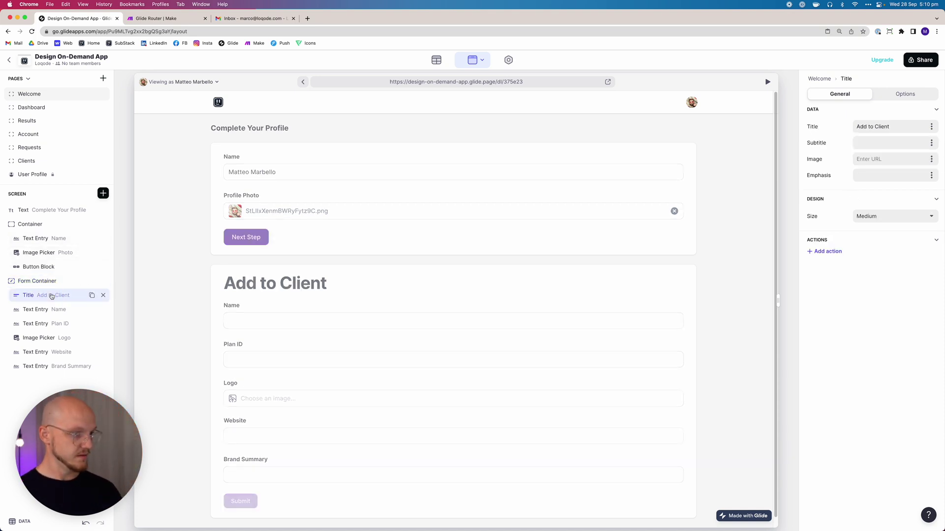
pyautogui.click(103, 295)
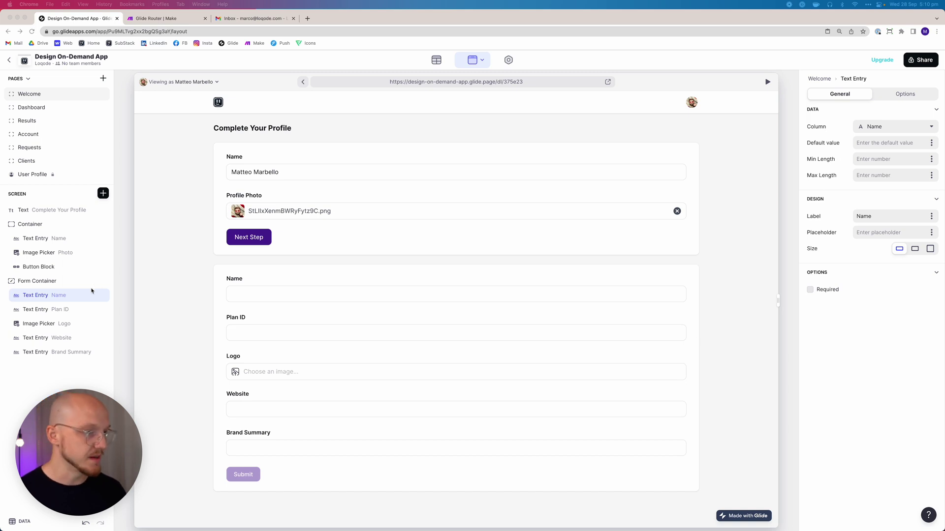
pyautogui.click(241, 294)
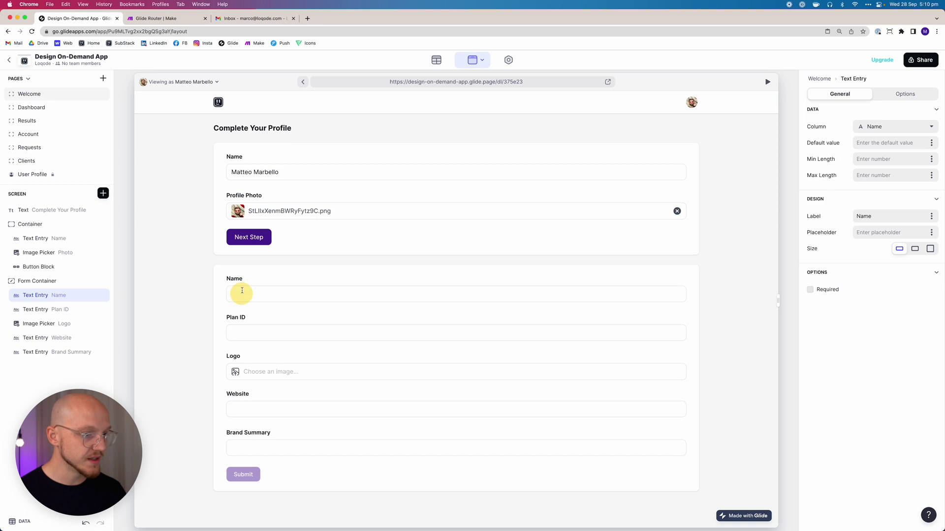
pyautogui.click(854, 213)
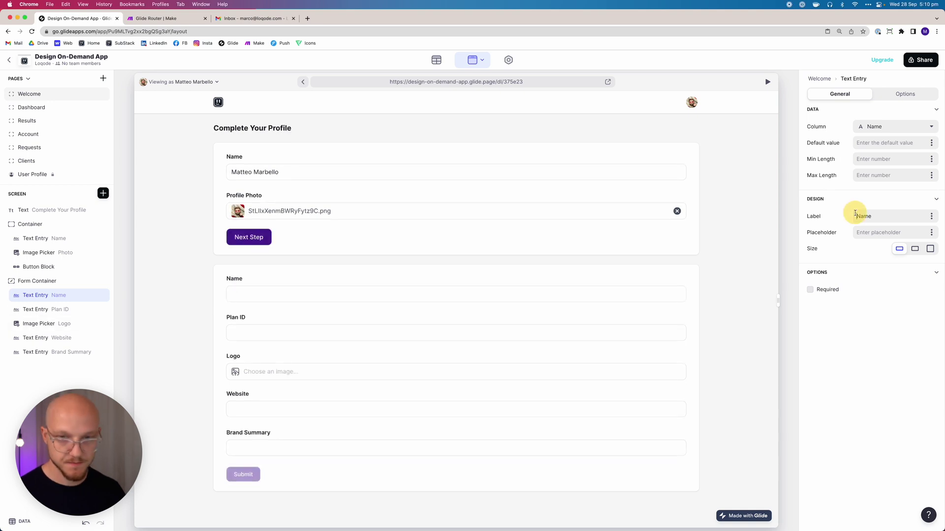
pyautogui.write('C')
pyautogui.write('uin')
pyautogui.write('iness')
pyautogui.click(819, 289)
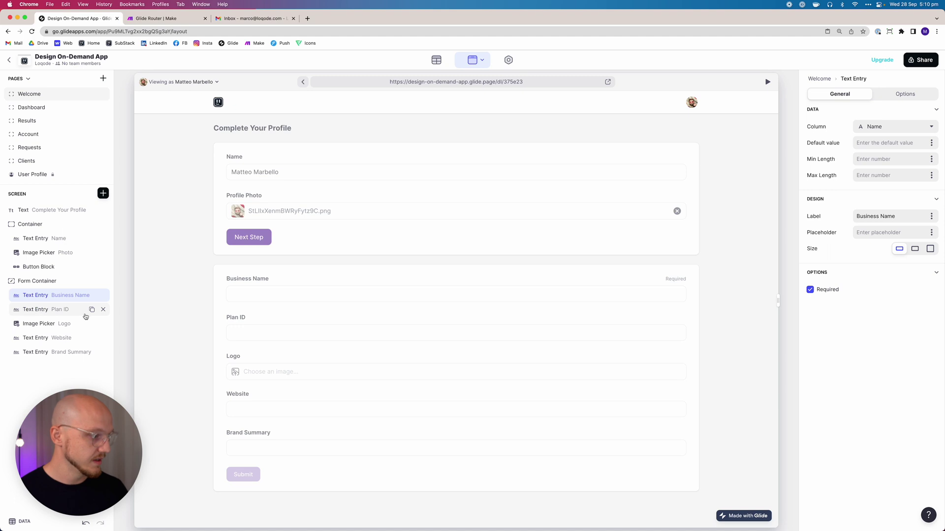
# Remove the Plan ID field and make Logo, Website and Brand Summary required
pyautogui.click(103, 309)
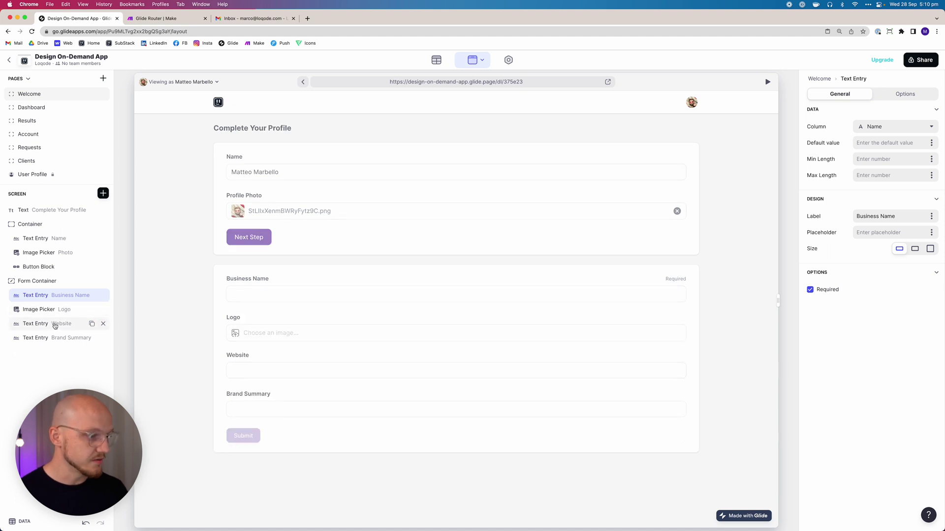
pyautogui.click(46, 310)
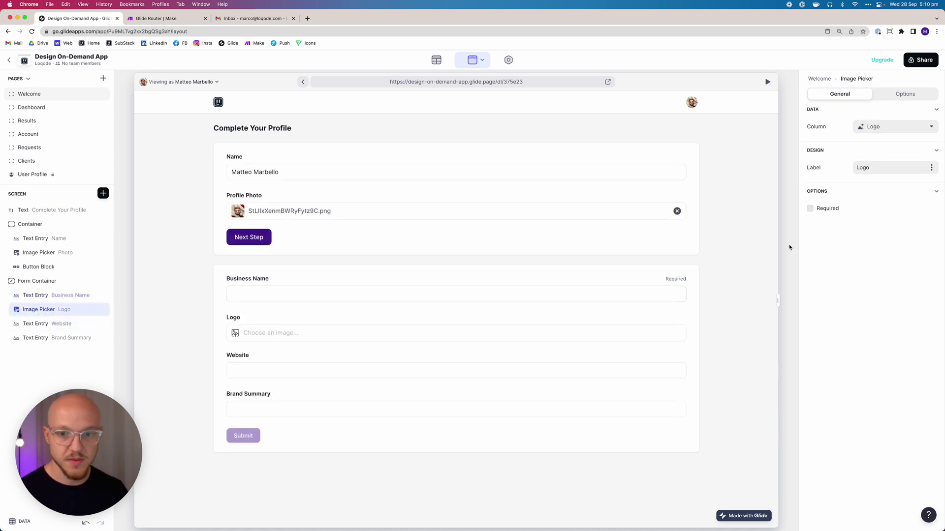
pyautogui.click(817, 211)
pyautogui.click(82, 324)
pyautogui.click(812, 289)
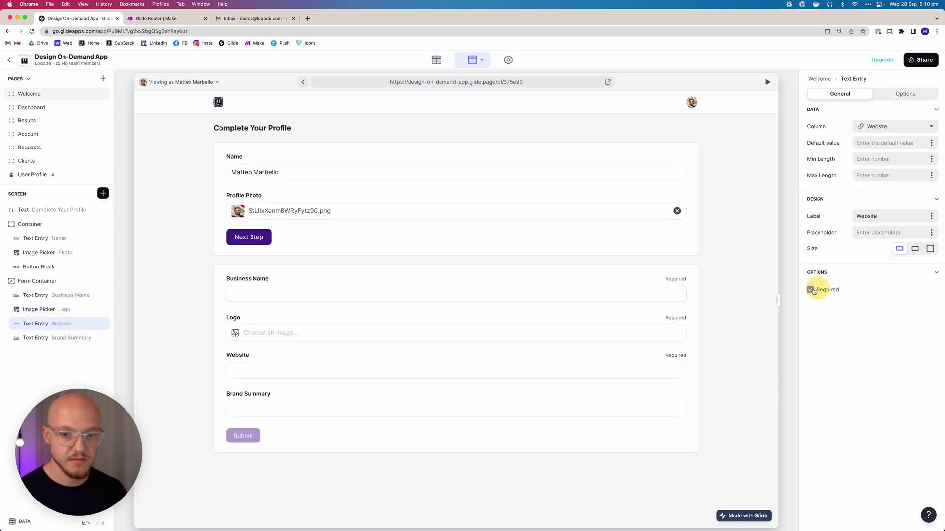
pyautogui.click(53, 338)
pyautogui.click(826, 291)
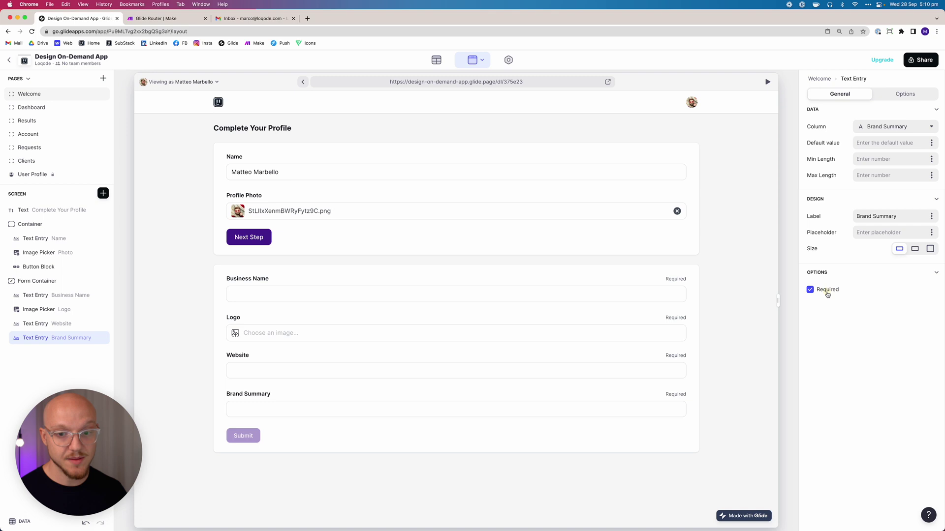
# Add a Brand Guidelines file picker to the client form that keeps original file names
pyautogui.click(102, 194)
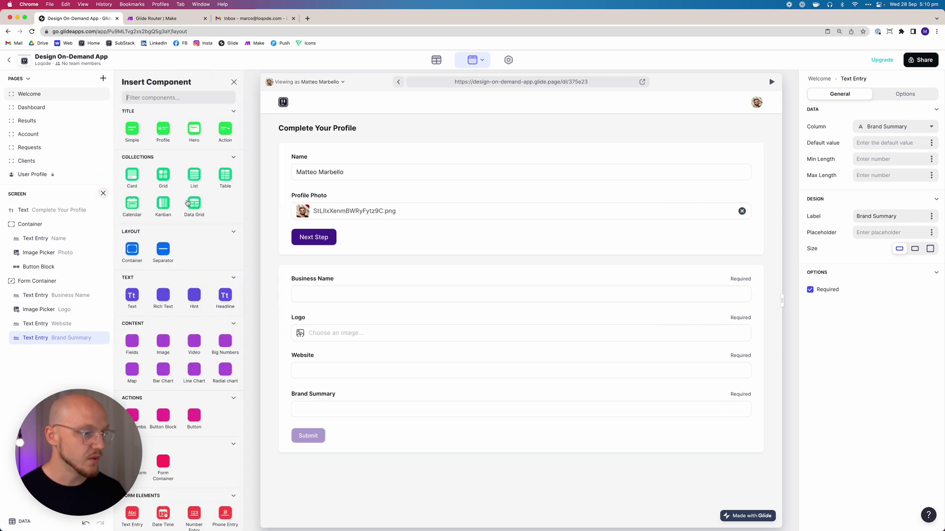
pyautogui.click(221, 429)
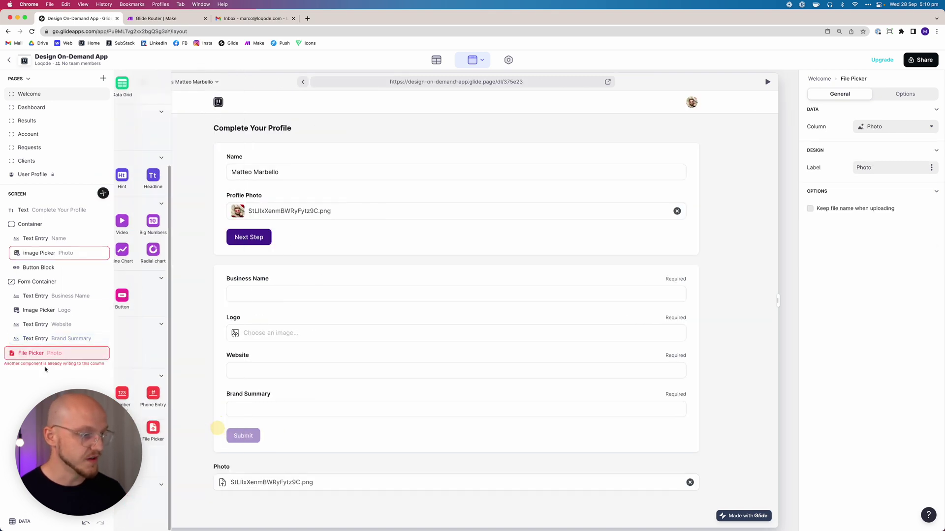
pyautogui.moveTo(27, 353); pyautogui.dragTo(48, 352)
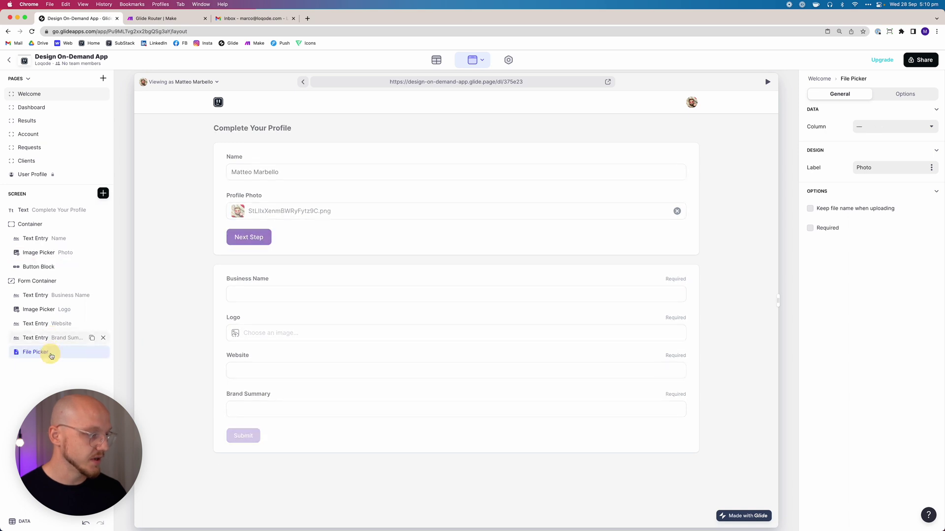
pyautogui.click(871, 128)
pyautogui.click(877, 227)
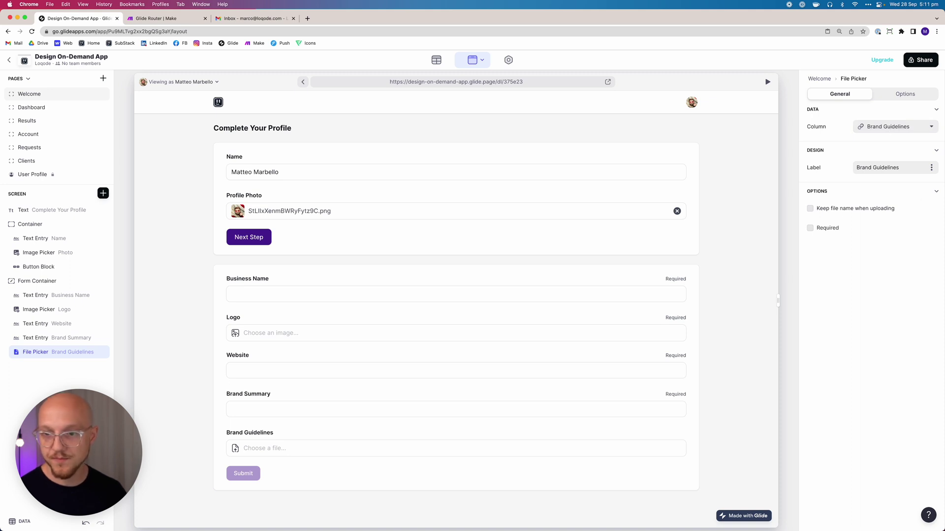
pyautogui.click(858, 209)
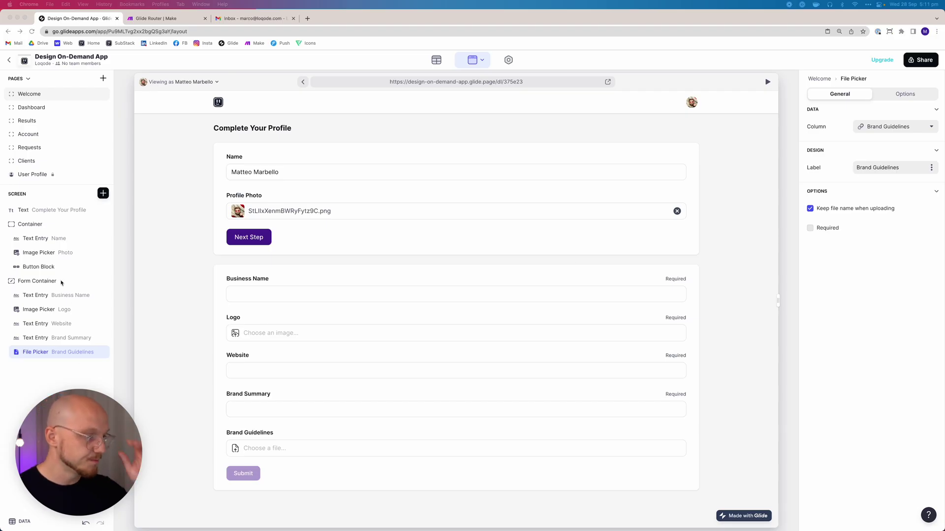
pyautogui.click(62, 282)
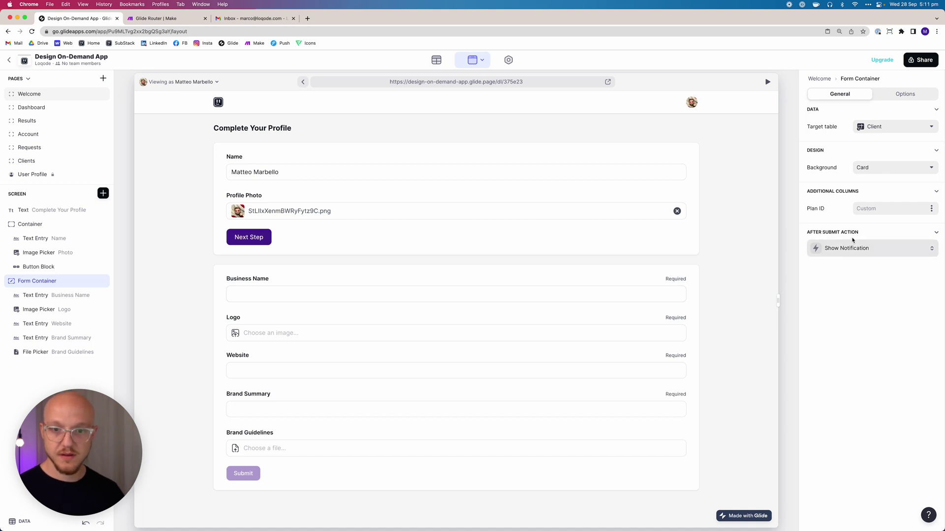
# Source Plan ID from the signed-in user's Invite Plan ID and bring up the after-submit action
pyautogui.click(930, 210)
pyautogui.moveTo(876, 311)
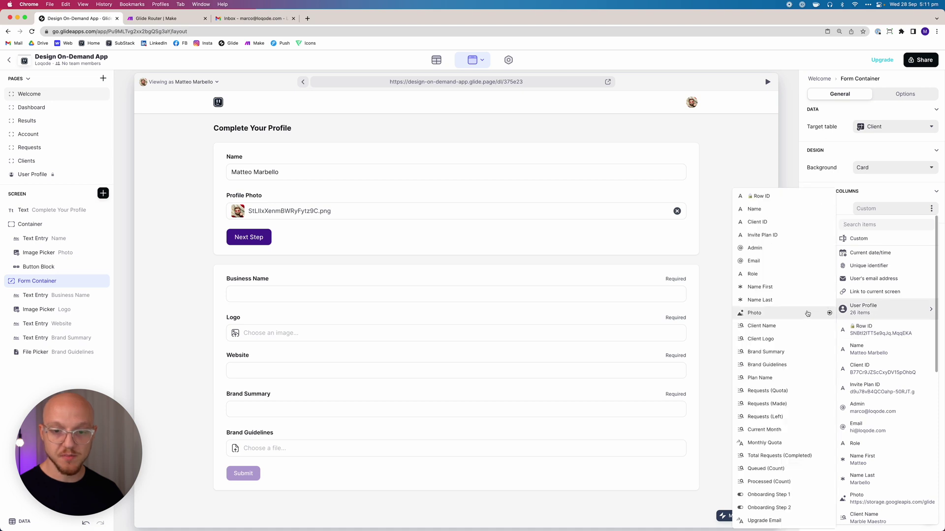
pyautogui.click(771, 236)
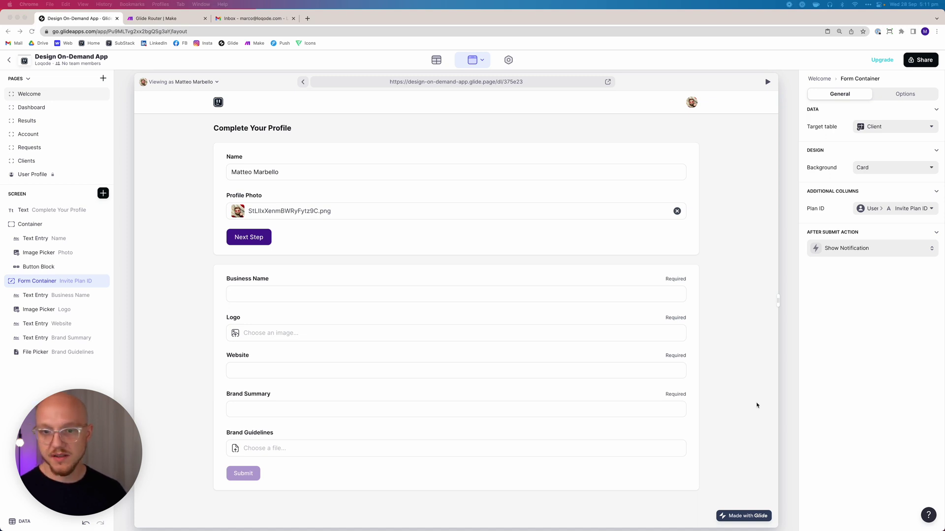
pyautogui.click(848, 249)
# Create a new after-submit action named 'Client - Onboarding Success'
pyautogui.click(842, 284)
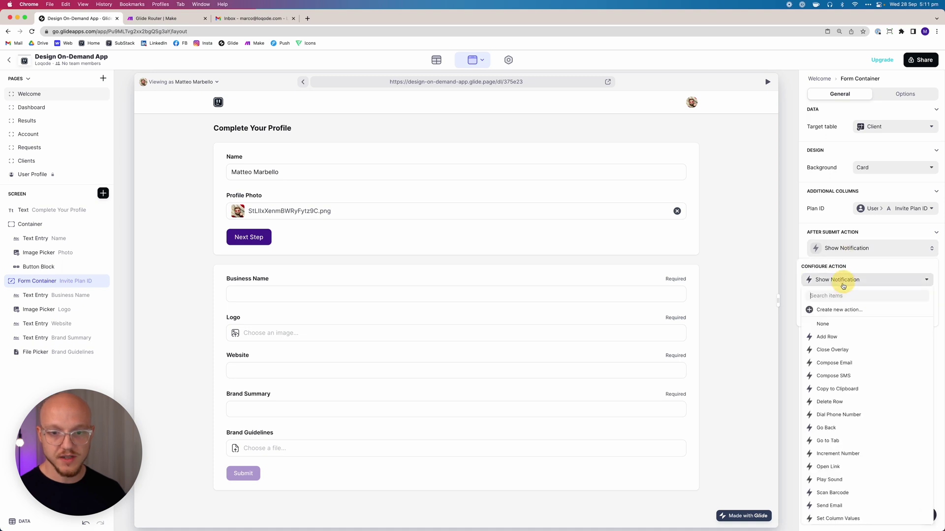
pyautogui.click(838, 310)
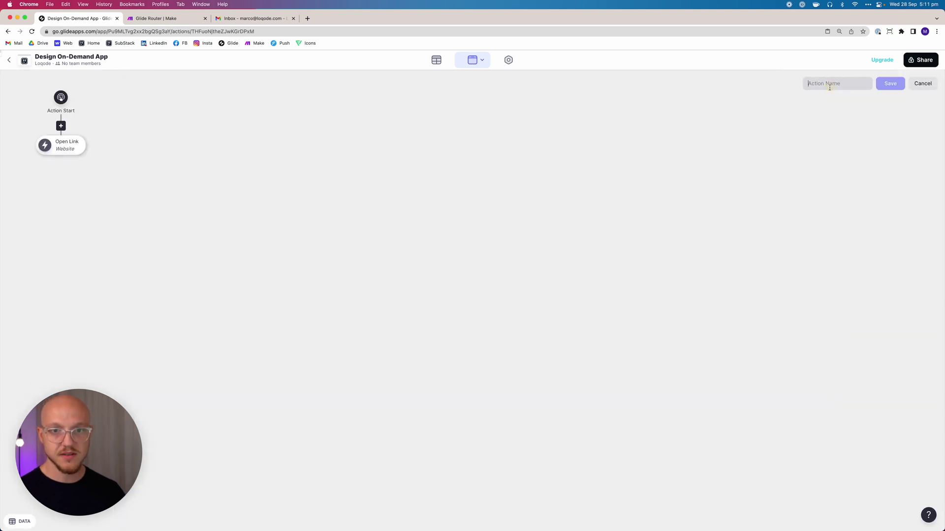
pyautogui.write('Client - Onb')
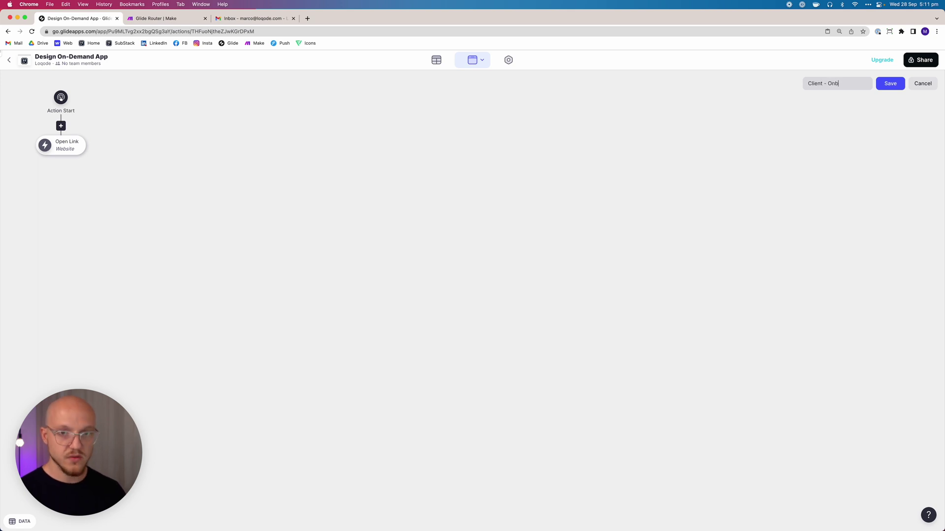
pyautogui.write('oarding Succe')
pyautogui.write('ss')
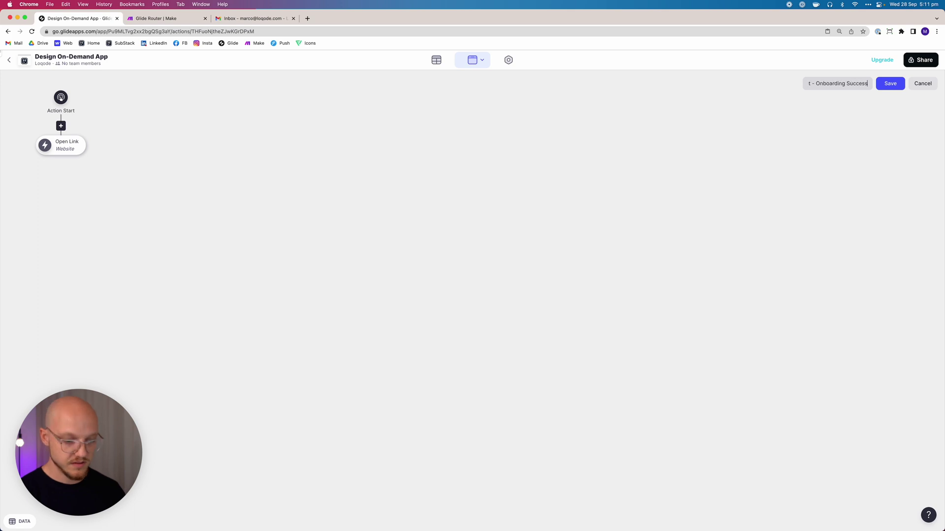
pyautogui.click(879, 94)
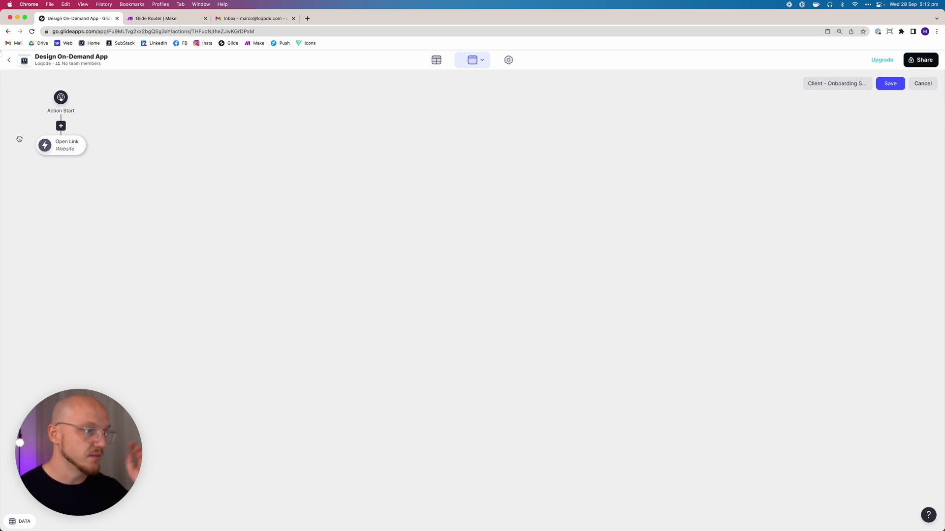
# Turn its Open Link step into Set Column Values writing to the user's profile row
pyautogui.click(52, 147)
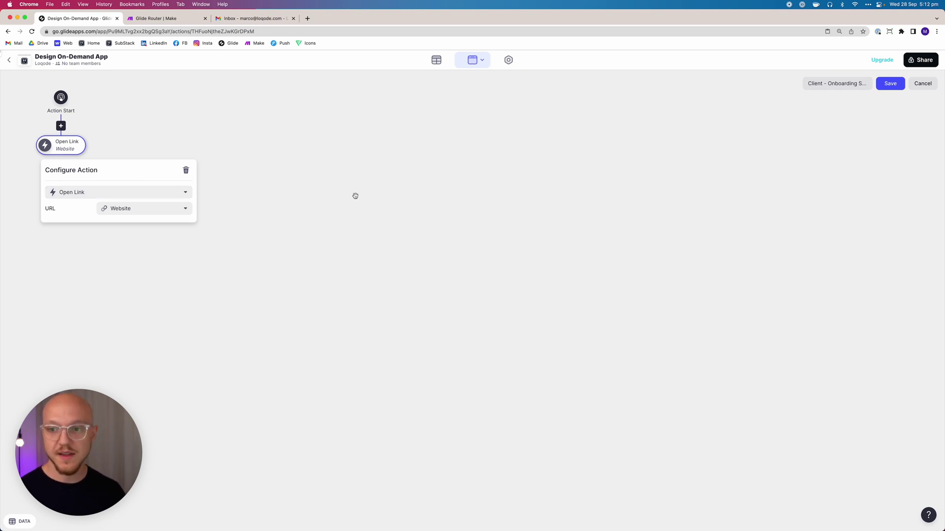
pyautogui.click(125, 193)
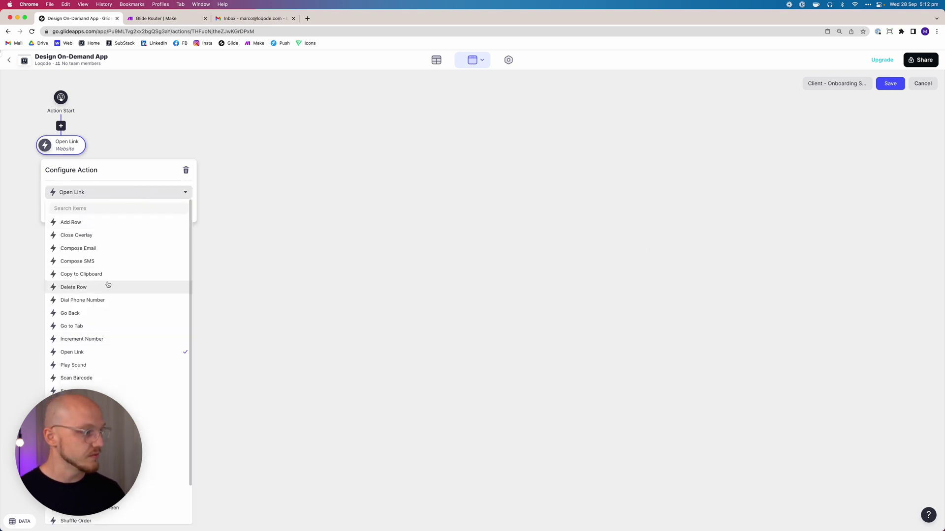
pyautogui.click(109, 403)
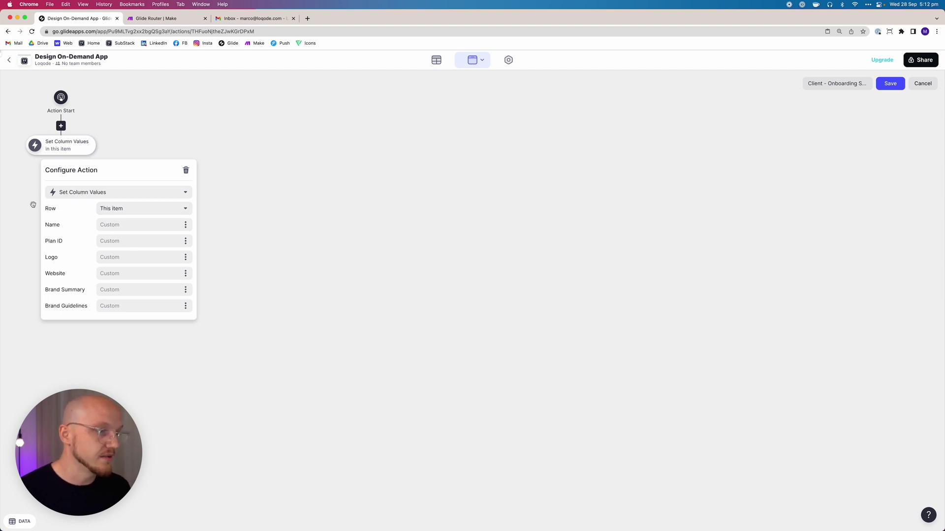
pyautogui.click(121, 209)
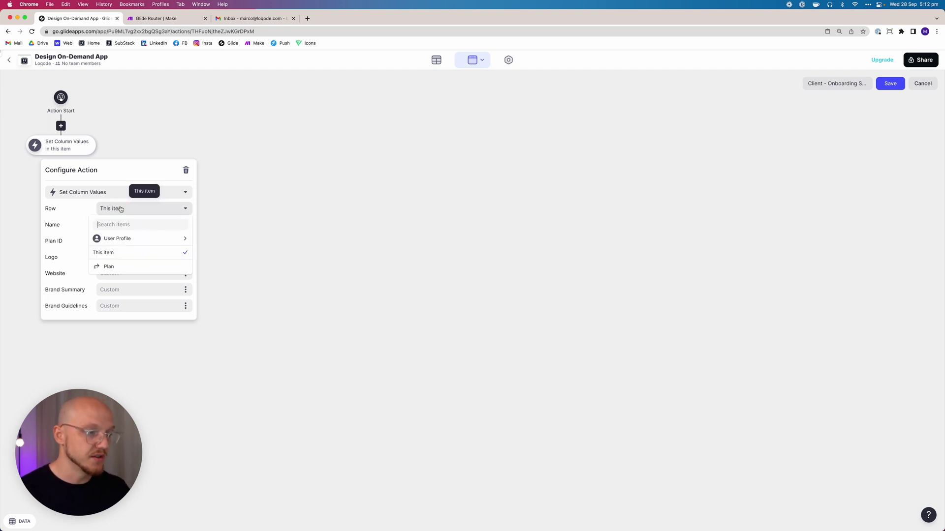
pyautogui.moveTo(117, 245)
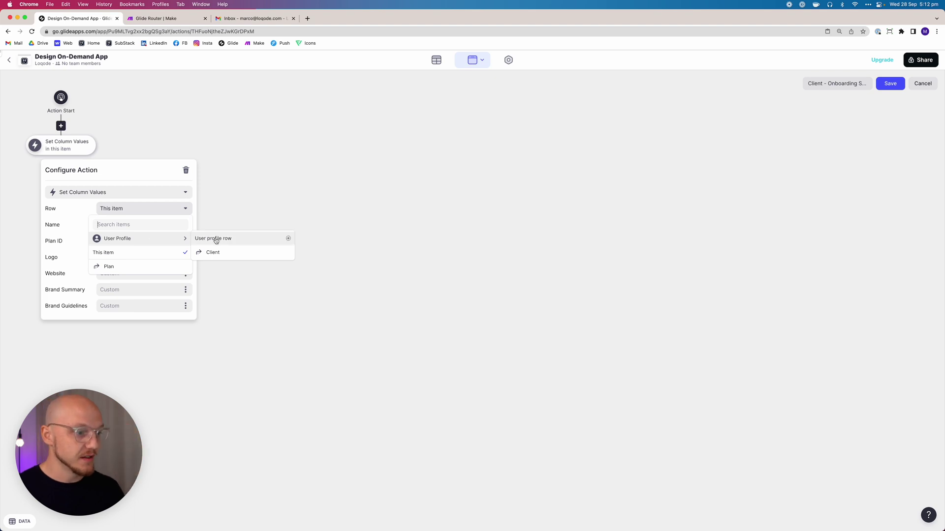
pyautogui.click(216, 239)
# Set the Client ID value to this client's Row ID
pyautogui.scroll(-1, 120, 219)
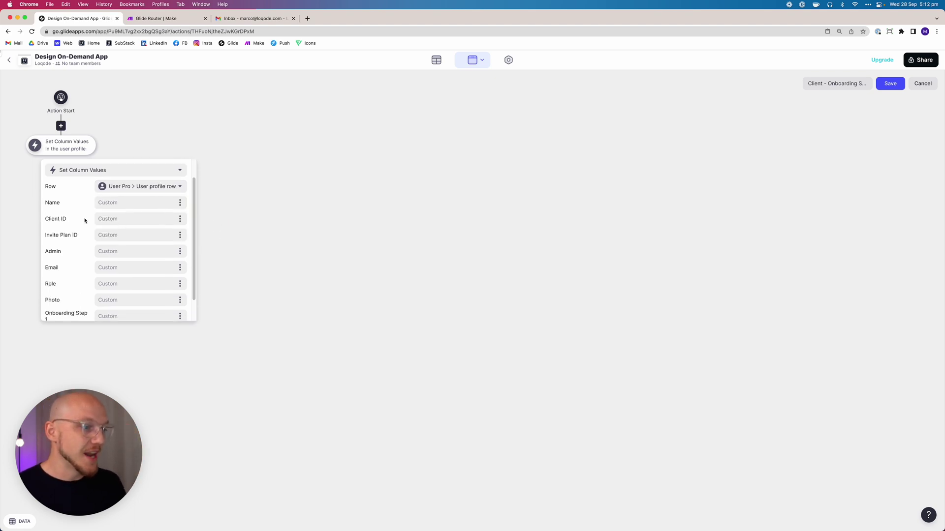
pyautogui.click(116, 220)
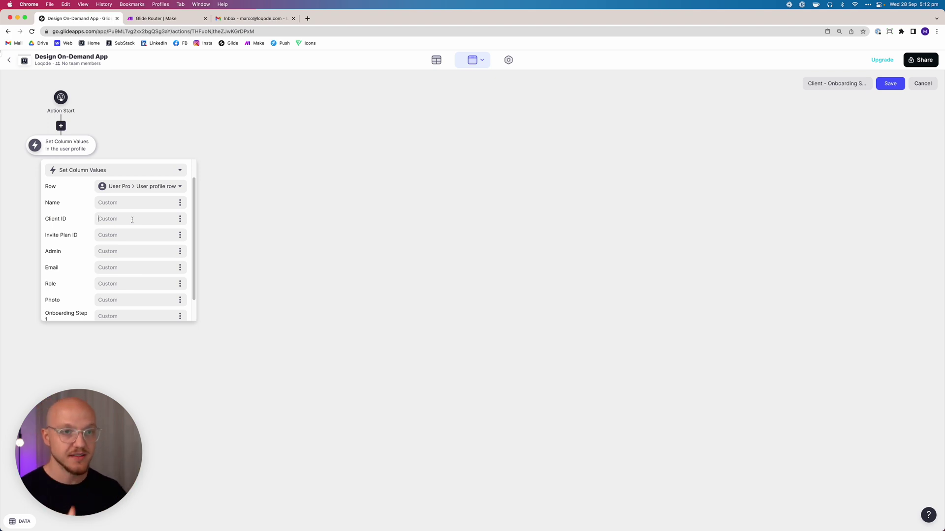
pyautogui.click(179, 218)
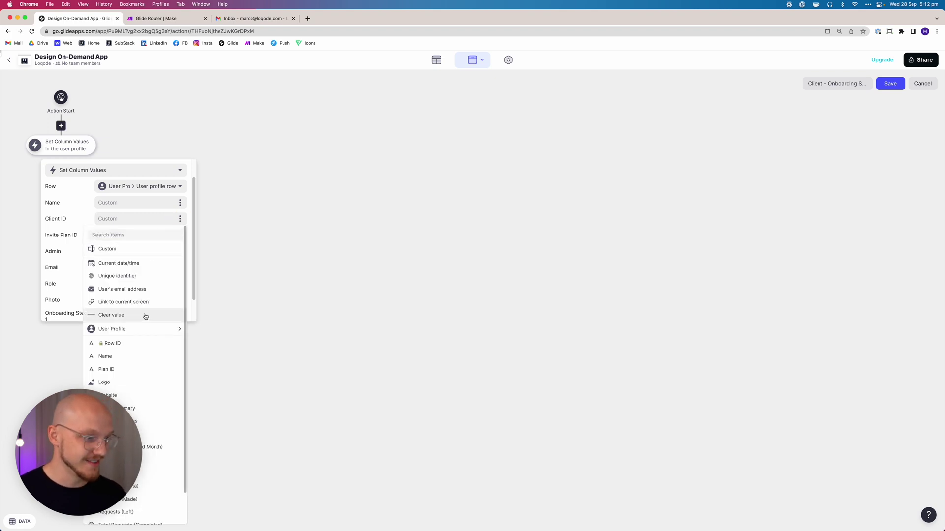
pyautogui.moveTo(136, 329)
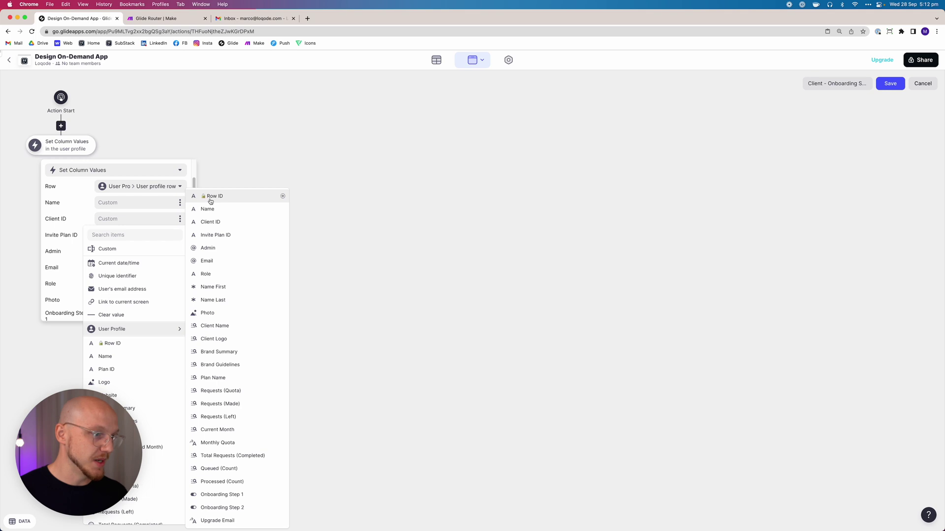
pyautogui.click(209, 197)
pyautogui.click(166, 219)
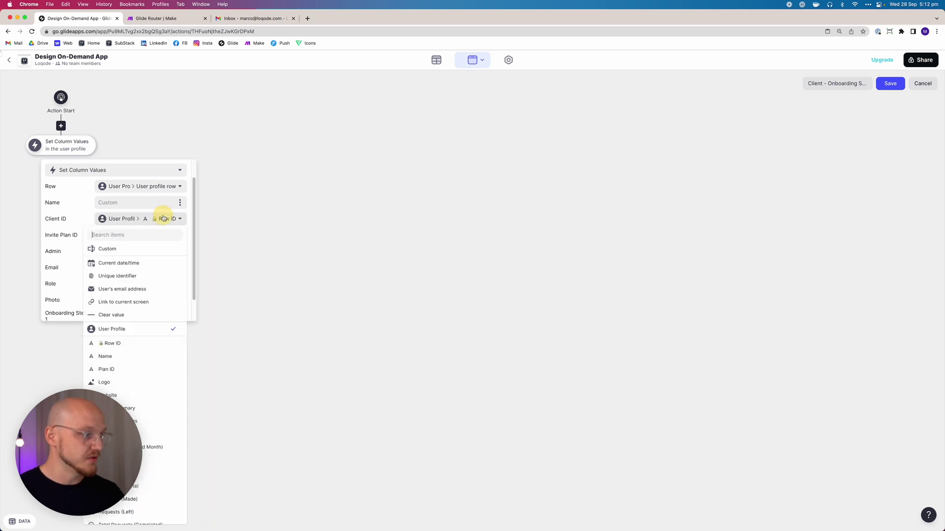
pyautogui.click(117, 249)
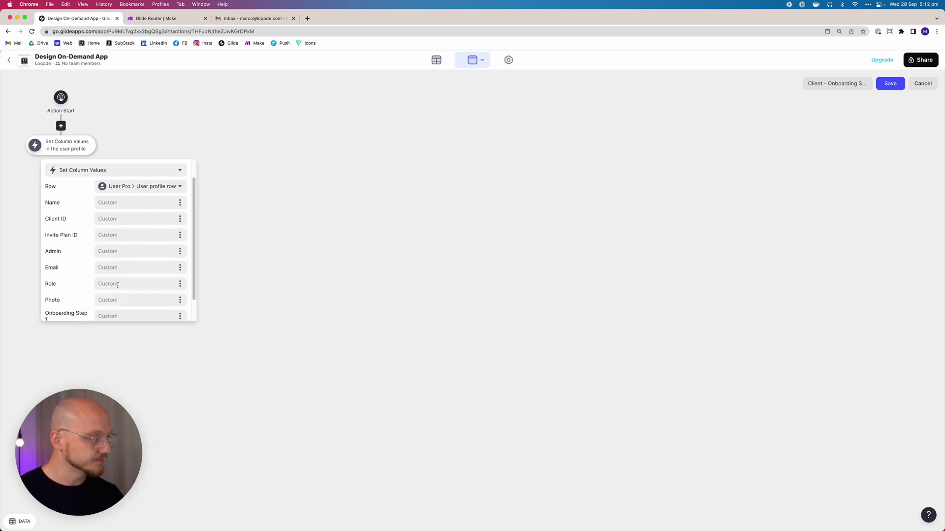
pyautogui.scroll(-1, 117, 287)
pyautogui.scroll(3, 116, 289)
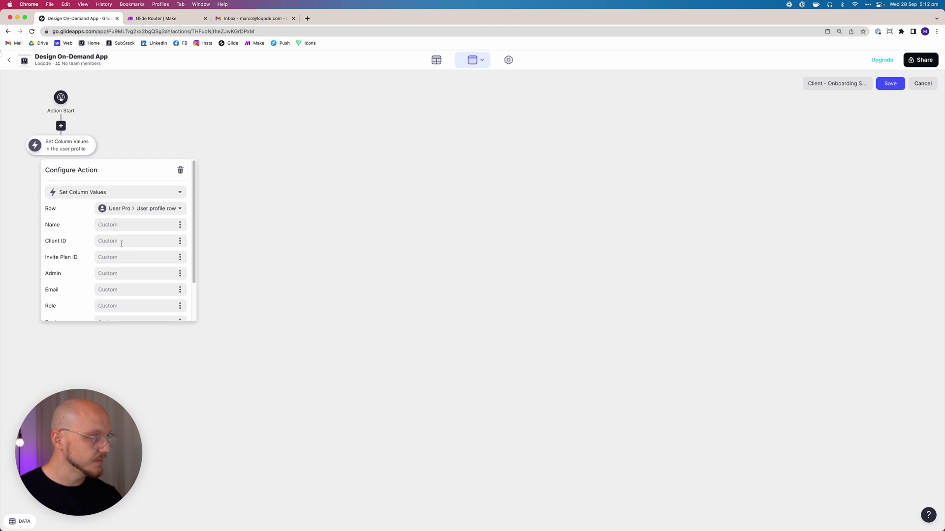
pyautogui.click(180, 244)
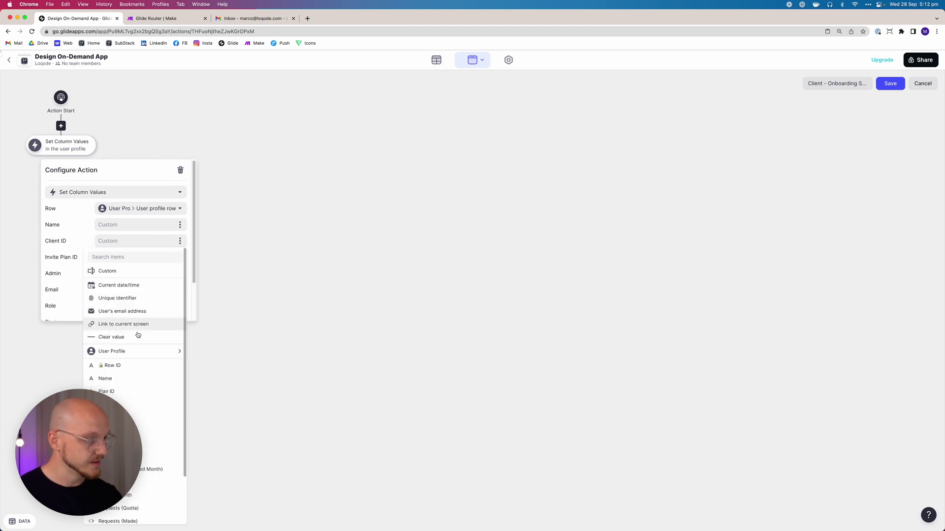
pyautogui.moveTo(133, 354)
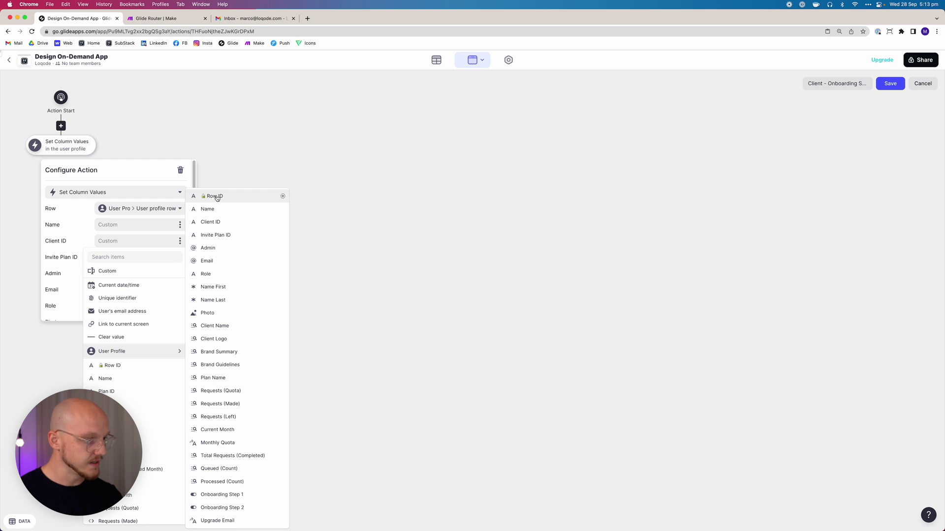
pyautogui.click(126, 367)
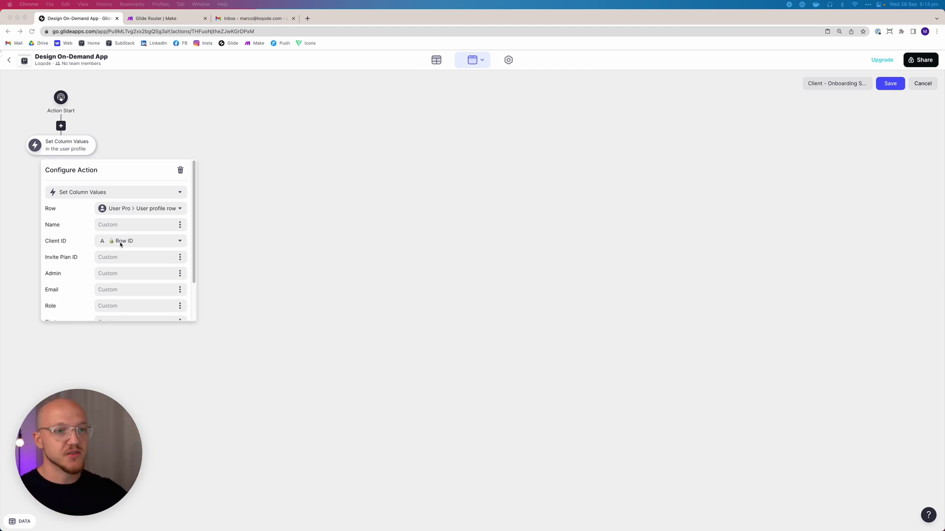
# Enter TRUE as the Onboarding Step 2 value
pyautogui.scroll(-2, 130, 274)
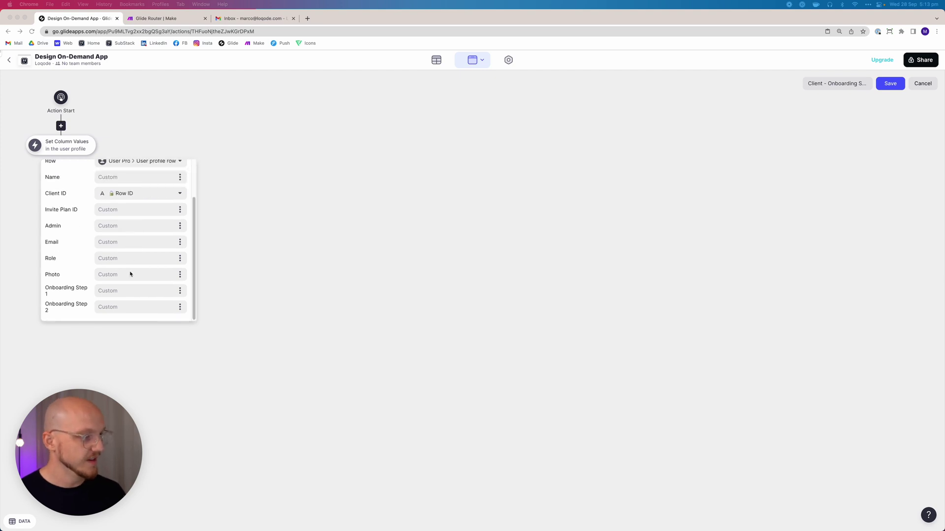
pyautogui.click(114, 306)
pyautogui.write('TRUE')
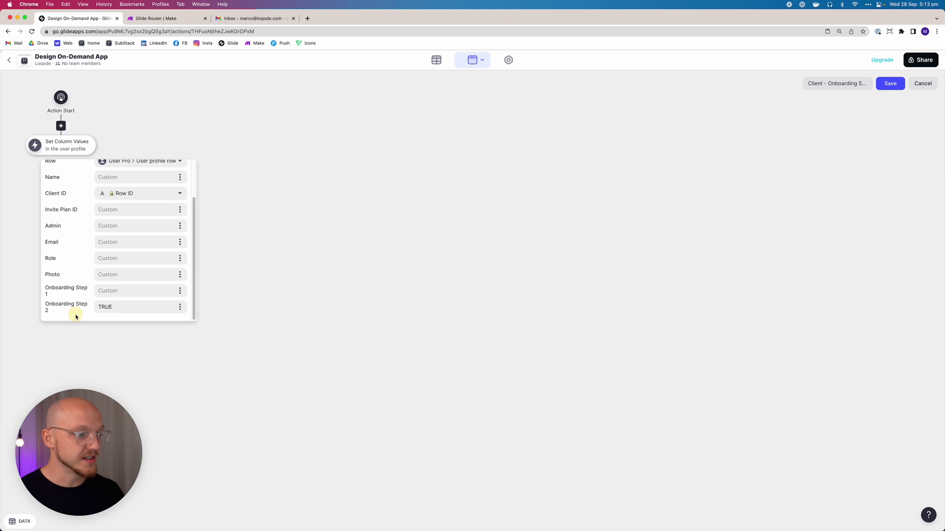
pyautogui.click(61, 155)
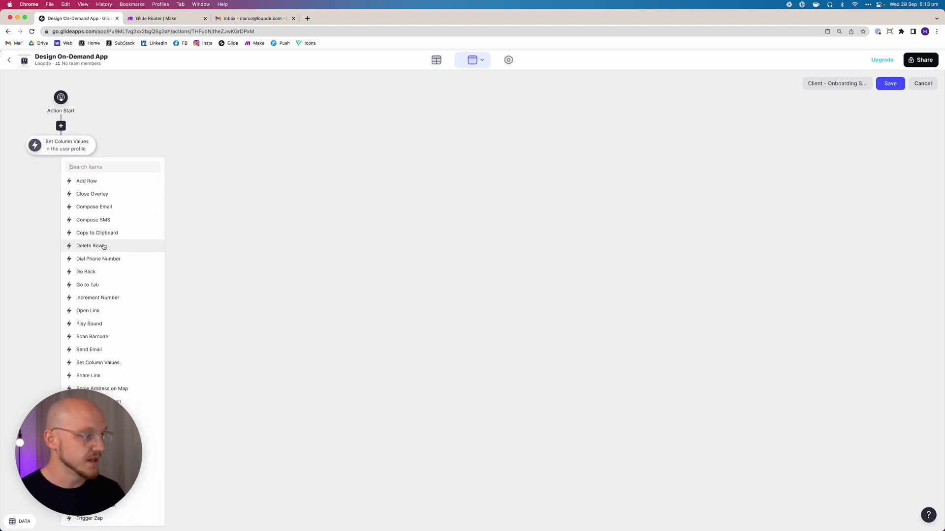
# Add a Go to Tab step that sends the user to the Dashboard tab
pyautogui.click(104, 283)
pyautogui.click(74, 173)
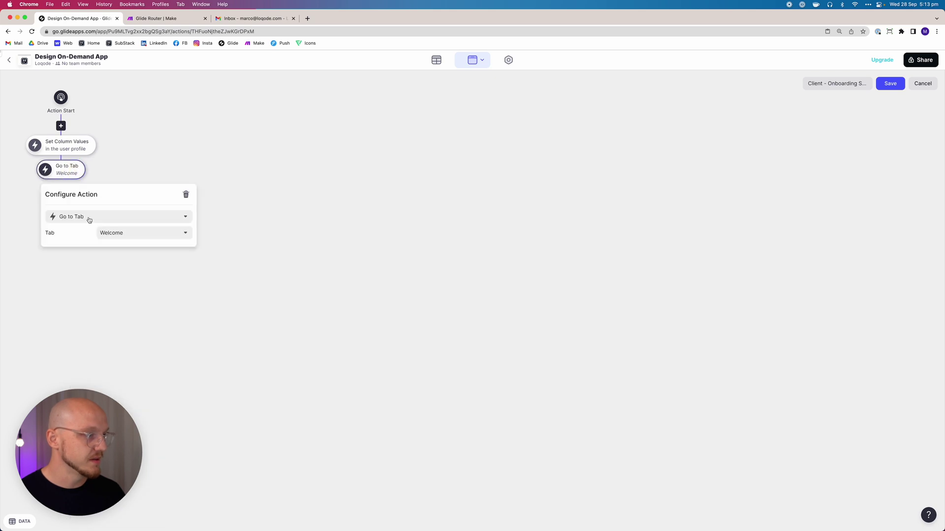
pyautogui.click(112, 236)
pyautogui.click(131, 275)
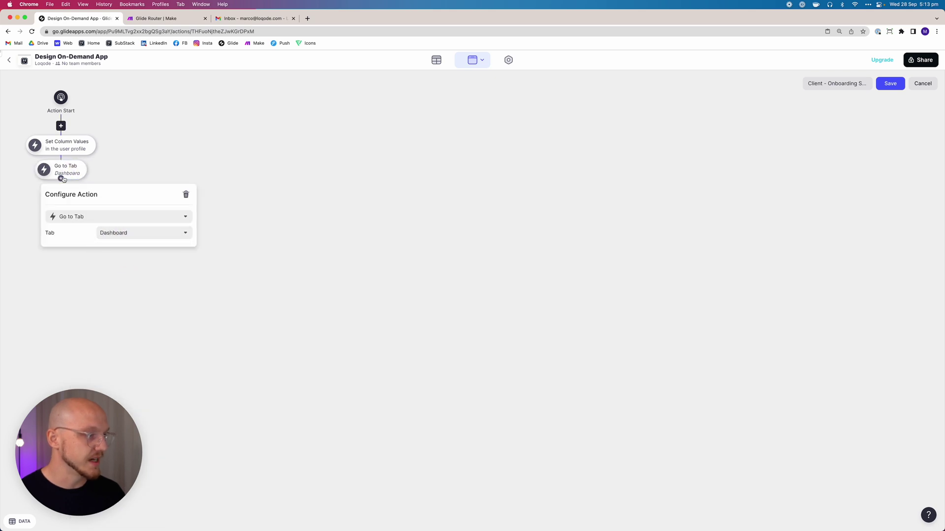
# Add a Play Sound step set to the New Thought sound
pyautogui.click(61, 180)
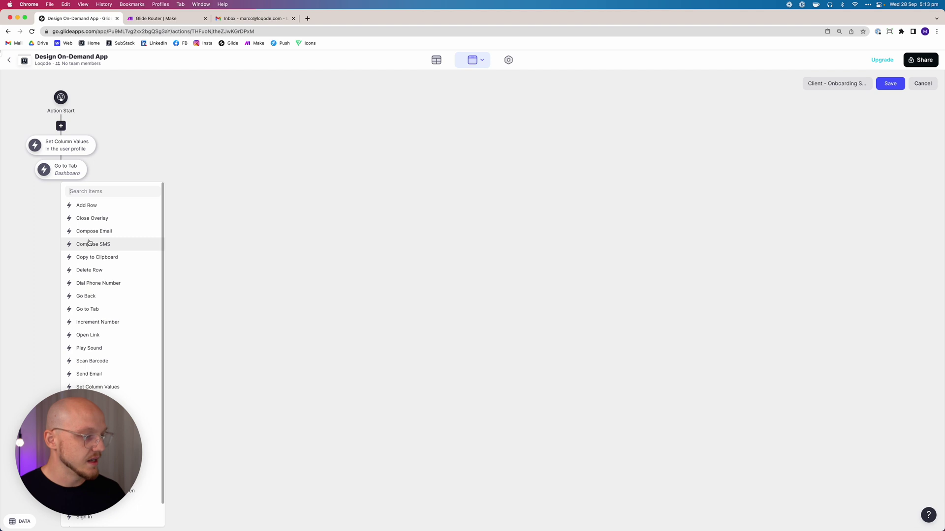
pyautogui.click(112, 348)
pyautogui.click(77, 195)
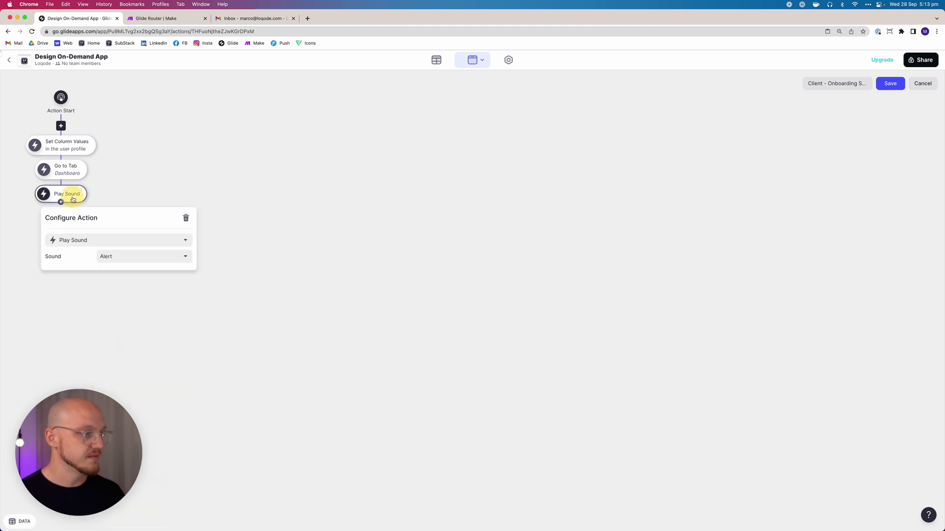
pyautogui.click(88, 240)
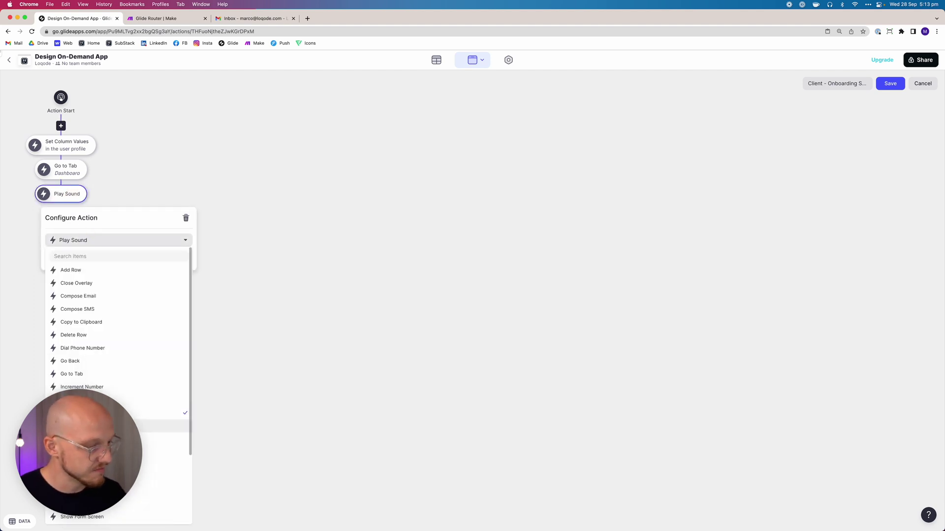
pyautogui.click(98, 412)
pyautogui.click(118, 256)
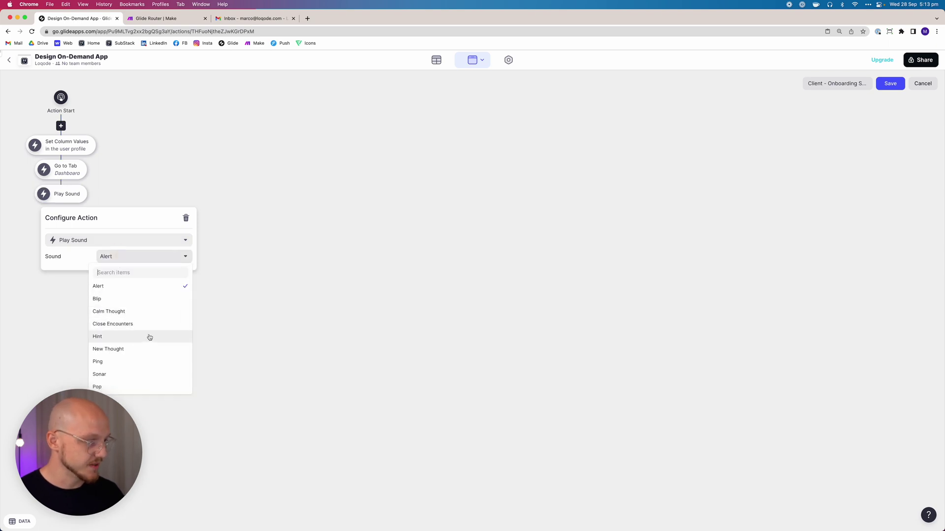
pyautogui.click(127, 349)
pyautogui.click(160, 183)
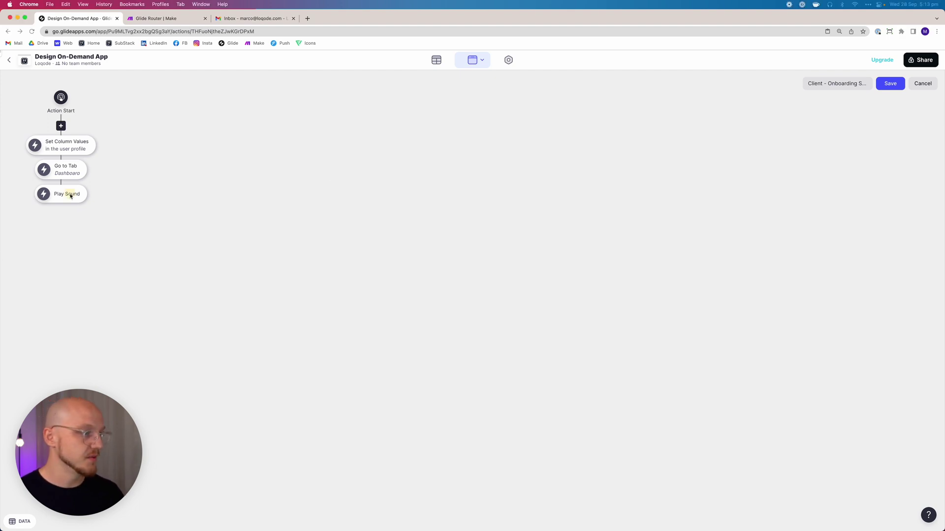
# Add a Show Notification step reading 'Account Created!' and save the action
pyautogui.click(61, 205)
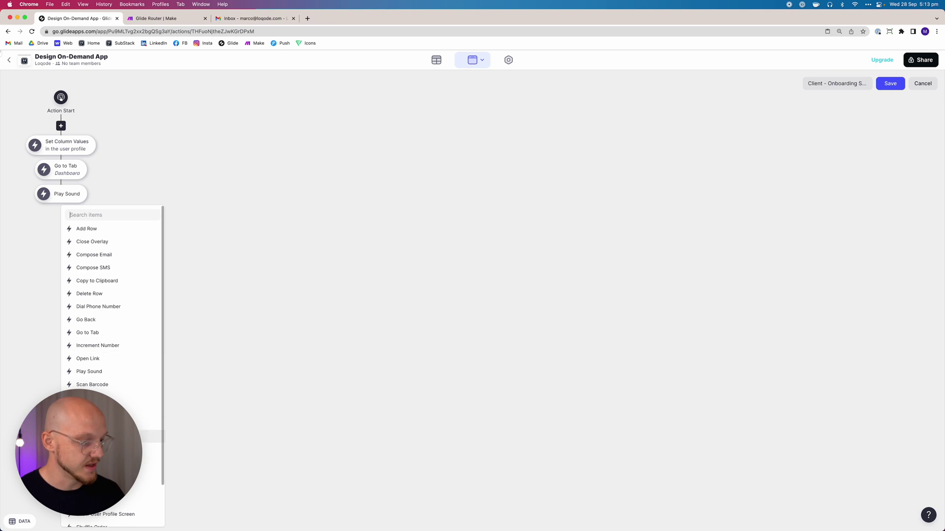
pyautogui.click(125, 504)
pyautogui.click(67, 215)
pyautogui.click(134, 281)
pyautogui.write('Account Createdc')
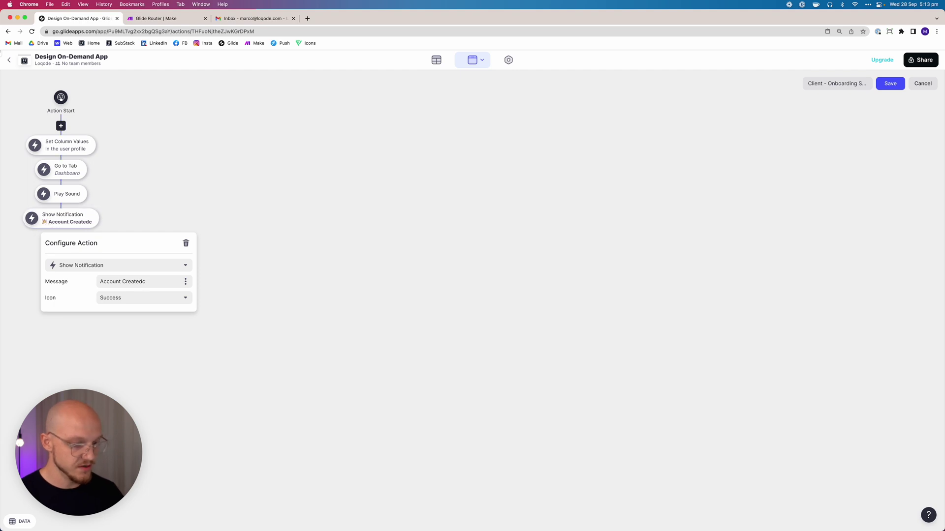
pyautogui.click(239, 216)
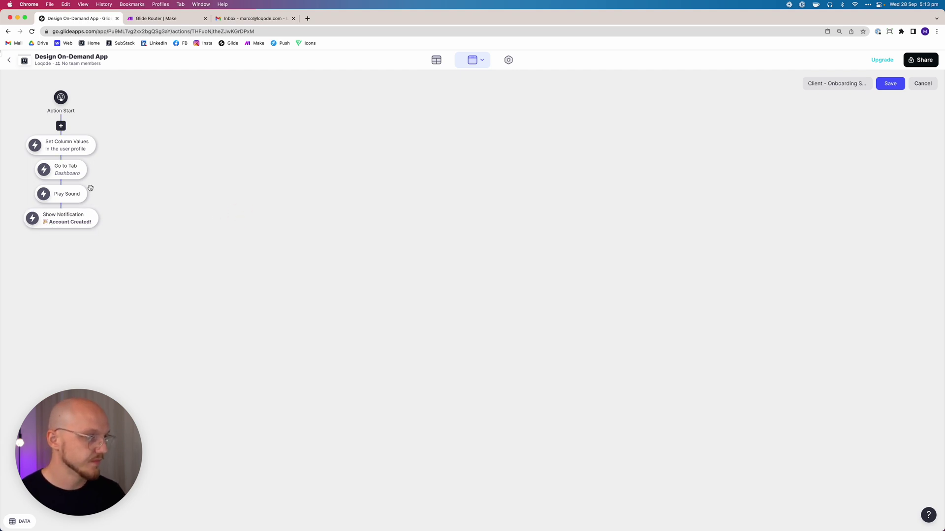
pyautogui.click(896, 85)
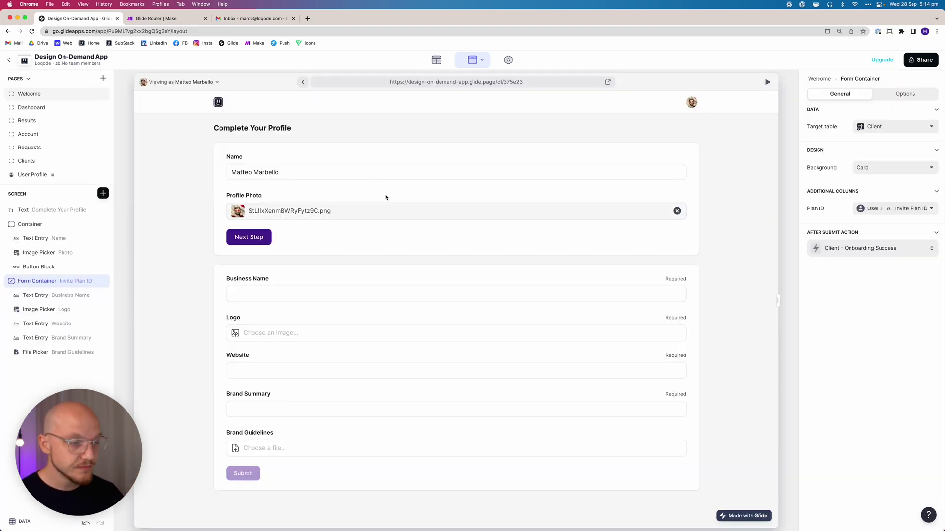
# Bring the published app's browser window forward and reload it to preview the profile form
pyautogui.hotkey('ctrl', 'Up')
pyautogui.click(339, 150)
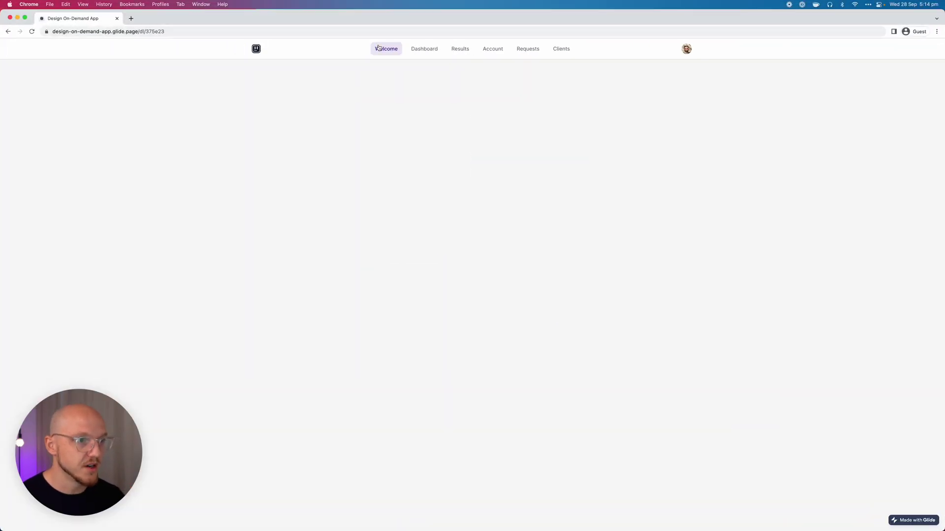
pyautogui.click(29, 34)
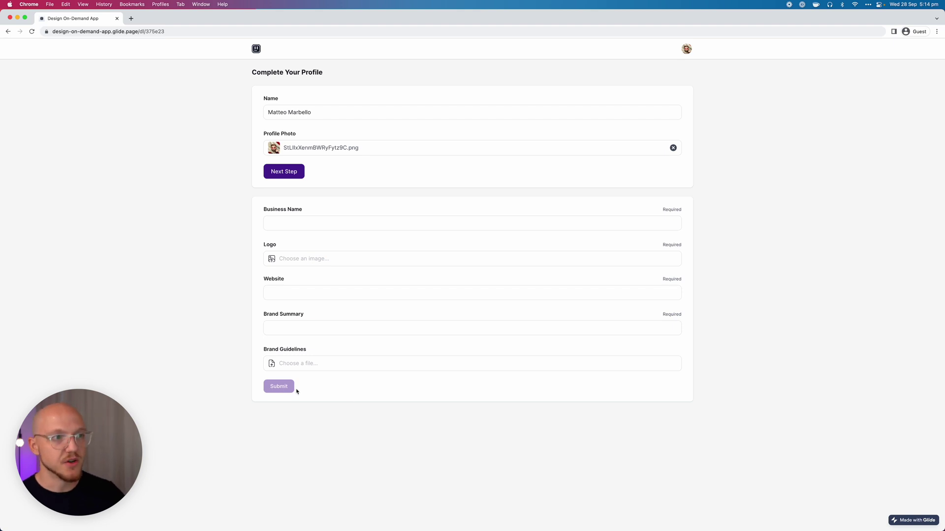
pyautogui.hotkey('ctrl', 'Up')
# Make the form container visible only when Onboarding Step 1 is checked
pyautogui.click(82, 276)
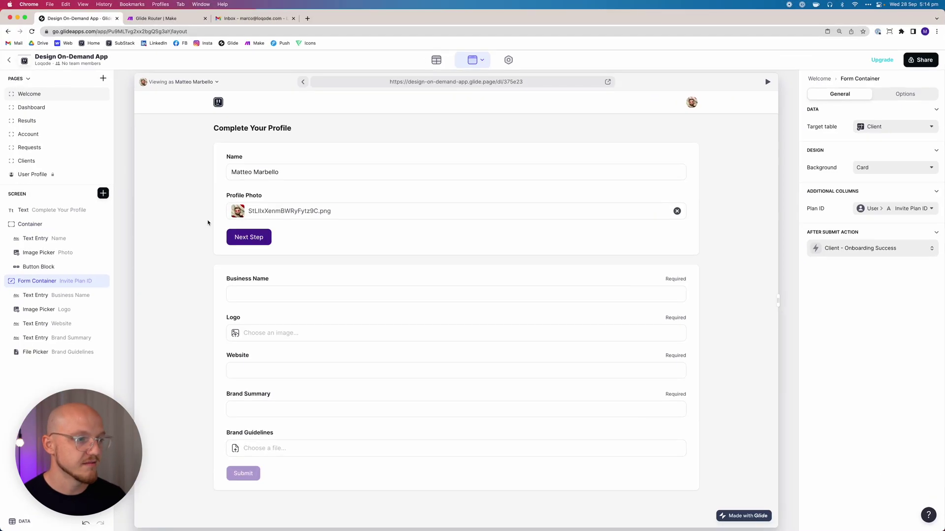
pyautogui.click(904, 93)
pyautogui.click(832, 137)
pyautogui.click(840, 123)
pyautogui.click(832, 150)
pyautogui.scroll(-1, 837, 295)
pyautogui.click(836, 490)
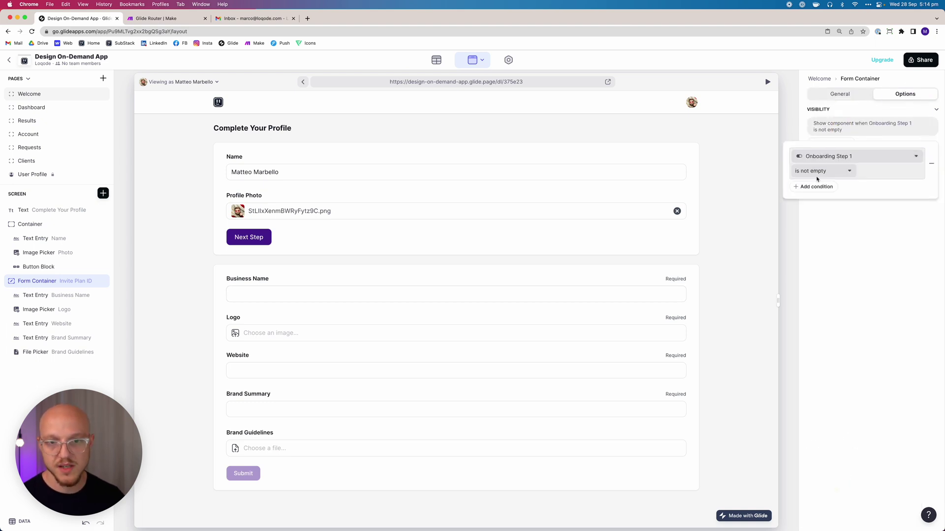
pyautogui.click(814, 171)
pyautogui.click(802, 236)
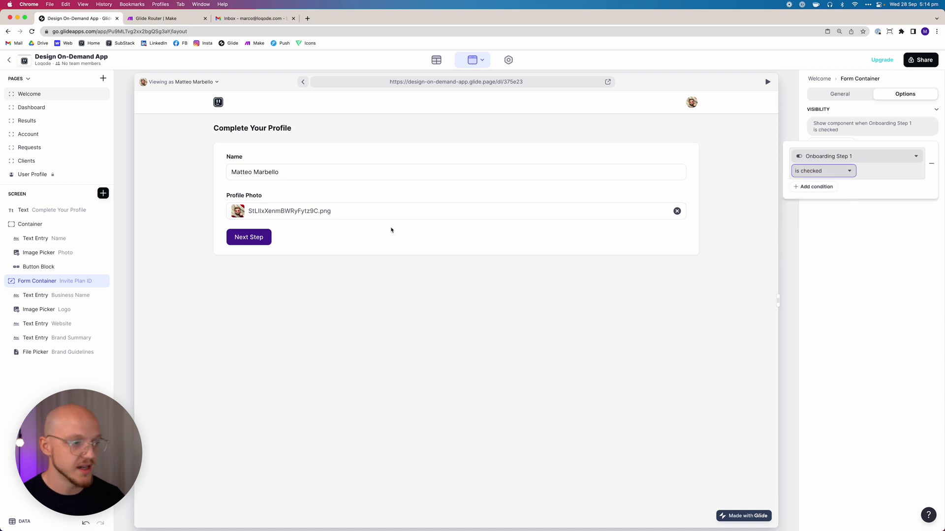
# Make the profile Container visible only when Onboarding Step 1 is not checked
pyautogui.click(30, 224)
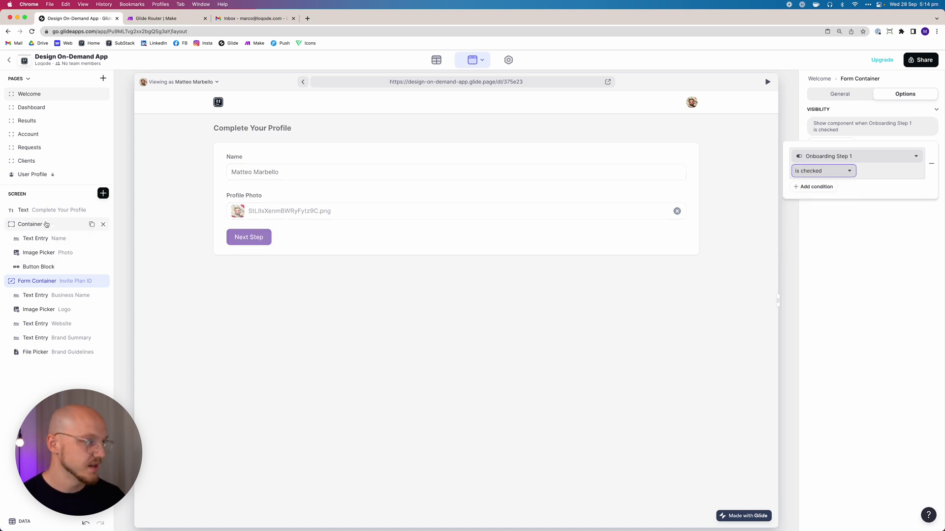
pyautogui.click(926, 93)
pyautogui.click(828, 135)
pyautogui.click(834, 137)
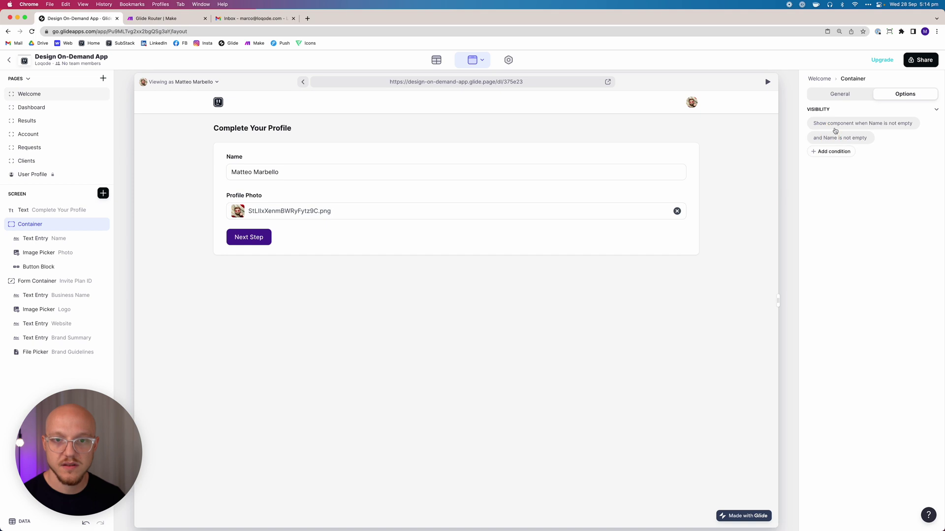
pyautogui.click(838, 138)
pyautogui.click(930, 229)
pyautogui.click(859, 150)
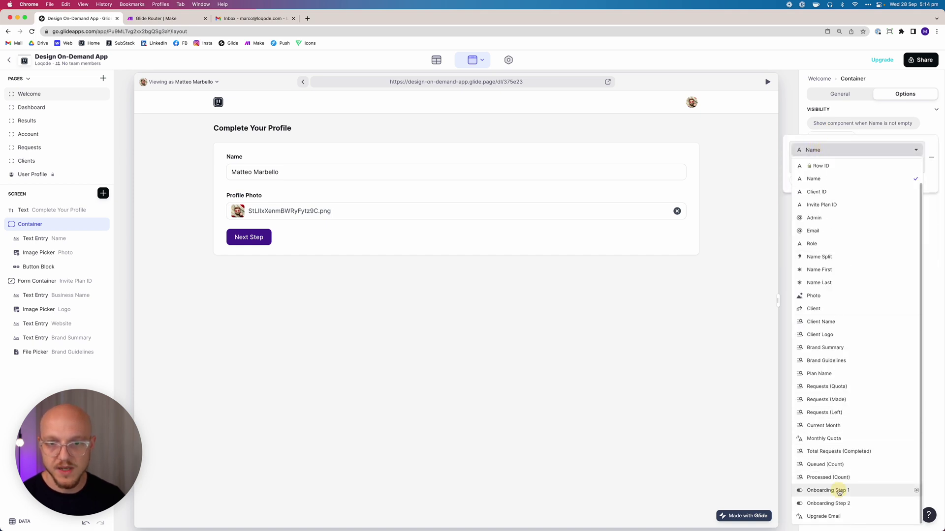
pyautogui.click(838, 491)
pyautogui.click(820, 171)
pyautogui.click(813, 246)
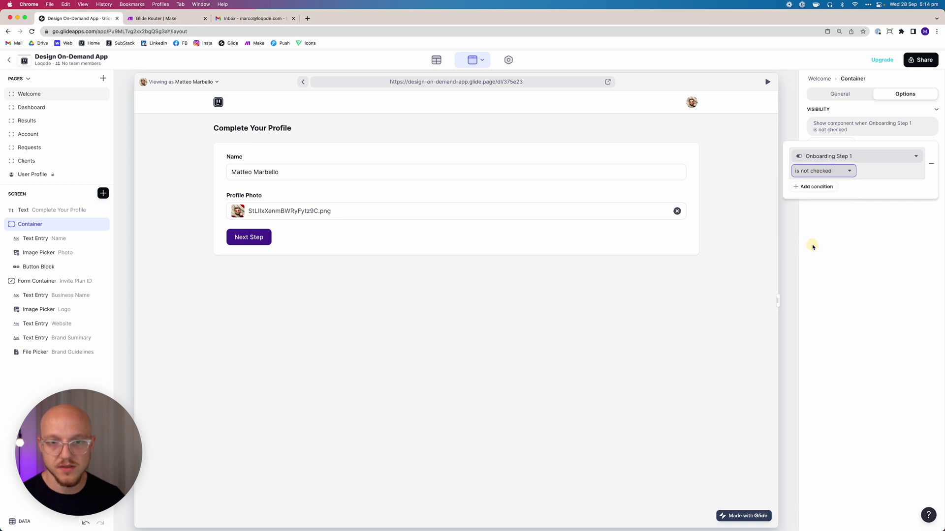
pyautogui.click(867, 281)
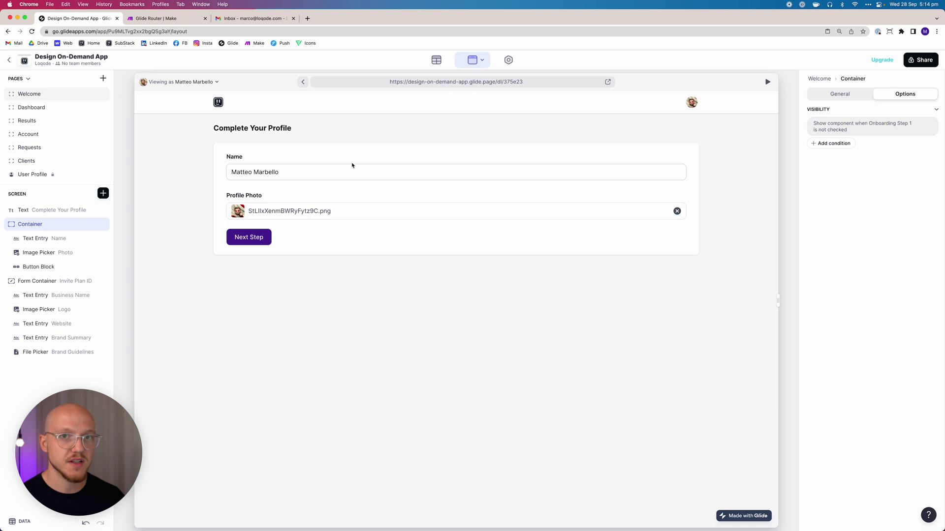
pyautogui.click(258, 232)
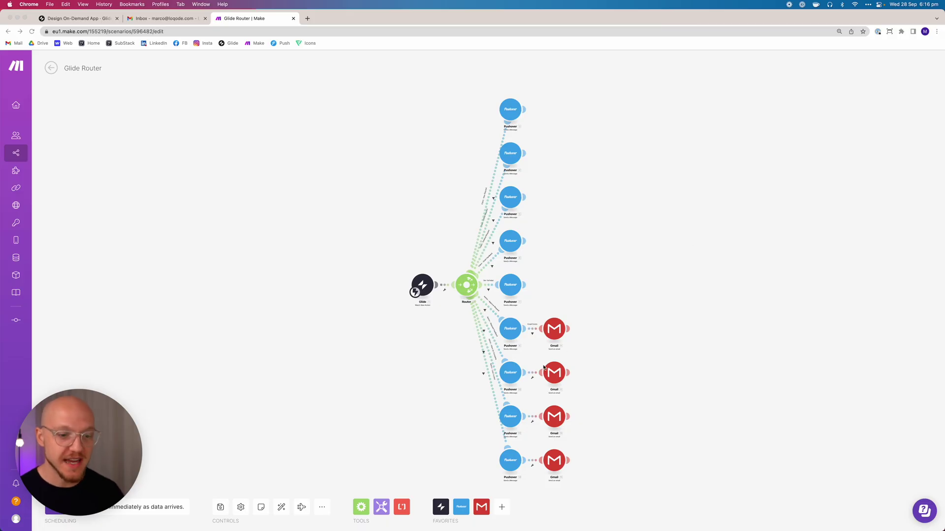
# Add an 'Email Exists' filter between Pushover 10 and Gmail 11 requiring Params 1 value to exist
pyautogui.scroll(5, 543, 367)
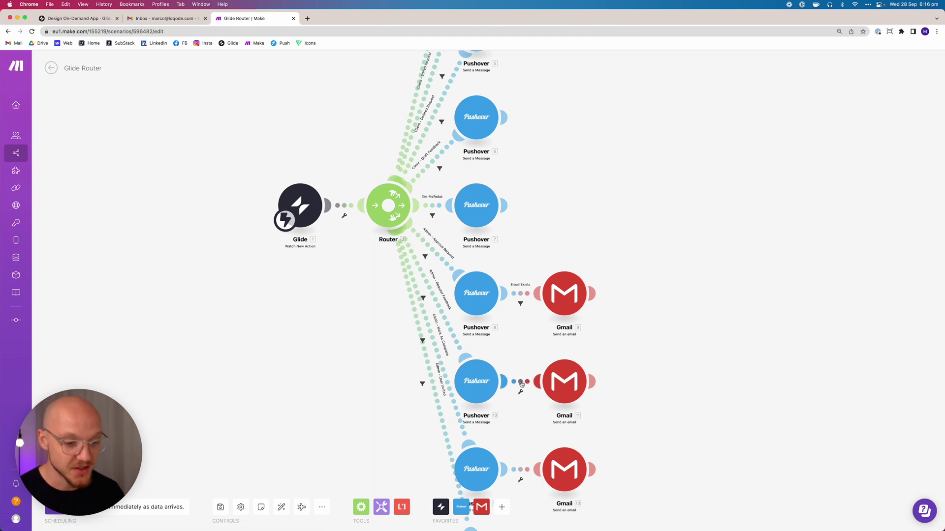
pyautogui.click(521, 383)
pyautogui.write('Email Exists')
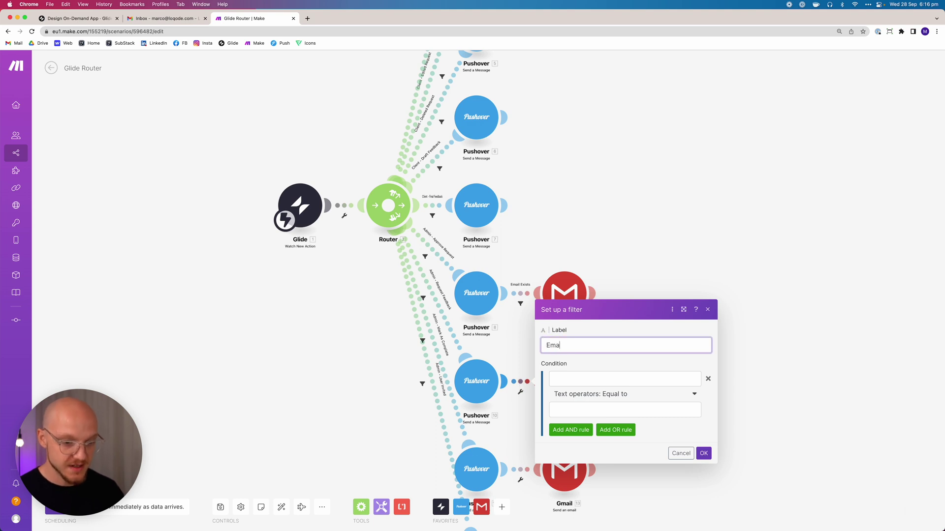
pyautogui.click(560, 378)
pyautogui.click(727, 379)
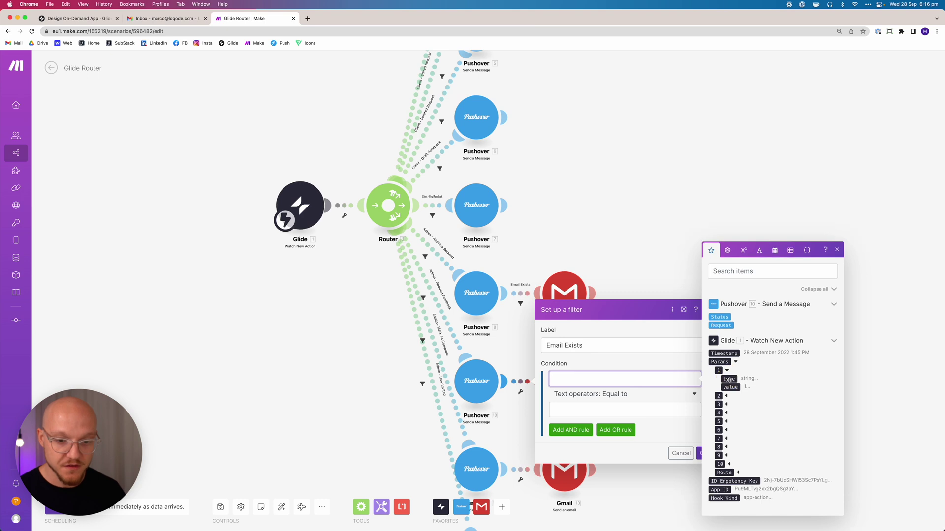
pyautogui.click(729, 388)
pyautogui.click(608, 396)
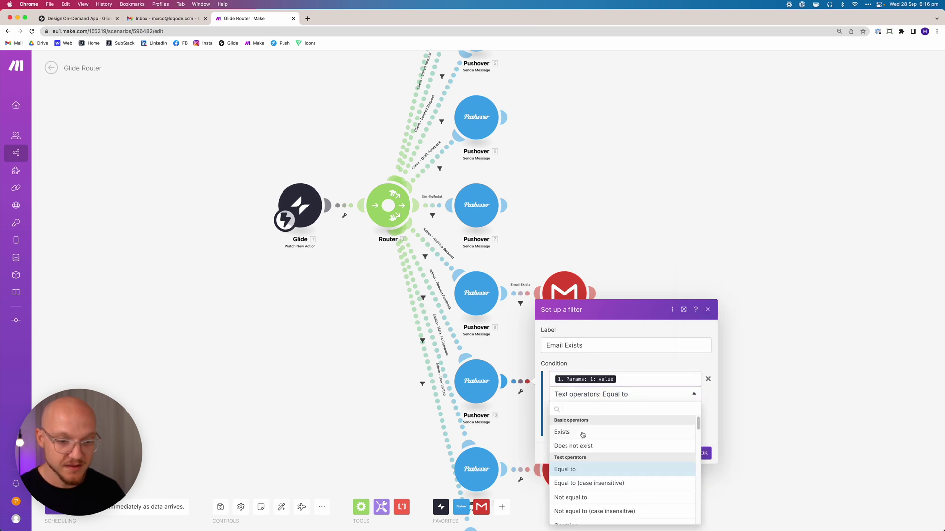
pyautogui.click(582, 432)
pyautogui.click(703, 438)
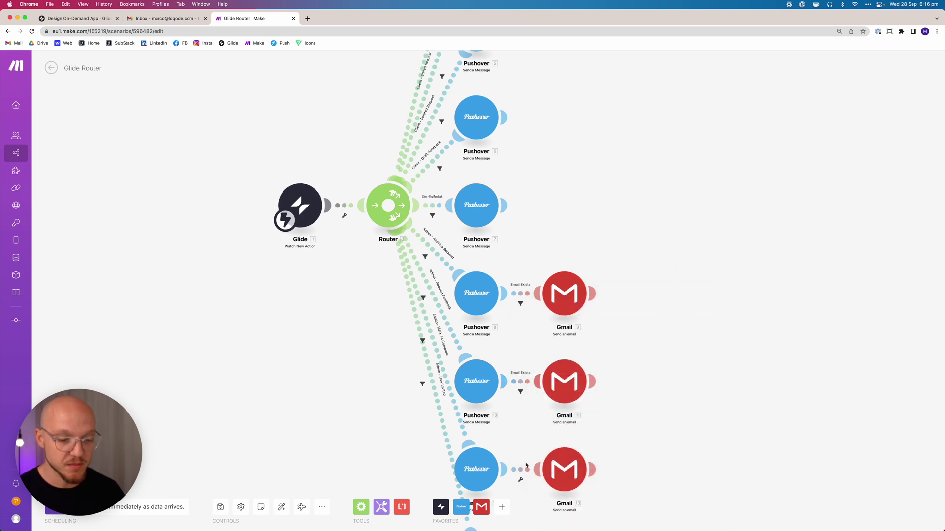
# Add the same Email Exists filter to the bottom Pushover-to-Gmail route and save the scenario
pyautogui.click(520, 469)
pyautogui.click(587, 410)
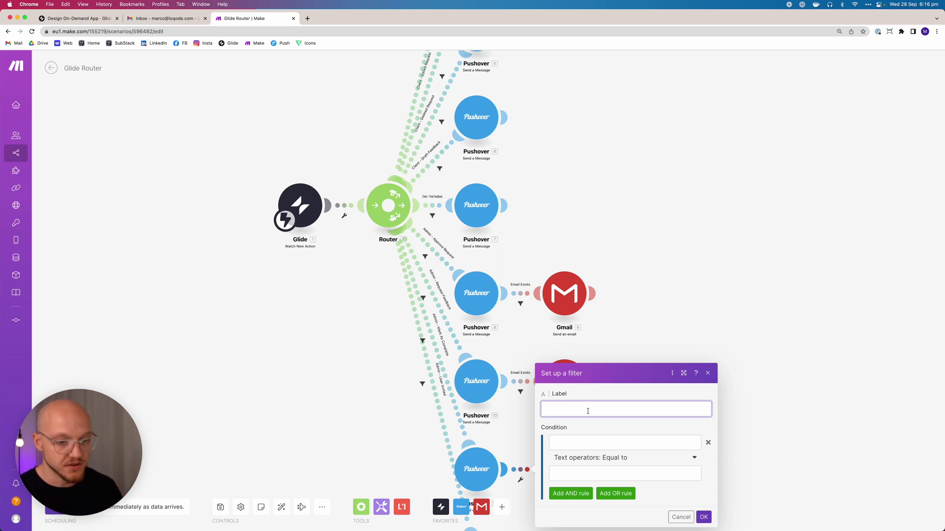
pyautogui.write('mail Exist')
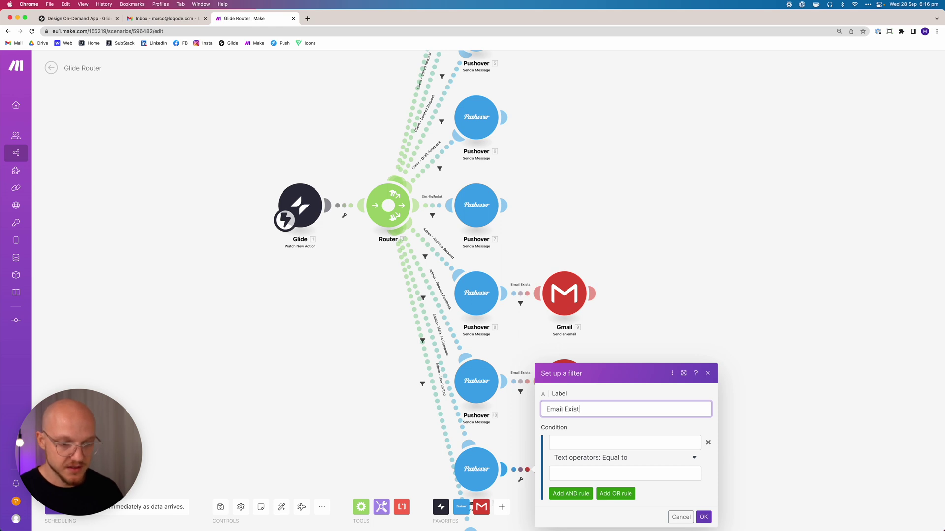
pyautogui.click(583, 442)
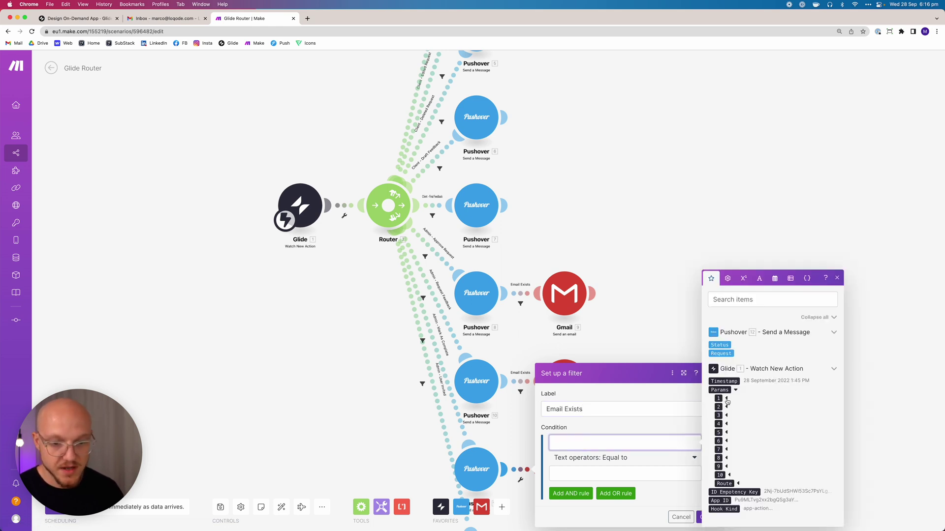
pyautogui.click(609, 459)
pyautogui.click(596, 400)
pyautogui.click(703, 516)
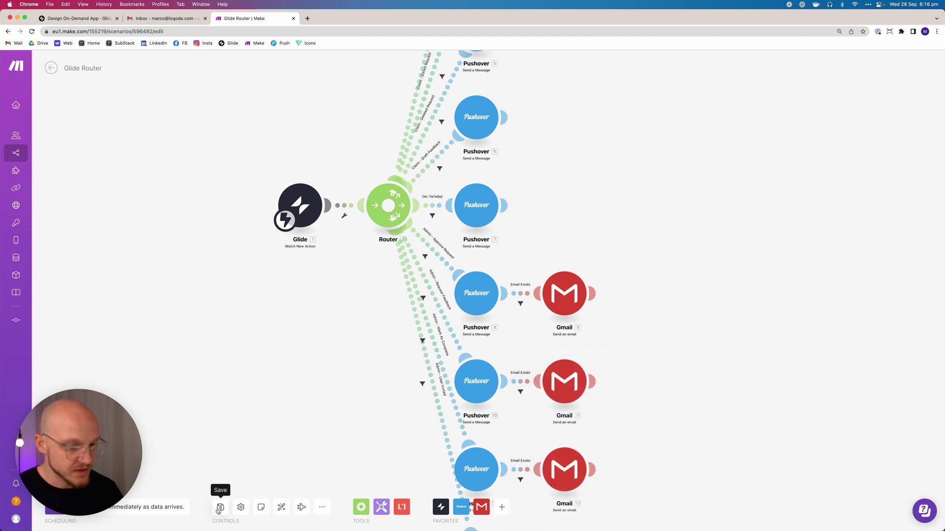
pyautogui.click(233, 505)
pyautogui.click(281, 507)
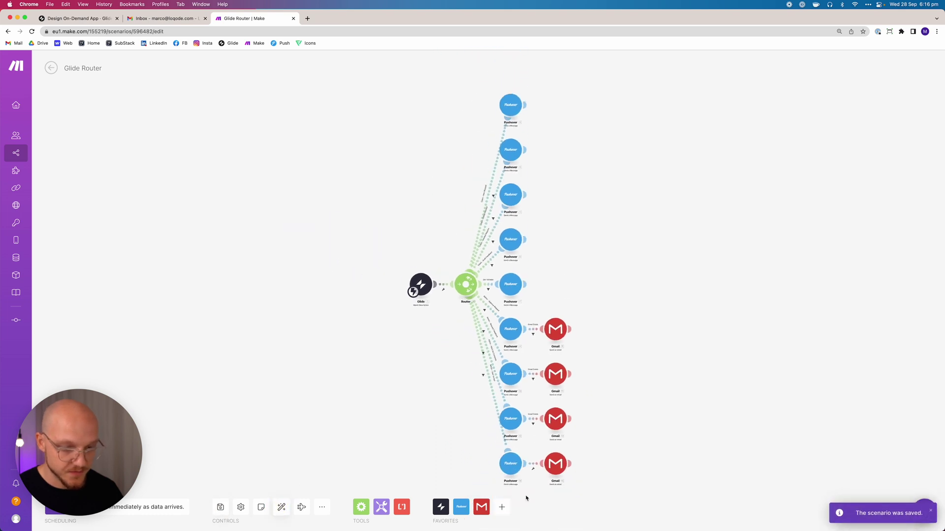
# Add an 'Email Exists' filter on the last Pushover-to-Gmail route requiring Params 1 value to exist
pyautogui.click(556, 462)
pyautogui.click(532, 464)
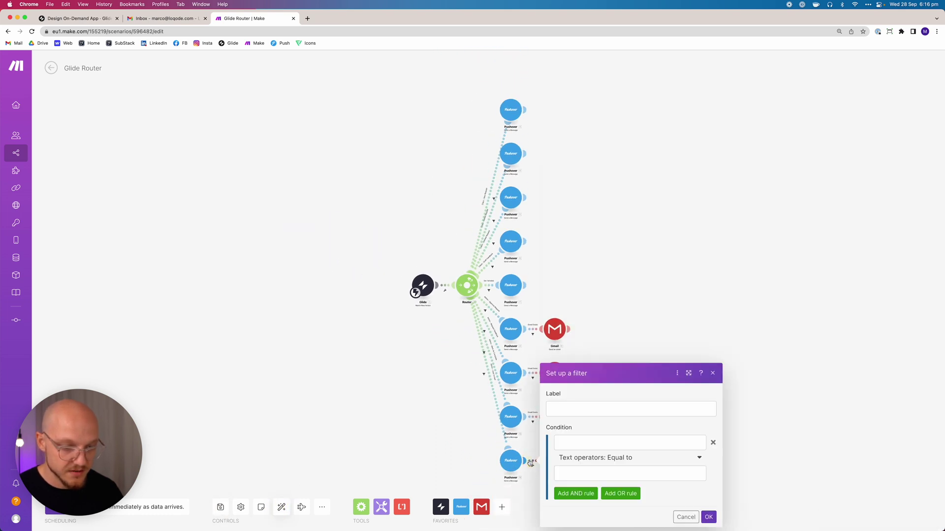
pyautogui.click(567, 406)
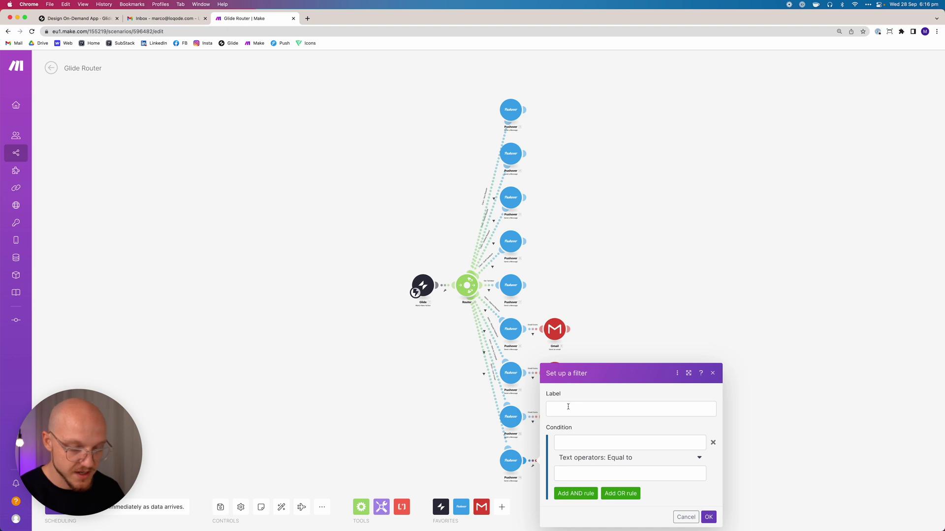
pyautogui.write('Email E')
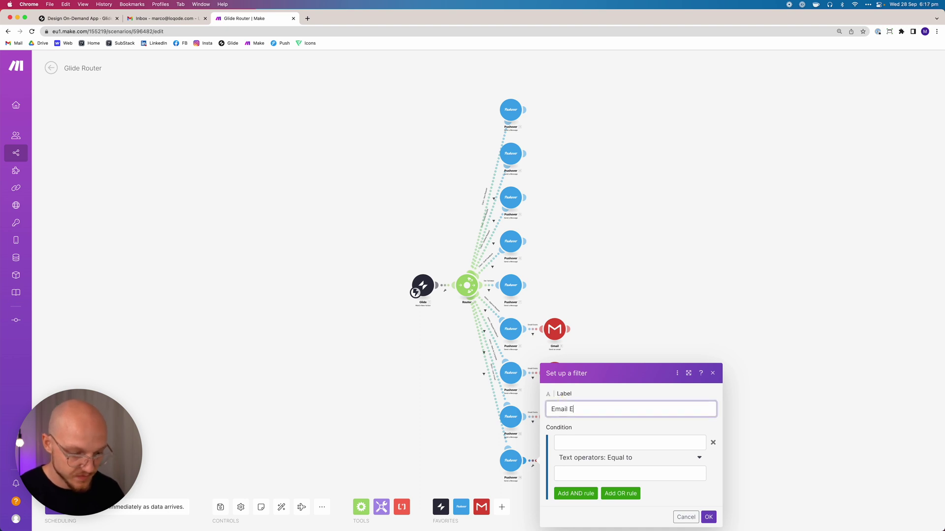
pyautogui.click(589, 440)
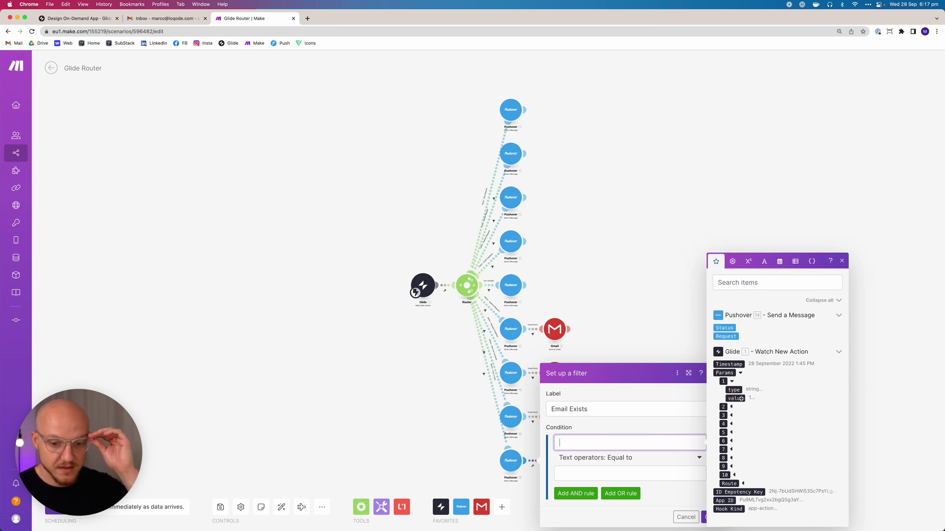
pyautogui.click(735, 398)
pyautogui.click(613, 469)
pyautogui.click(615, 458)
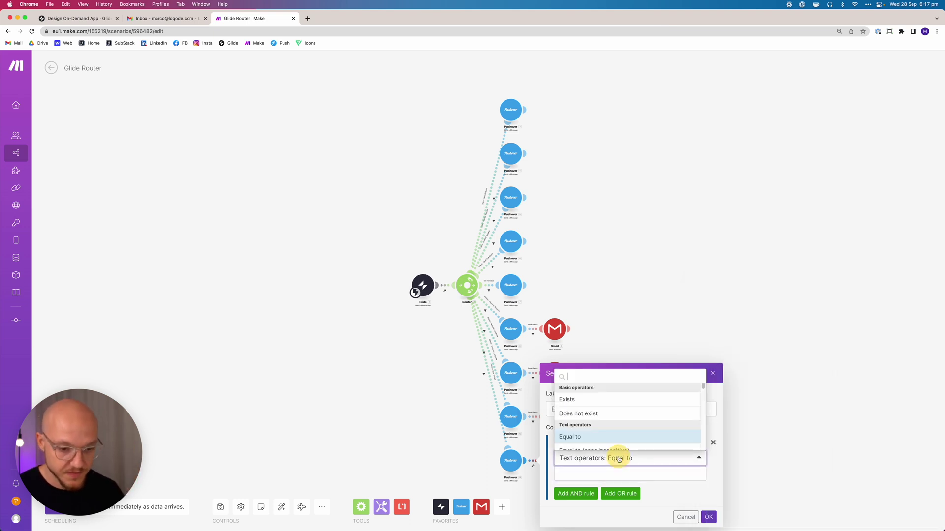
pyautogui.click(597, 400)
pyautogui.click(708, 501)
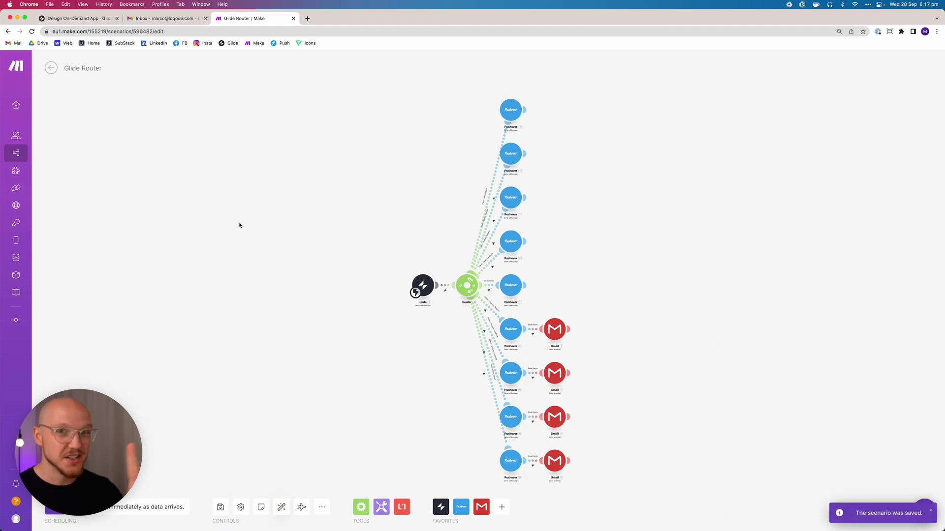
# In Client - Onboarding Success's Set Column Values step, fill Admin with the admin's e-mail address and save
pyautogui.click(79, 18)
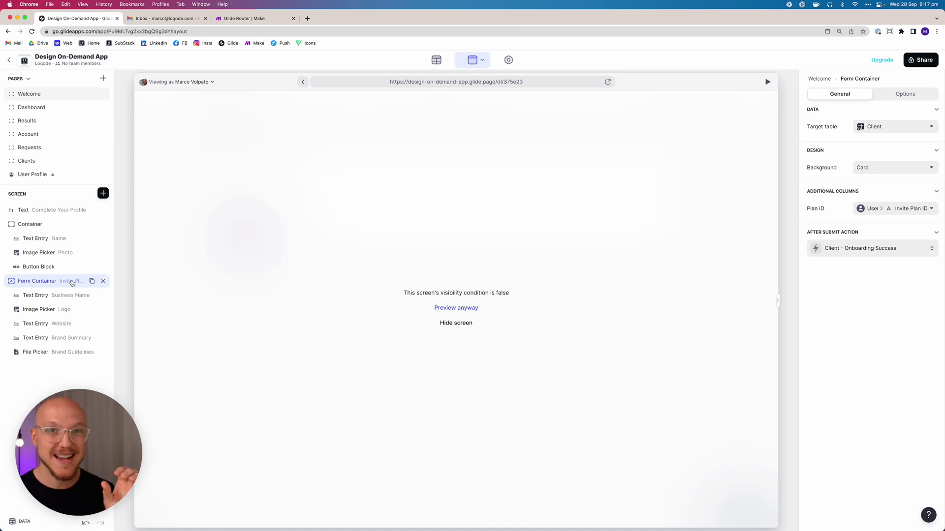
pyautogui.click(860, 249)
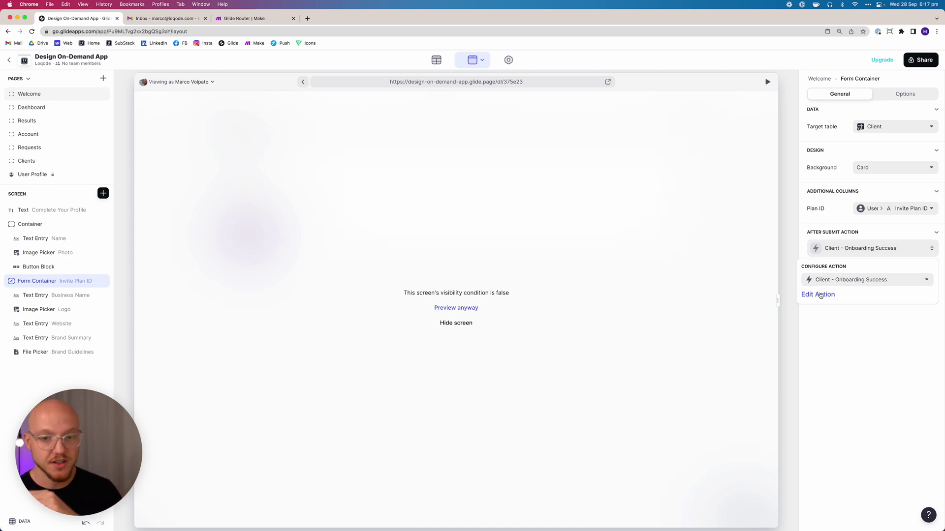
pyautogui.click(818, 294)
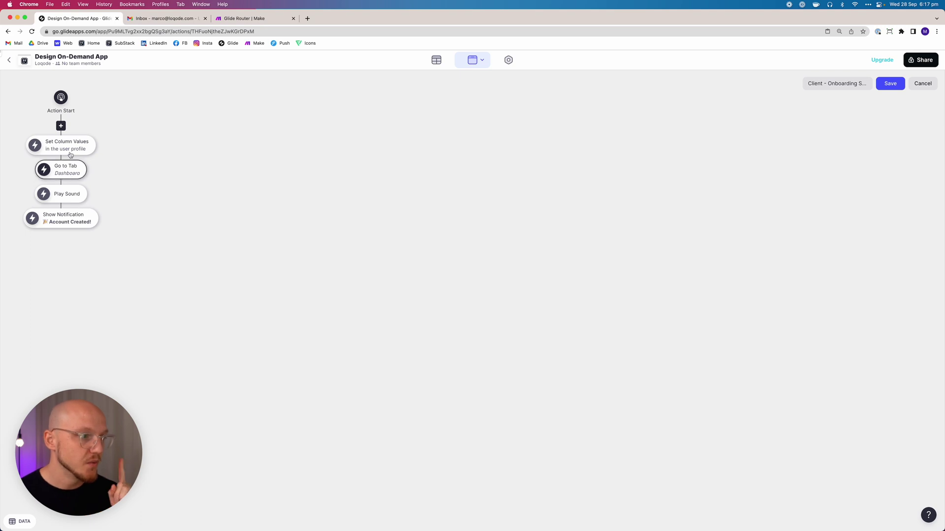
pyautogui.click(70, 146)
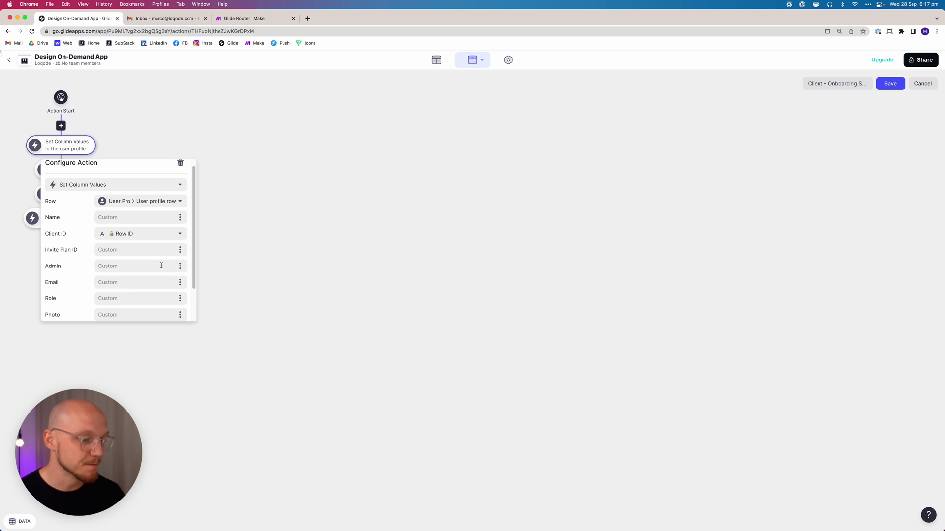
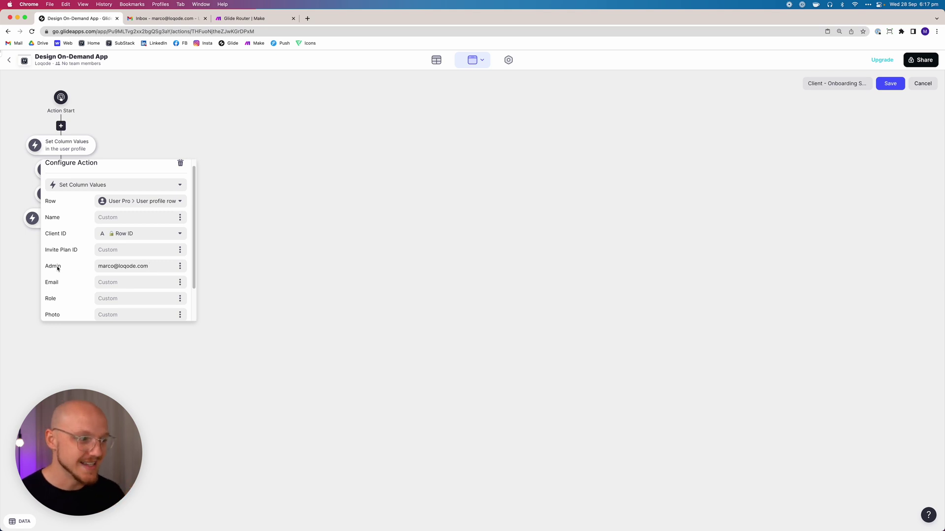
pyautogui.click(889, 87)
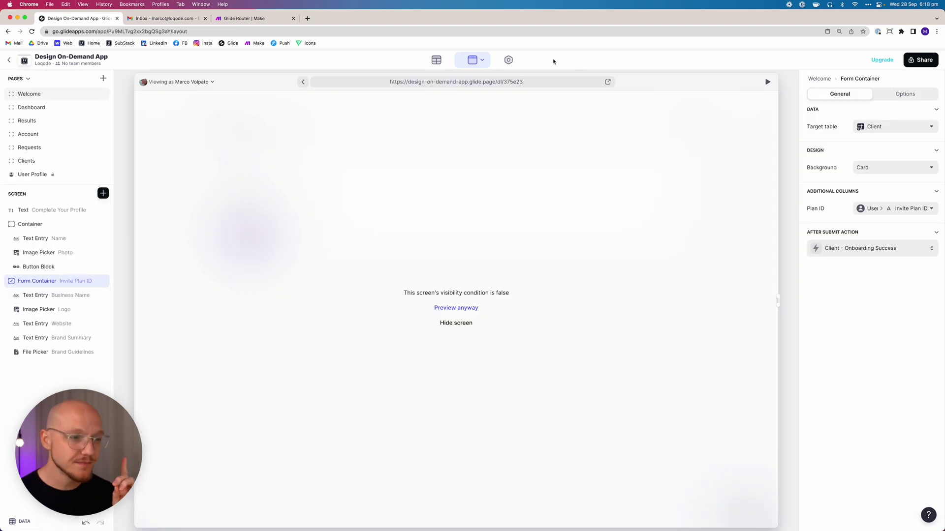
# On the Requests page, confirm Admin - Approve Request's webhook sends User Email as value 1, and save
pyautogui.click(45, 150)
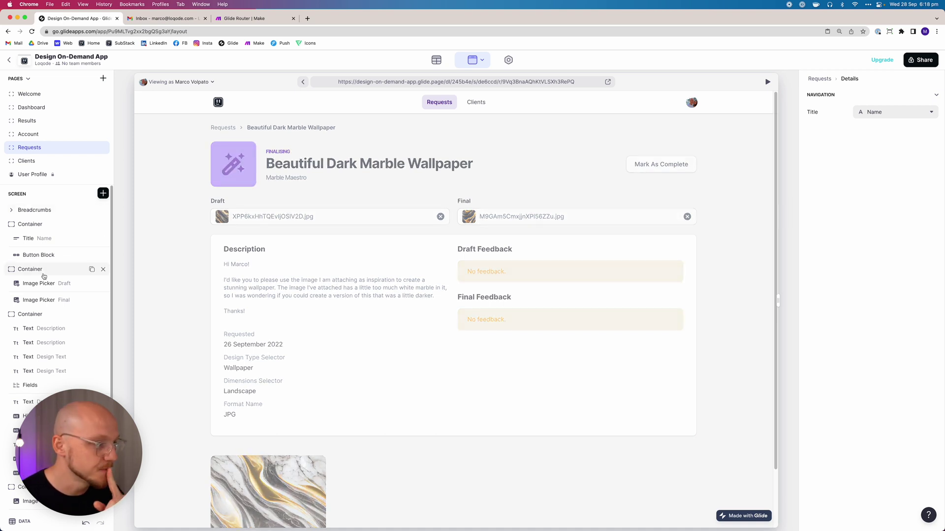
pyautogui.click(40, 255)
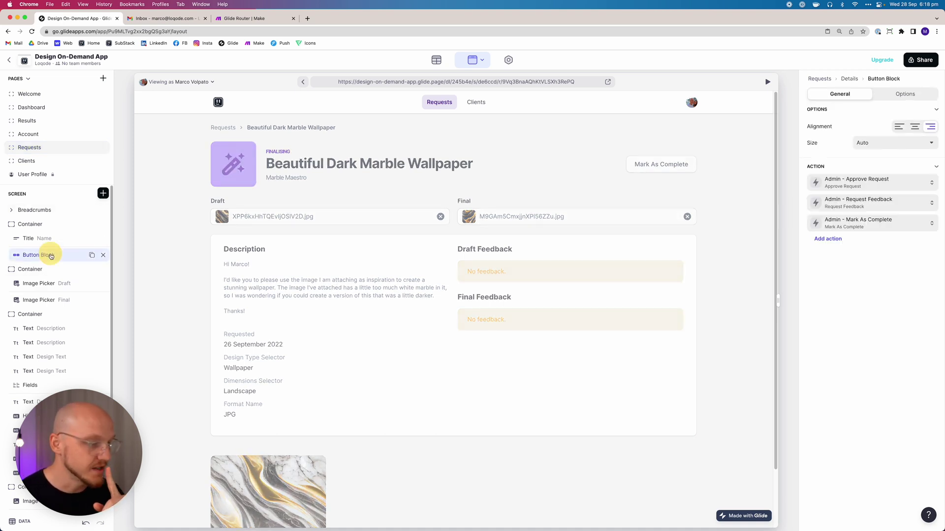
pyautogui.click(876, 181)
pyautogui.click(820, 249)
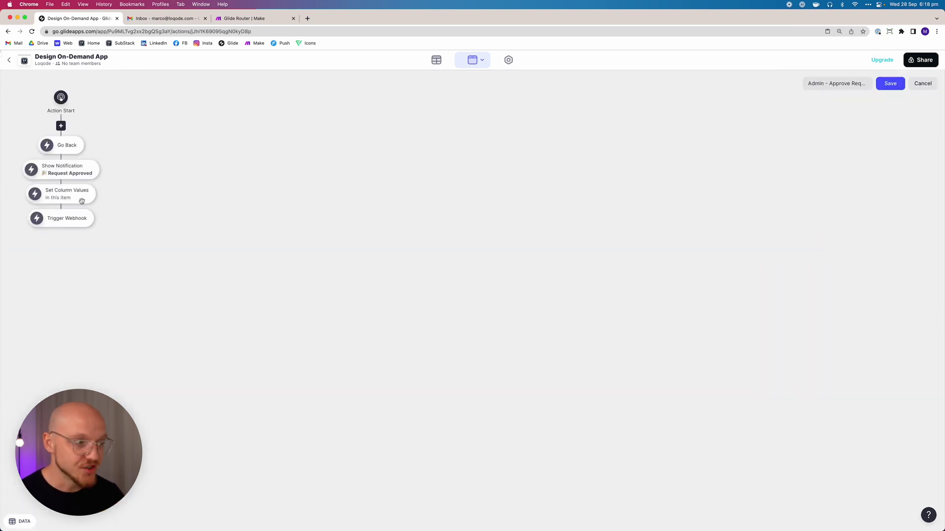
pyautogui.click(68, 218)
pyautogui.scroll(-2, 147, 316)
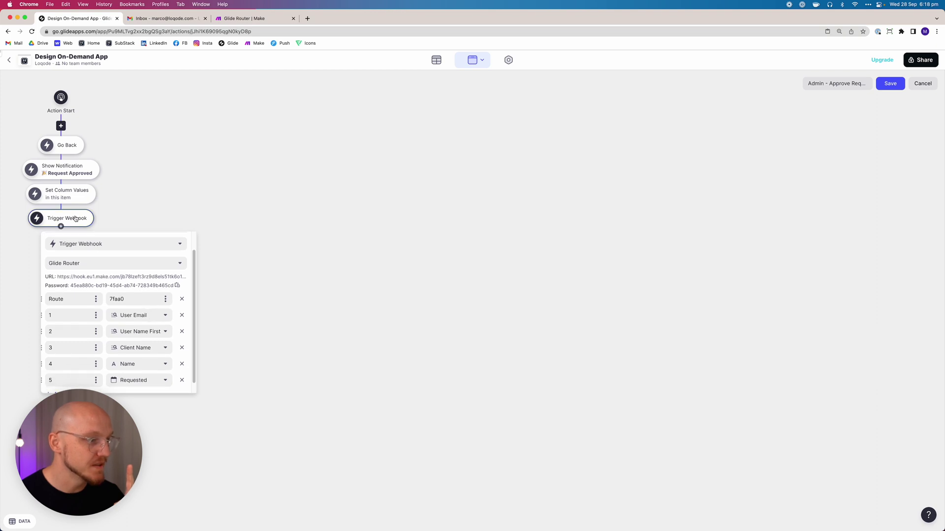
pyautogui.click(131, 315)
pyautogui.moveTo(104, 147)
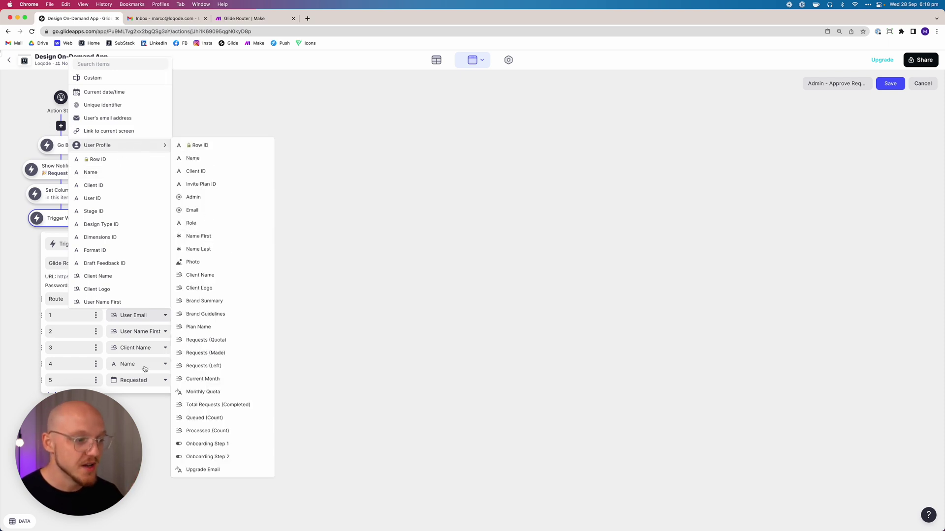
pyautogui.scroll(-2, 113, 206)
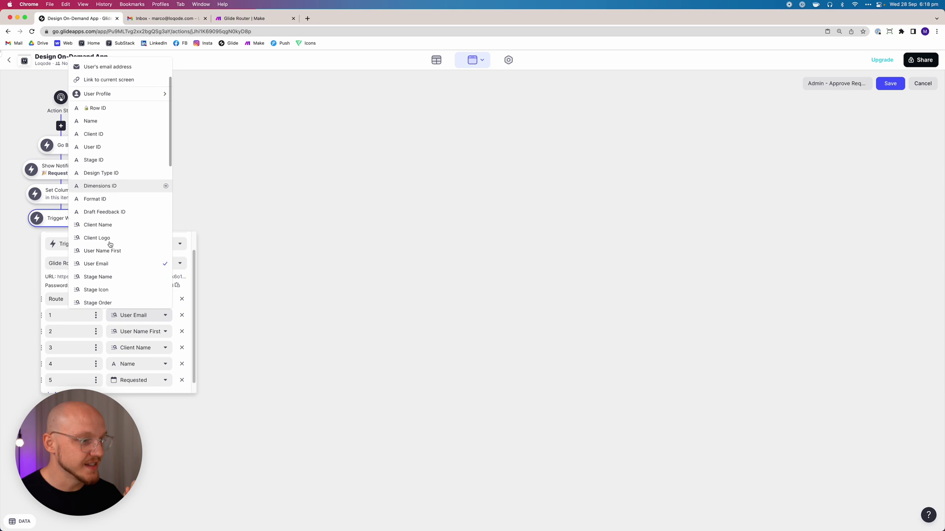
pyautogui.scroll(2, 167, 246)
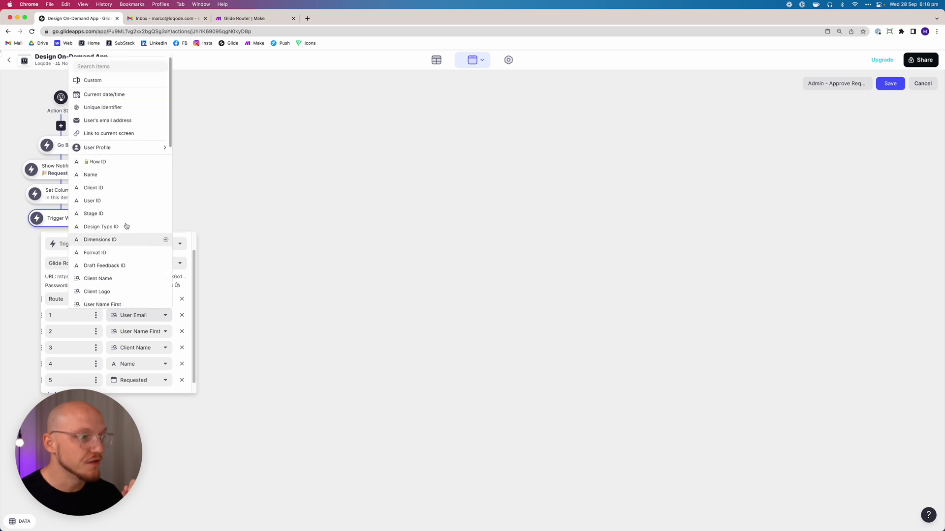
pyautogui.click(319, 219)
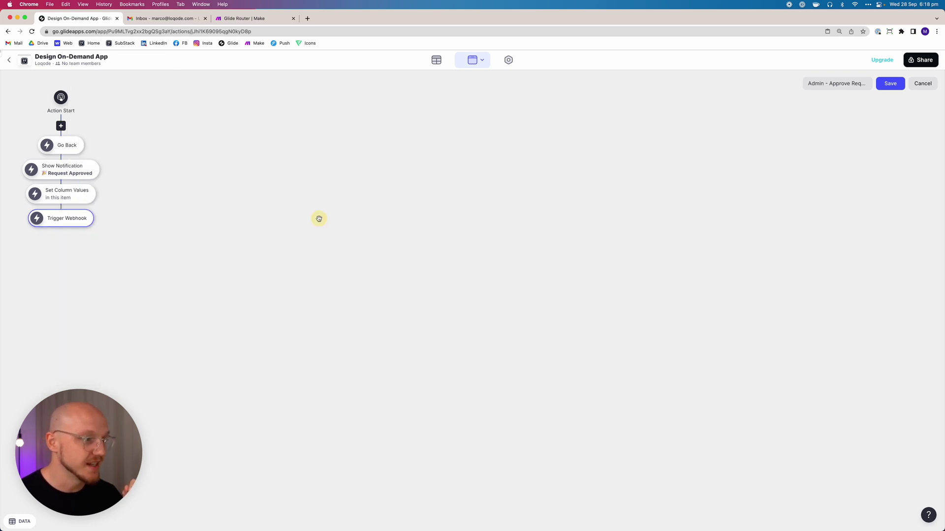
pyautogui.click(897, 84)
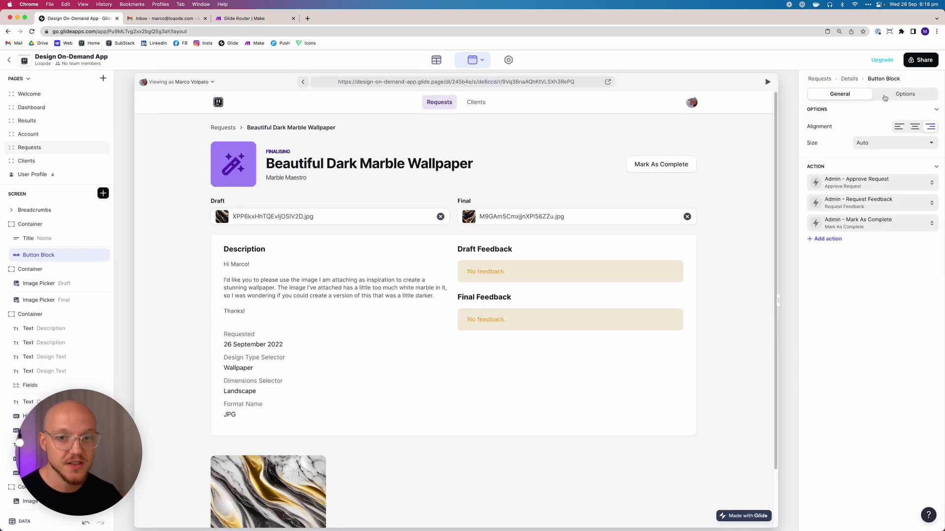
# Review the Admin - Request Feedback webhook settings and save the action
pyautogui.click(859, 204)
pyautogui.click(819, 272)
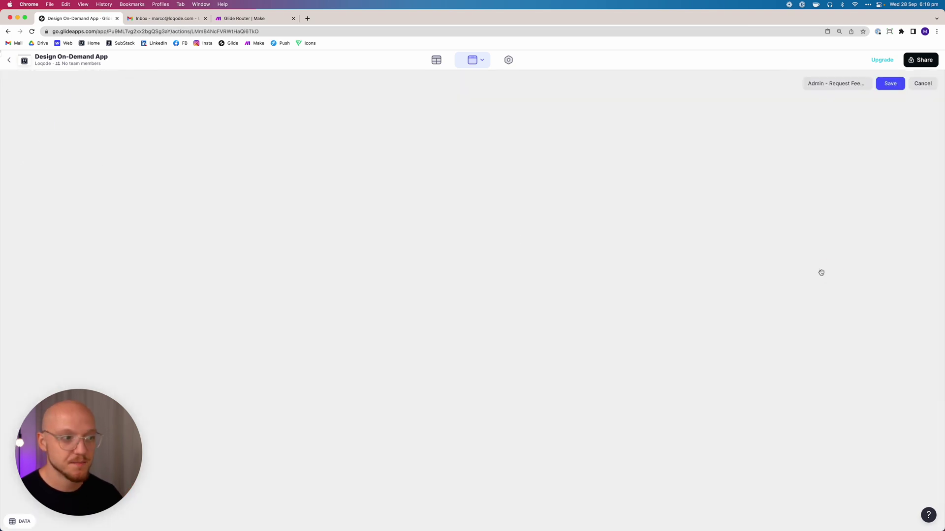
pyautogui.click(81, 219)
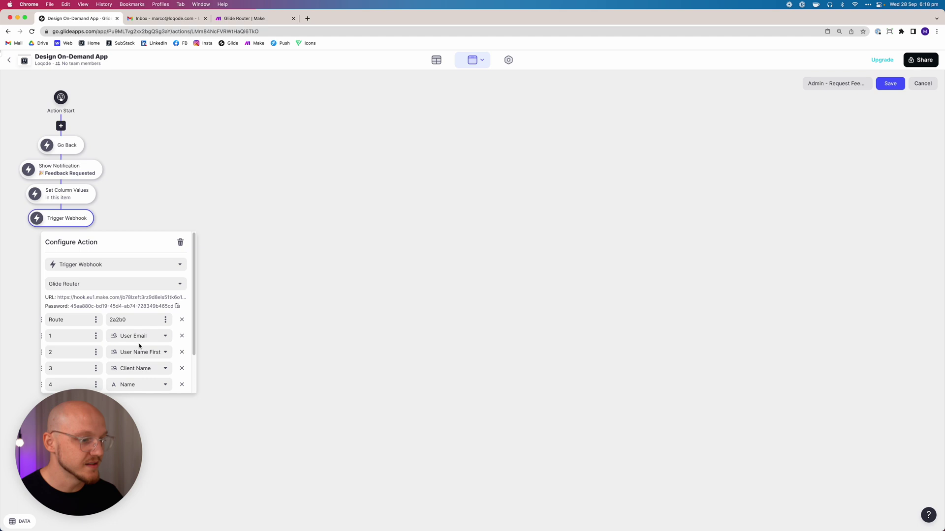
pyautogui.click(896, 85)
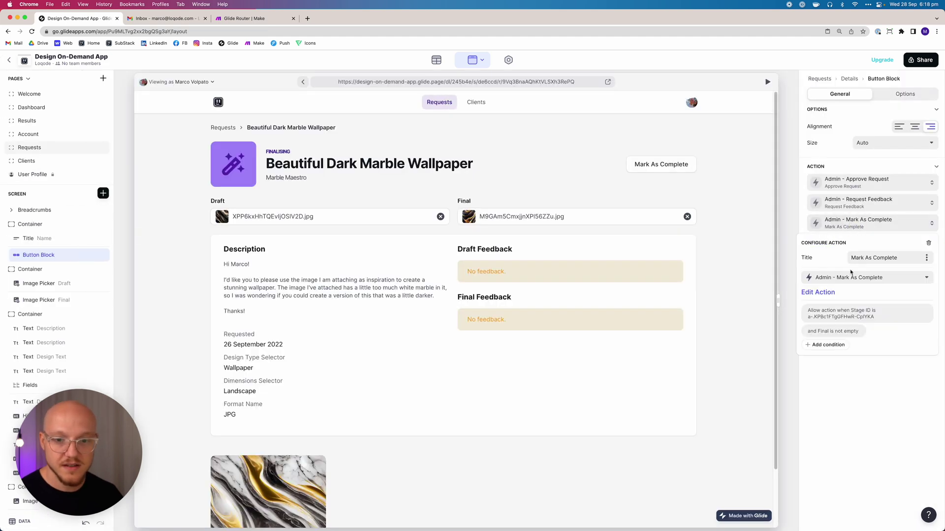
# Check the Admin - Mark As Complete webhook, which sends User Email as the first value
pyautogui.click(820, 293)
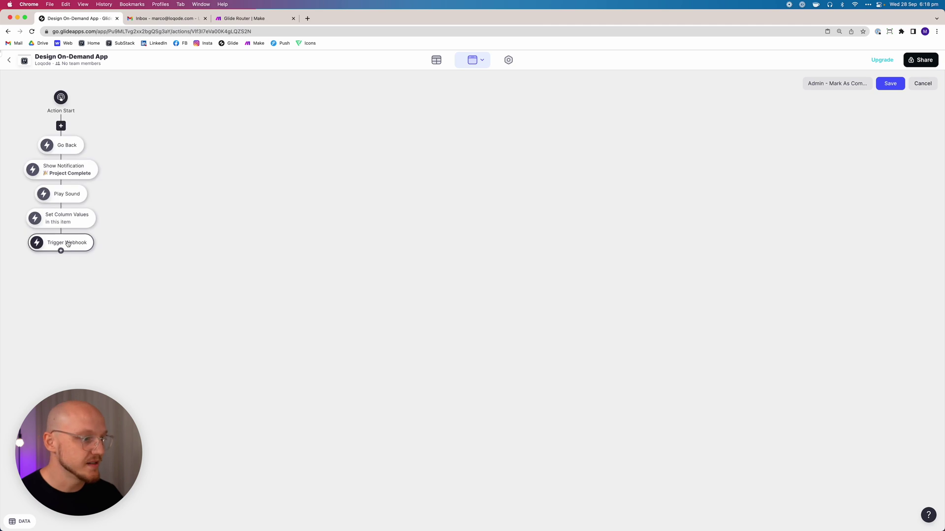
pyautogui.click(67, 243)
pyautogui.scroll(-2, 148, 344)
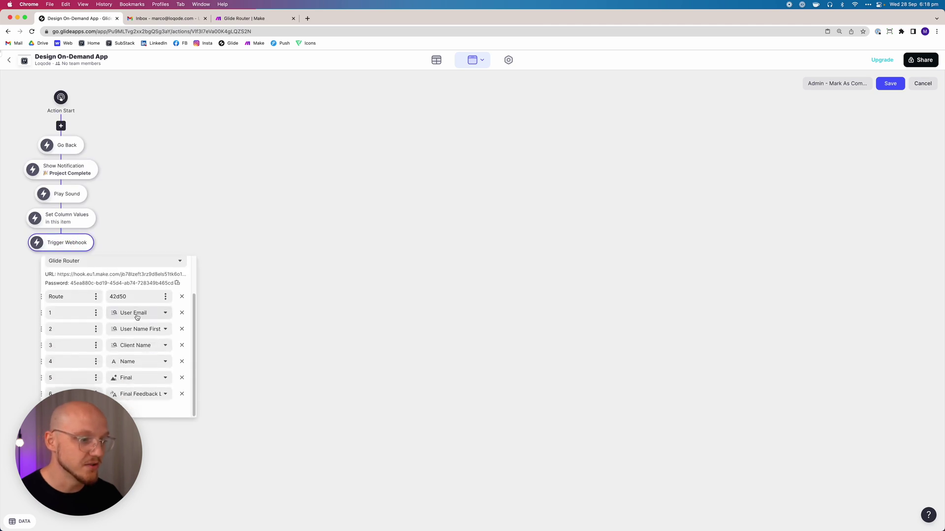
pyautogui.click(500, 249)
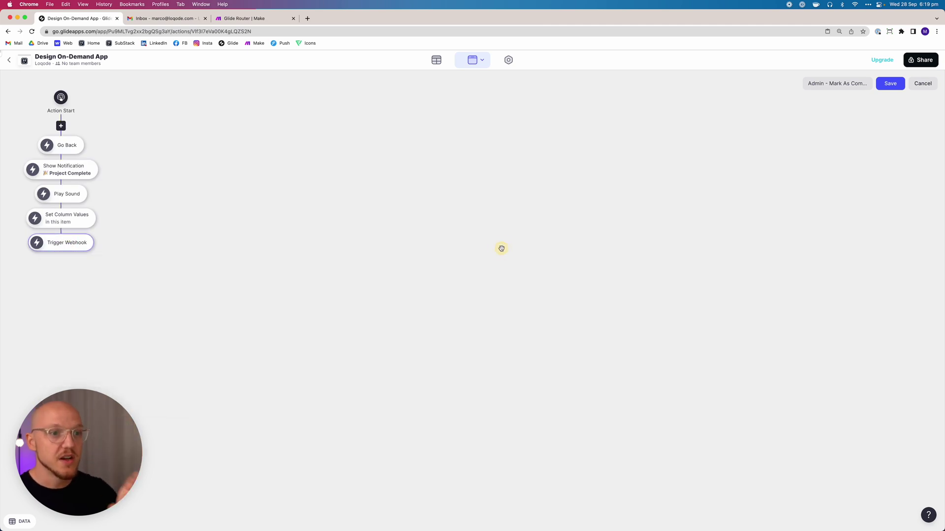